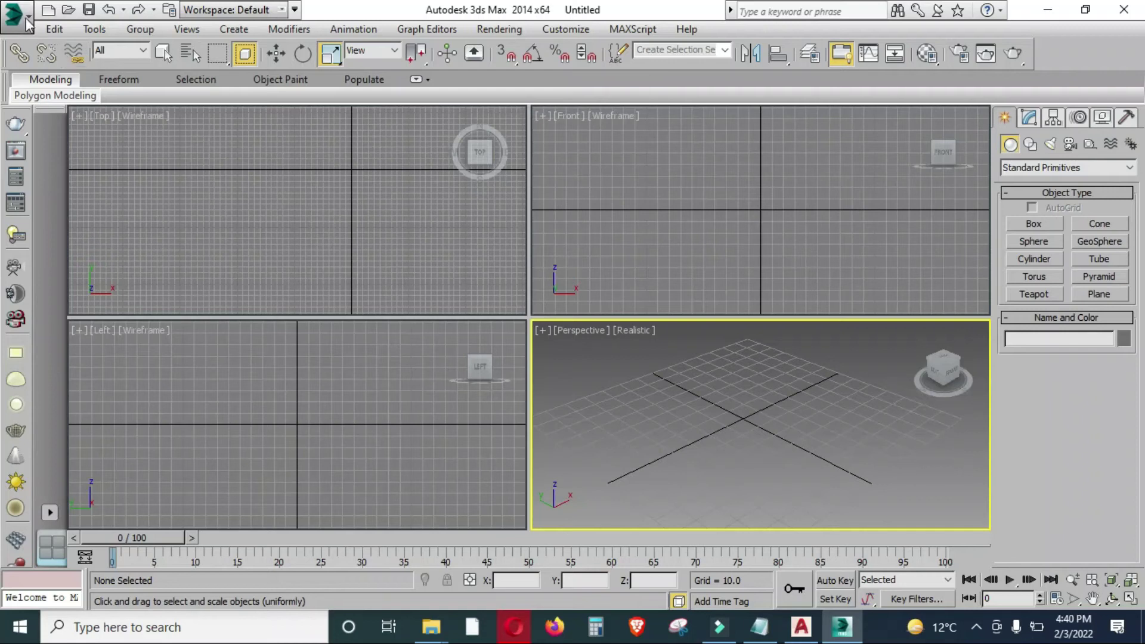
Open the application menu and choose Import to bring up the file-import window.
left_click(27, 17)
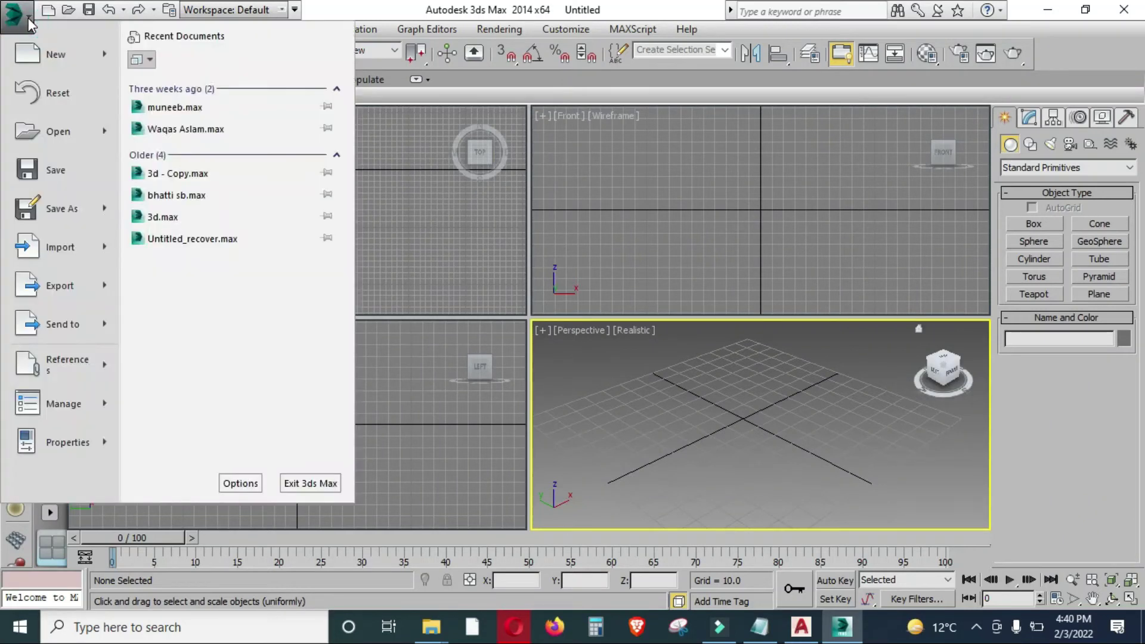
left_click(976, 628)
right_click(940, 596)
left_click(966, 602)
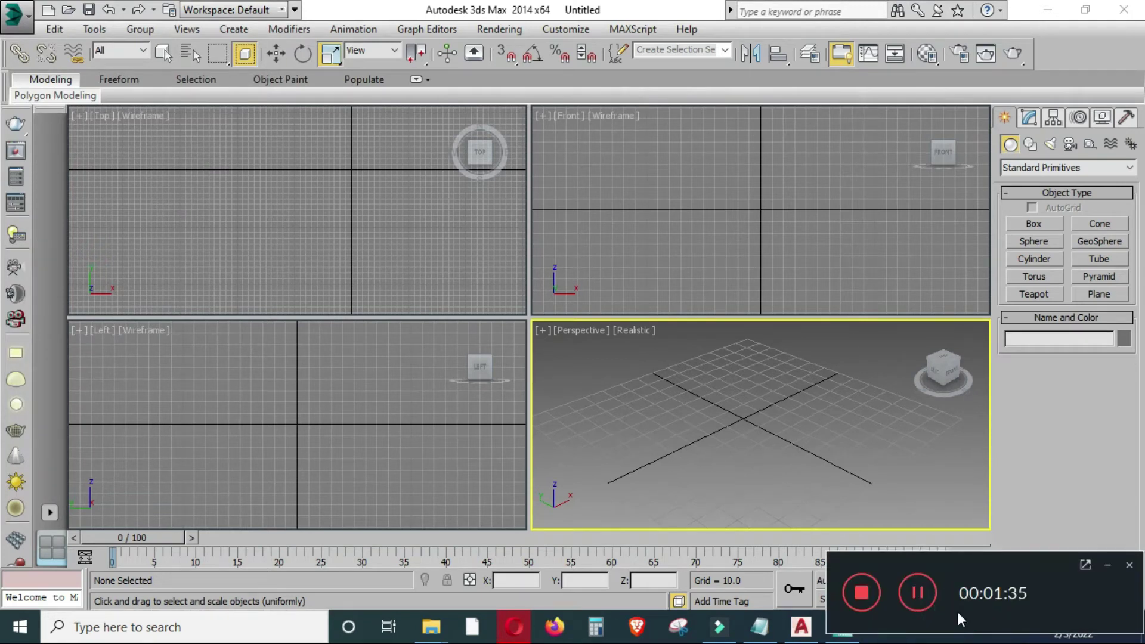
left_click(1108, 564)
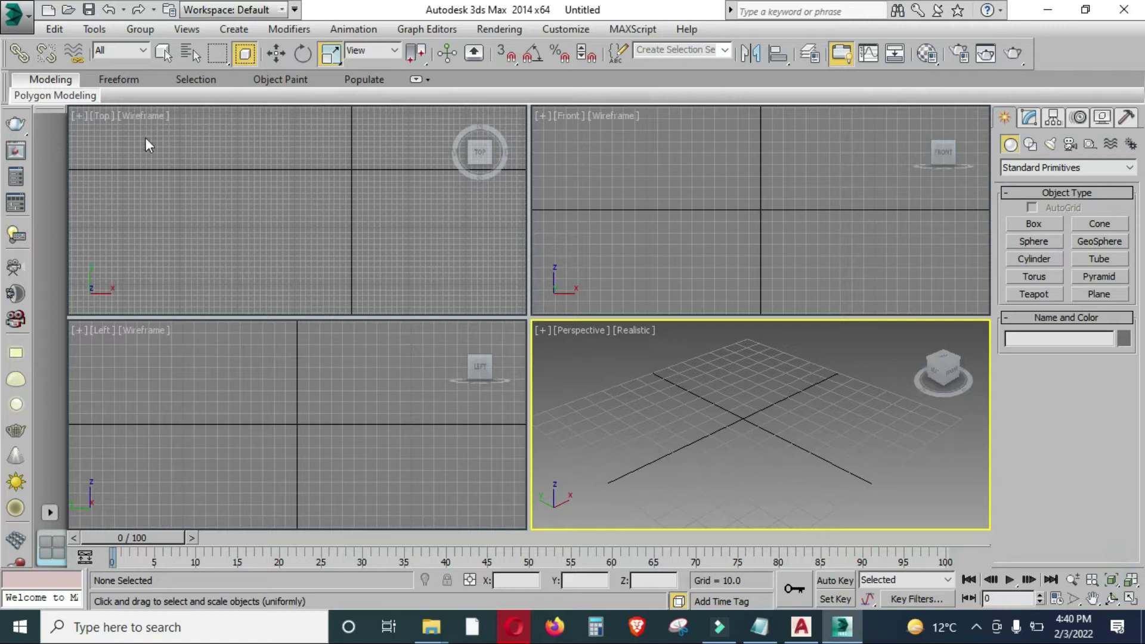
left_click(28, 21)
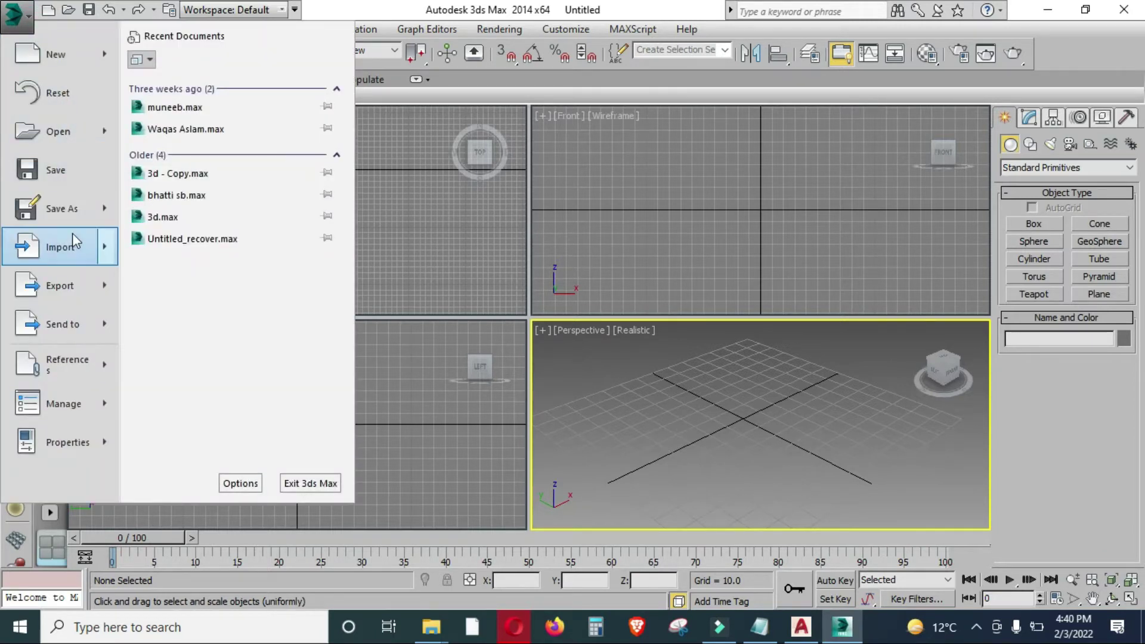
left_click(72, 236)
Import the '3d' DWG floor plan, accepting the default AutoCAD import options.
left_click(118, 145)
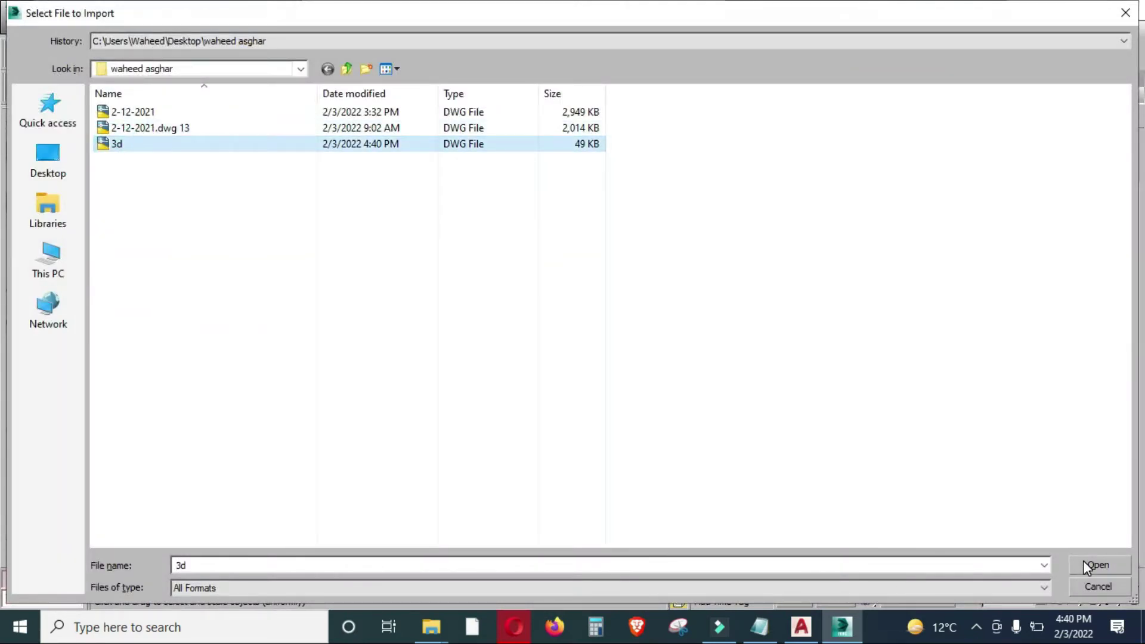
left_click(1083, 563)
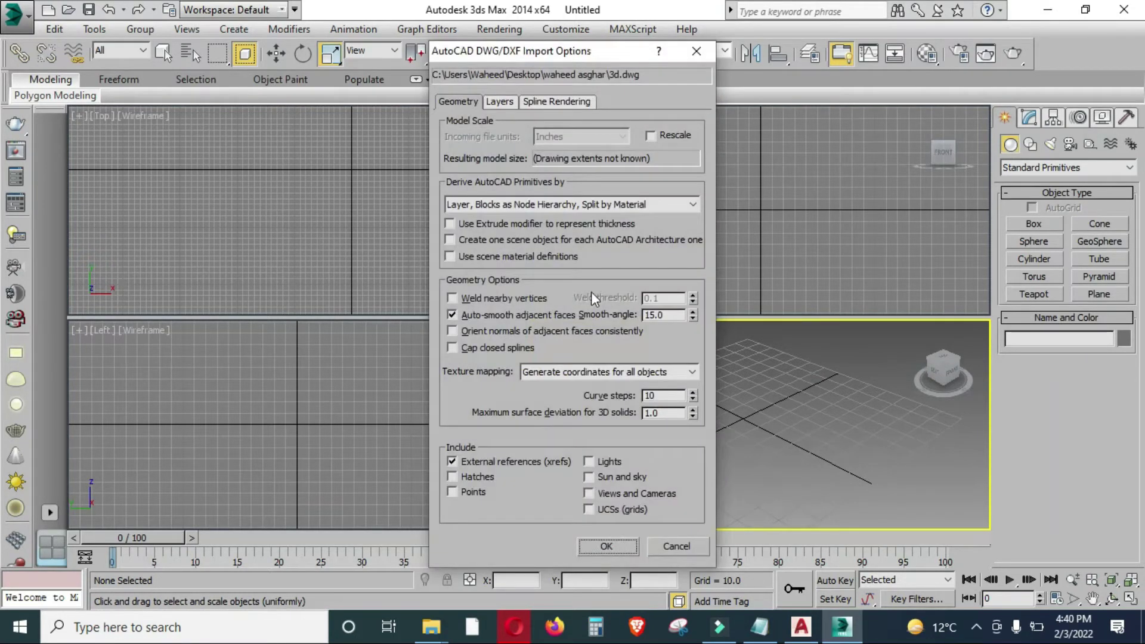
left_click(618, 550)
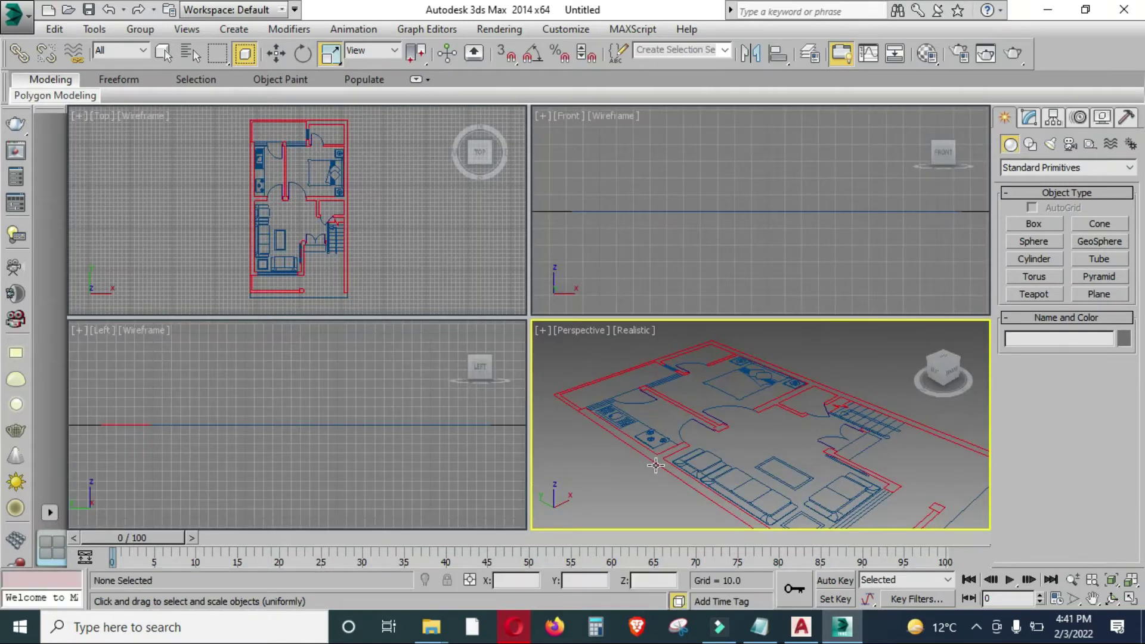
Activate the Top viewport, maximize it with Alt+W, and zoom in on the plan.
left_click(391, 214)
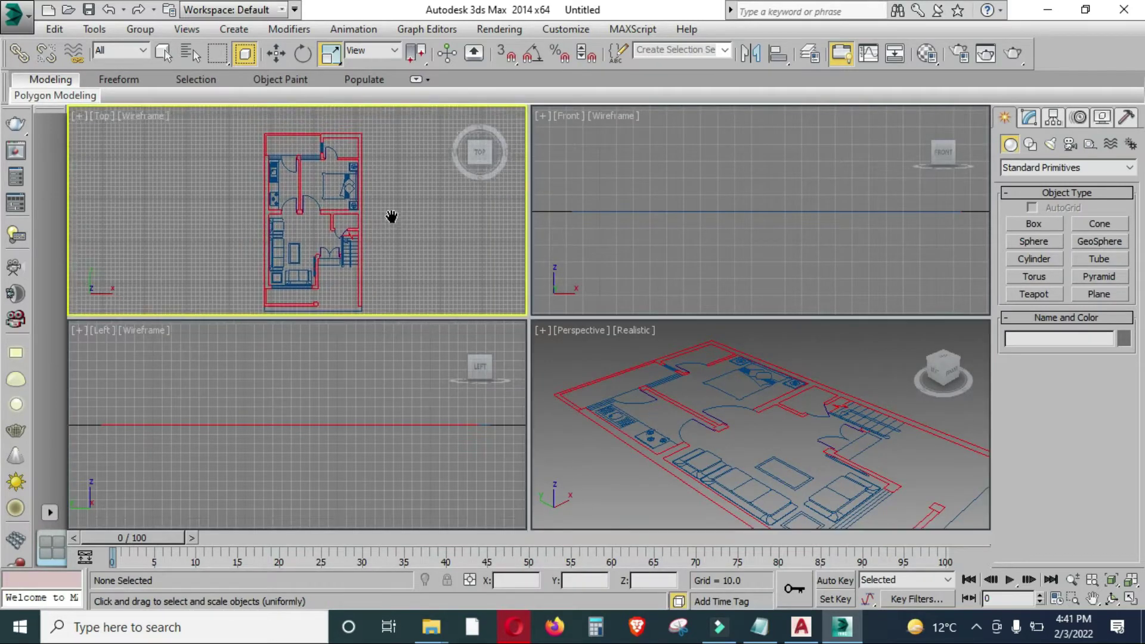
scroll(388, 223, "up", 2)
scroll(377, 234, "up", 2)
scroll(392, 240, "up", 2)
key("alt+w")
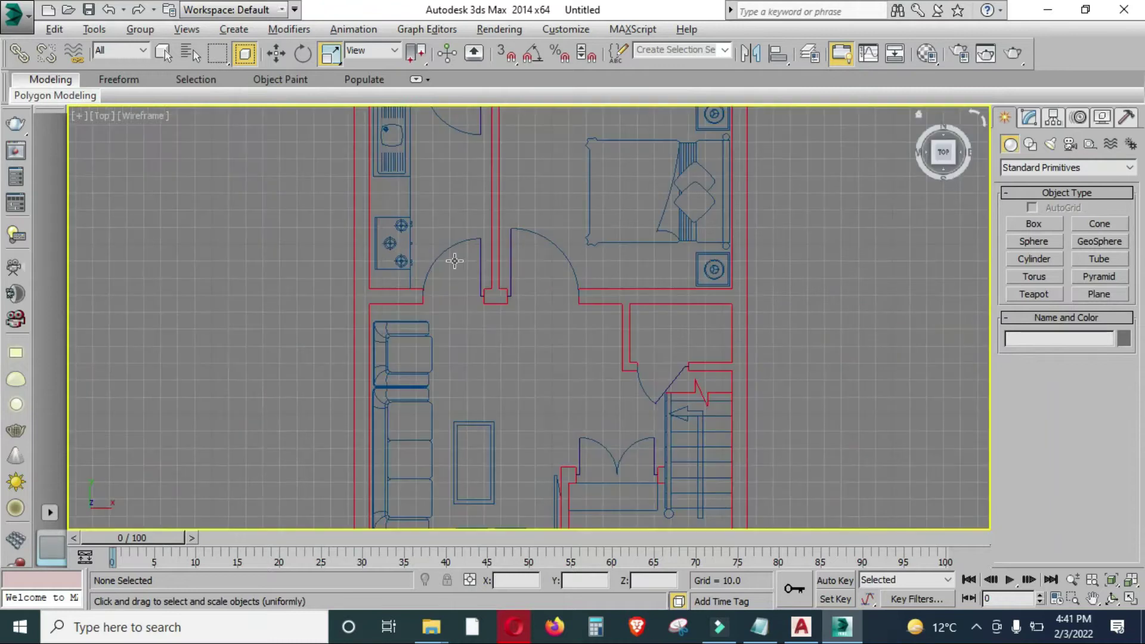
scroll(538, 278, "down", 1)
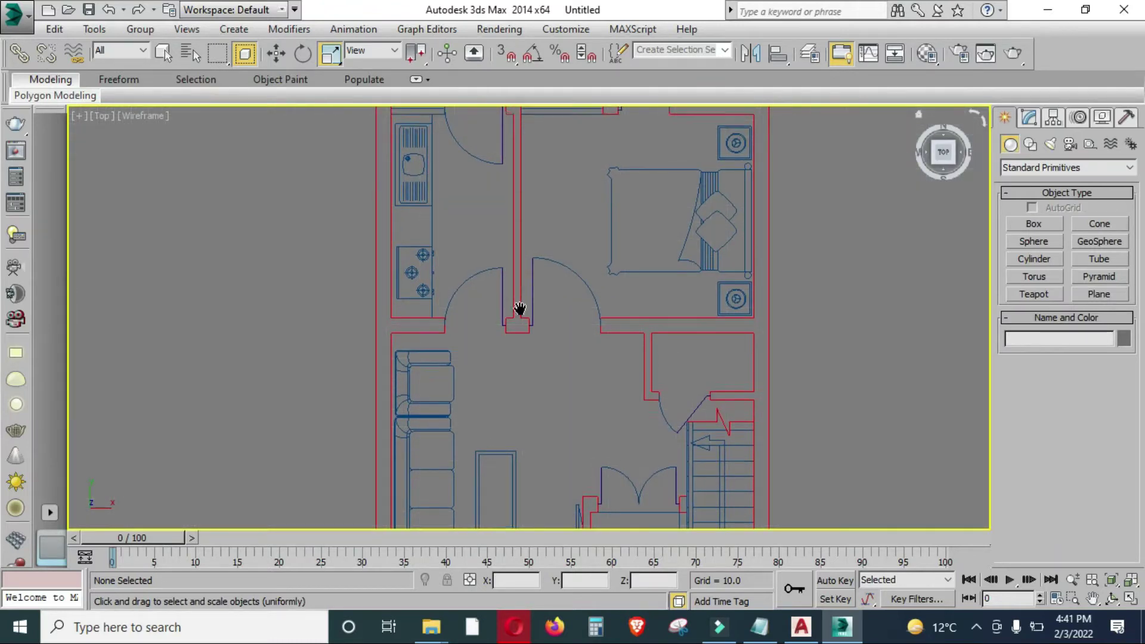
scroll(566, 254, "down", 3)
scroll(554, 298, "up", 1)
scroll(550, 282, "up", 2)
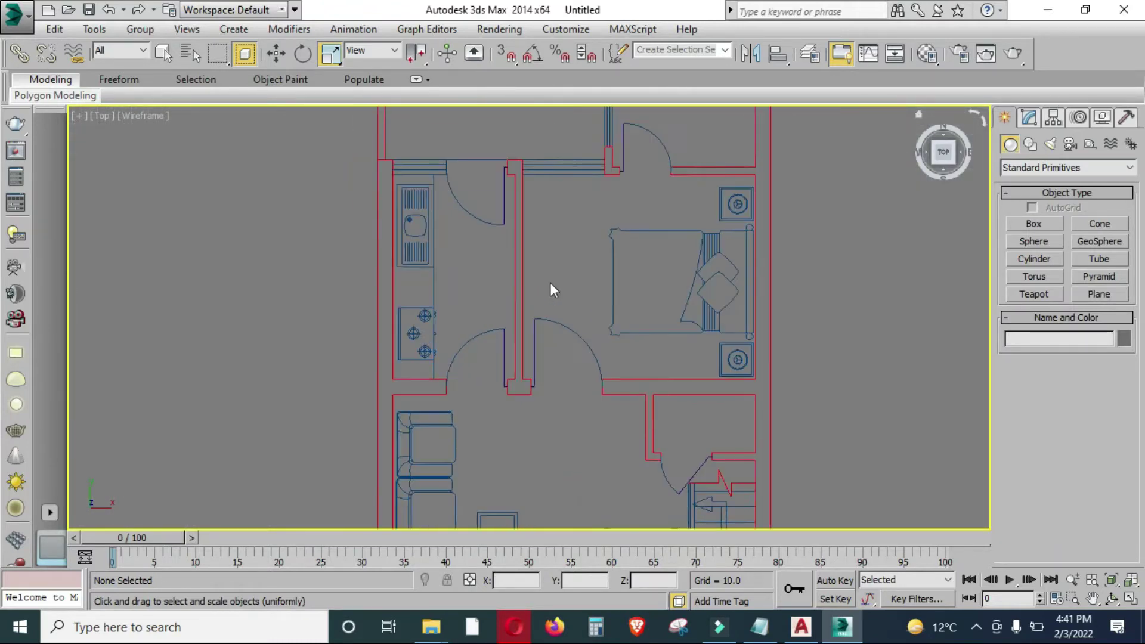
scroll(554, 277, "up", 1)
Select the imported floor plan, inspect its room linework closely, then deselect it.
left_click(698, 262)
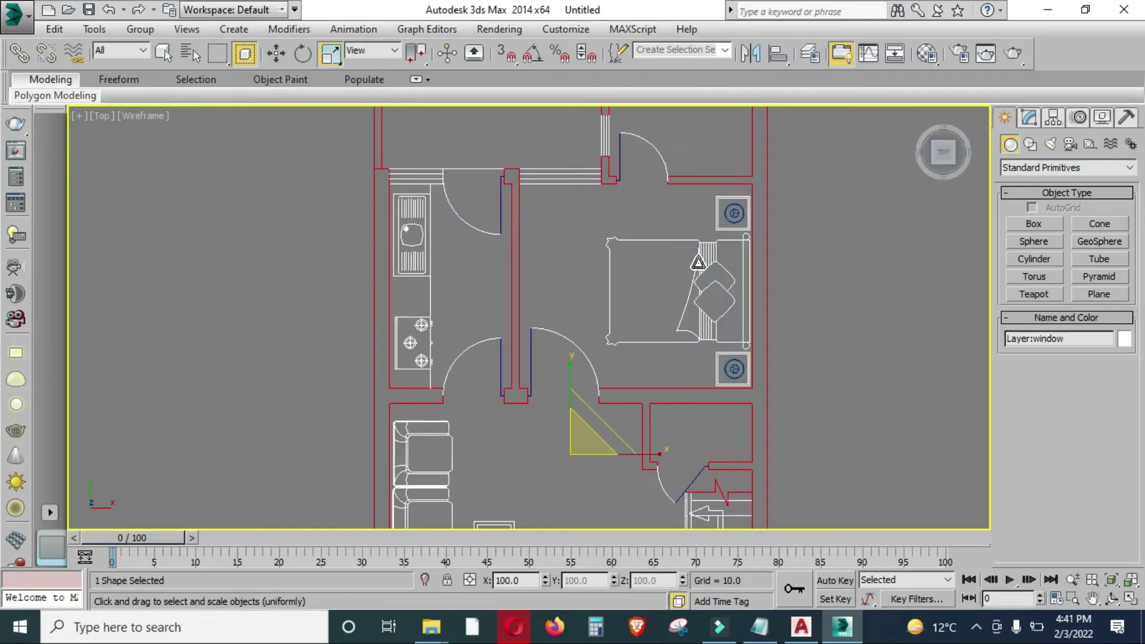
scroll(509, 267, "down", 1)
scroll(525, 280, "down", 1)
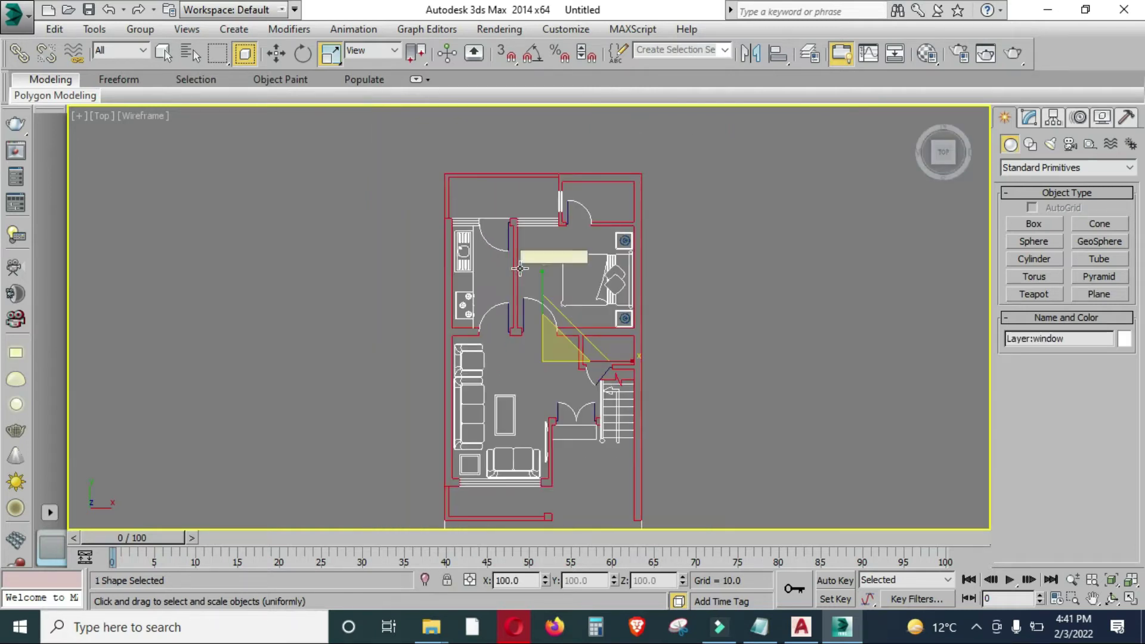
scroll(549, 256, "down", 1)
middle_click_drag(552, 249, 554, 265)
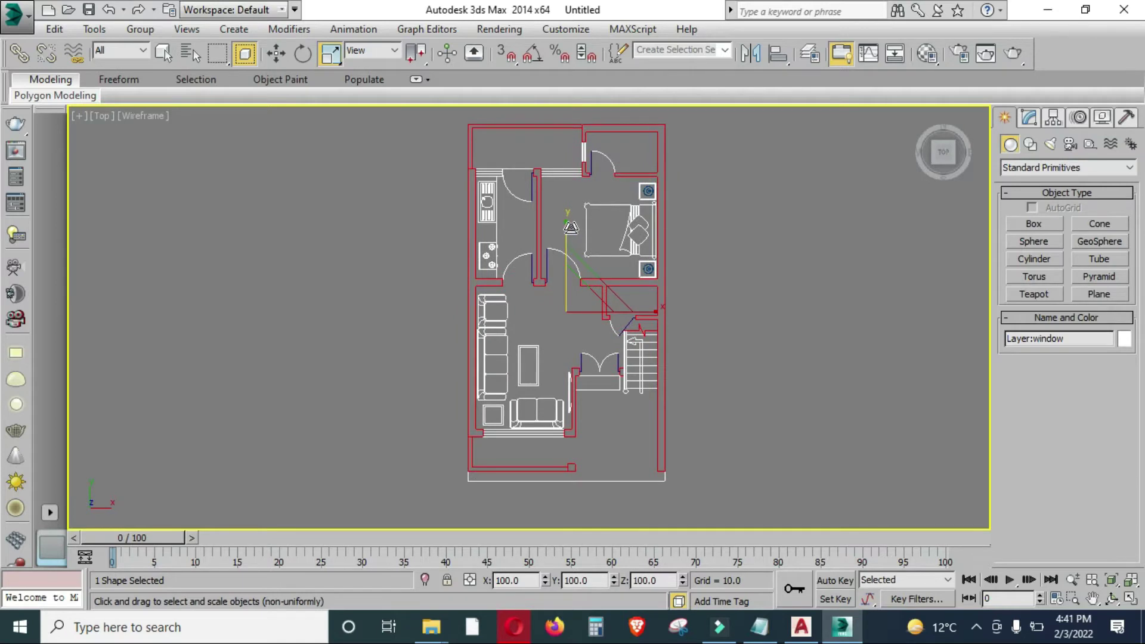
scroll(571, 227, "up", 2)
left_click(571, 198)
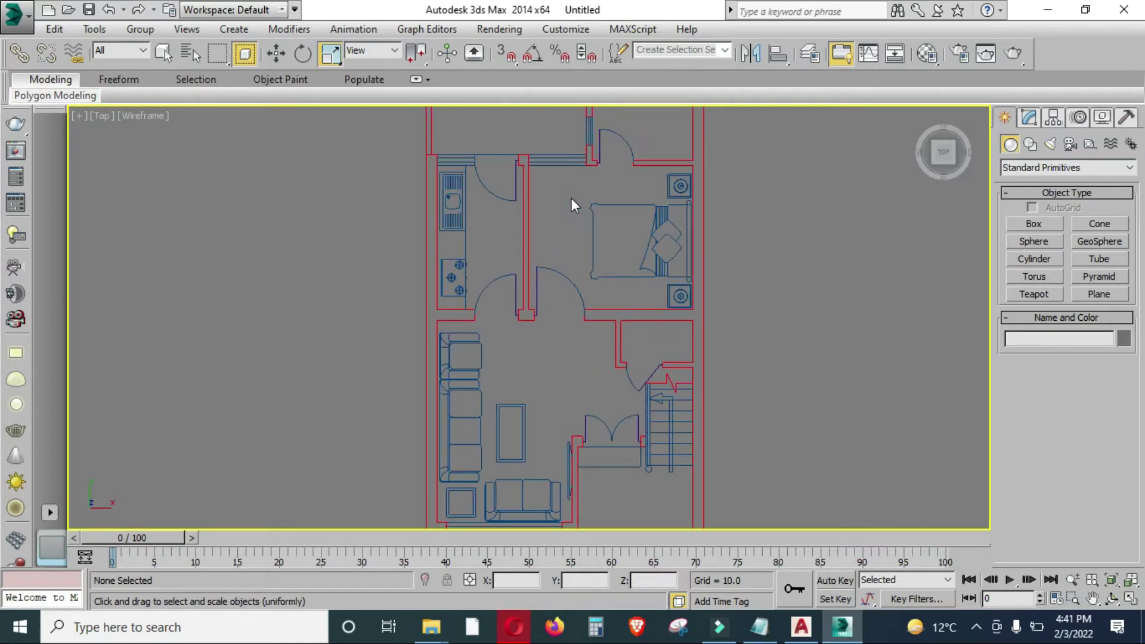
Start the AEC Extended Wall tool at width 9 and height 120, snapping to vertices only.
left_click(1041, 167)
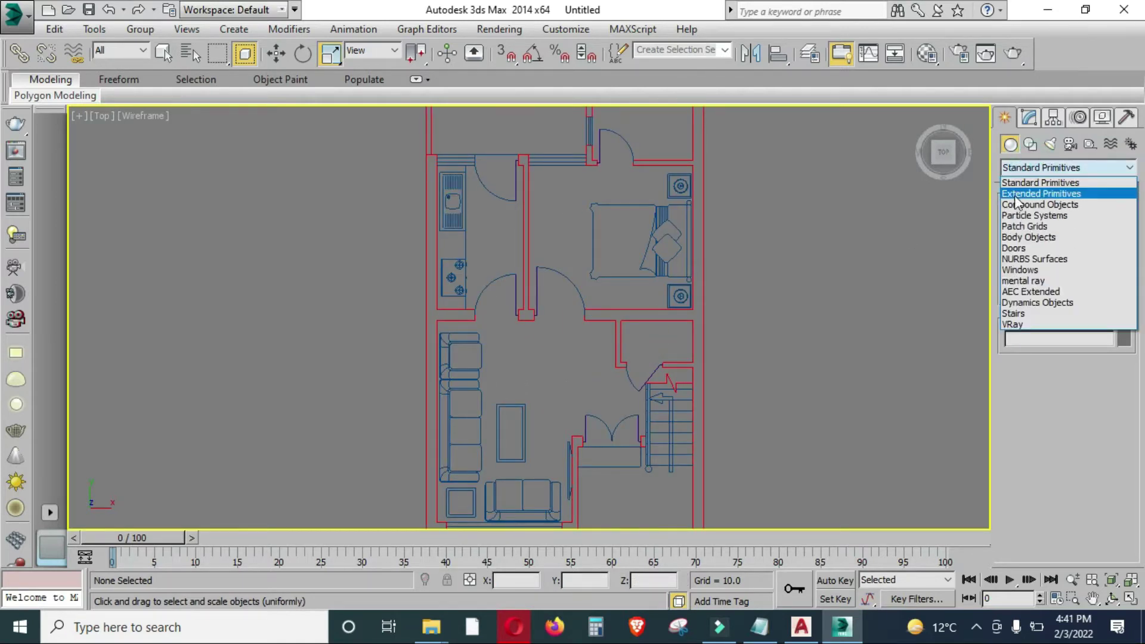
left_click(1029, 293)
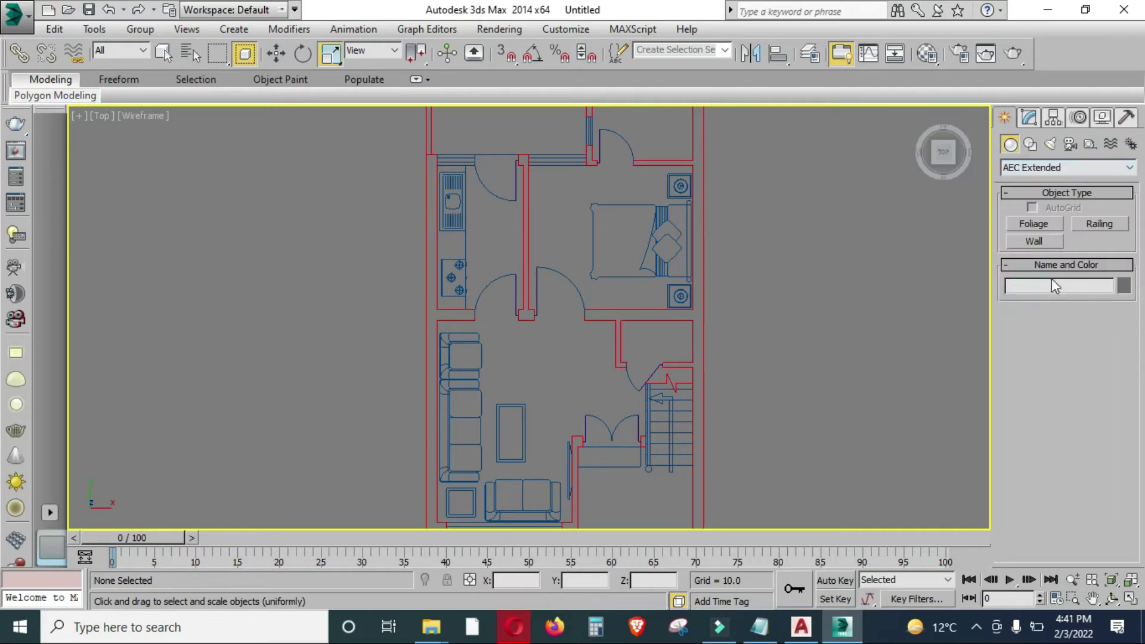
left_click(1046, 242)
left_click(1085, 372)
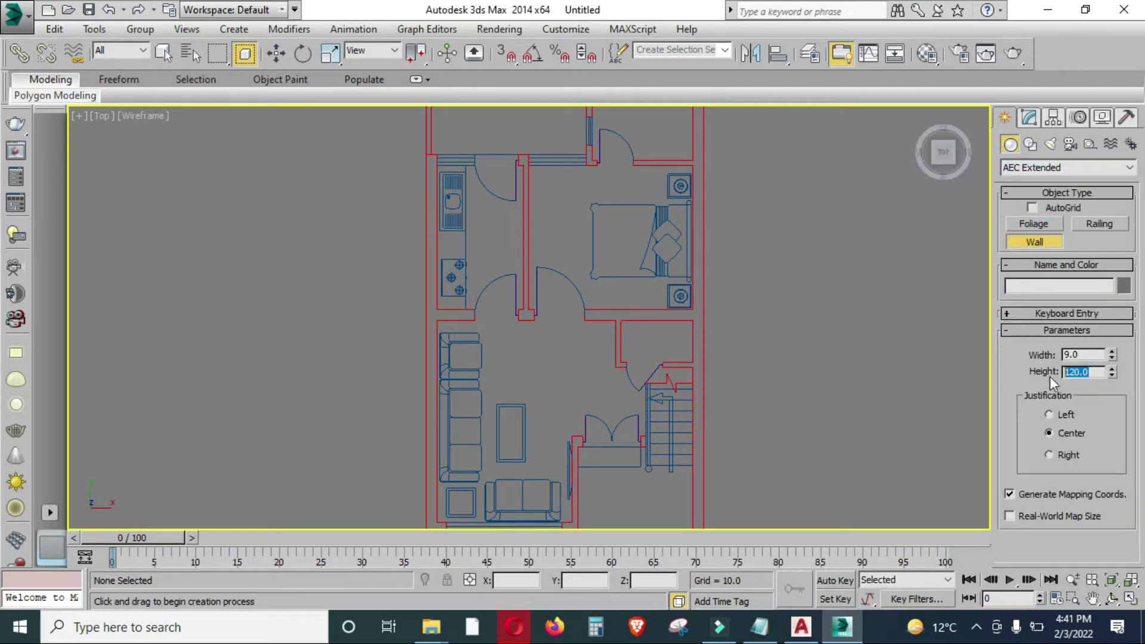
left_click_drag(1085, 355, 1065, 356)
scroll(430, 257, "up", 3)
scroll(437, 221, "up", 3)
scroll(438, 203, "up", 3)
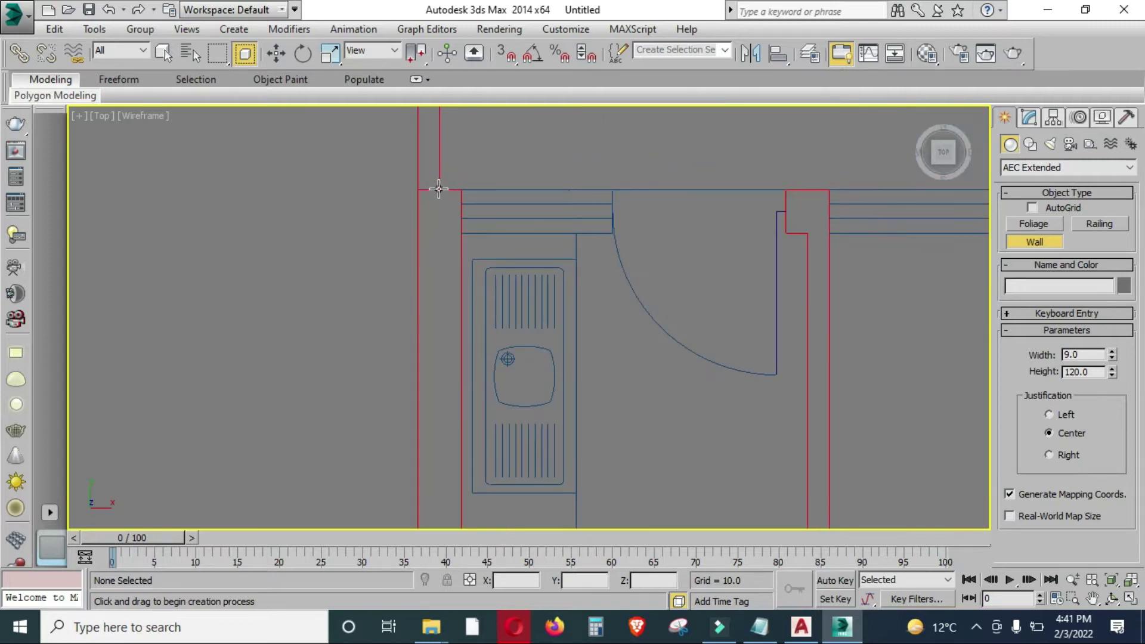
right_click(506, 56)
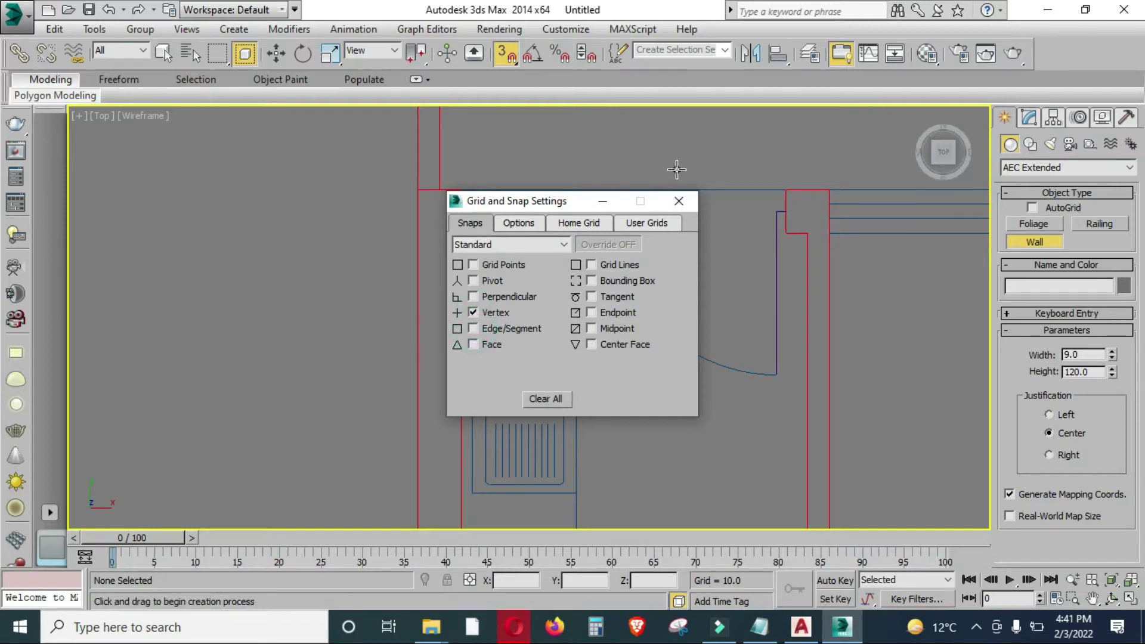
left_click(678, 200)
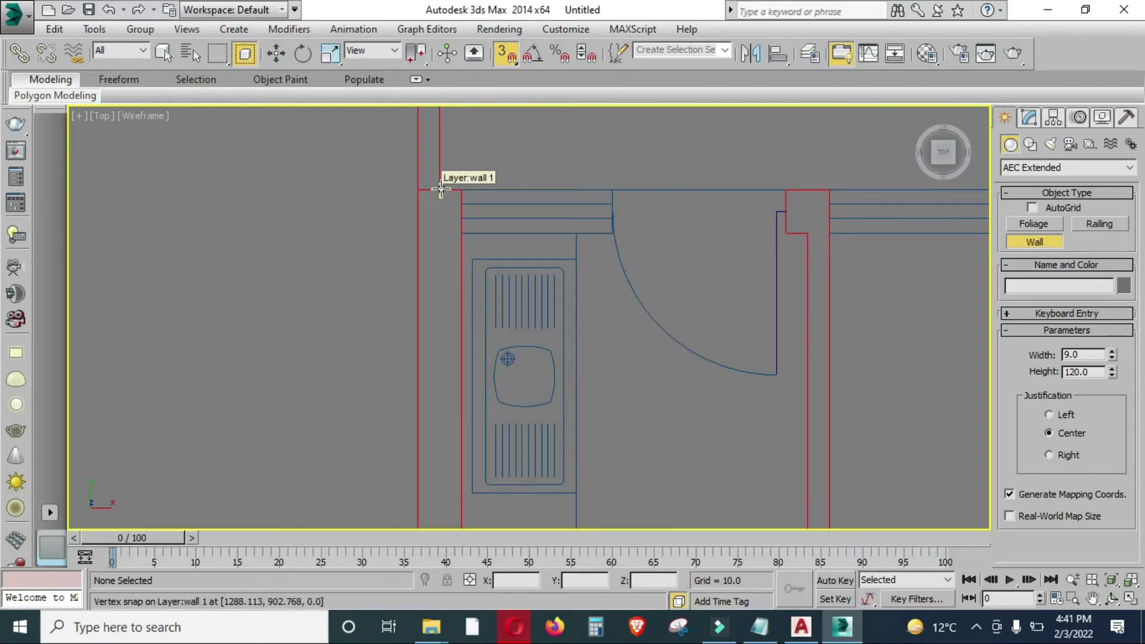
Trace Wall001 from the kitchen's outer corner down the left side and along the bottom.
left_click(440, 189)
scroll(495, 130, "down", 2)
scroll(495, 129, "down", 2)
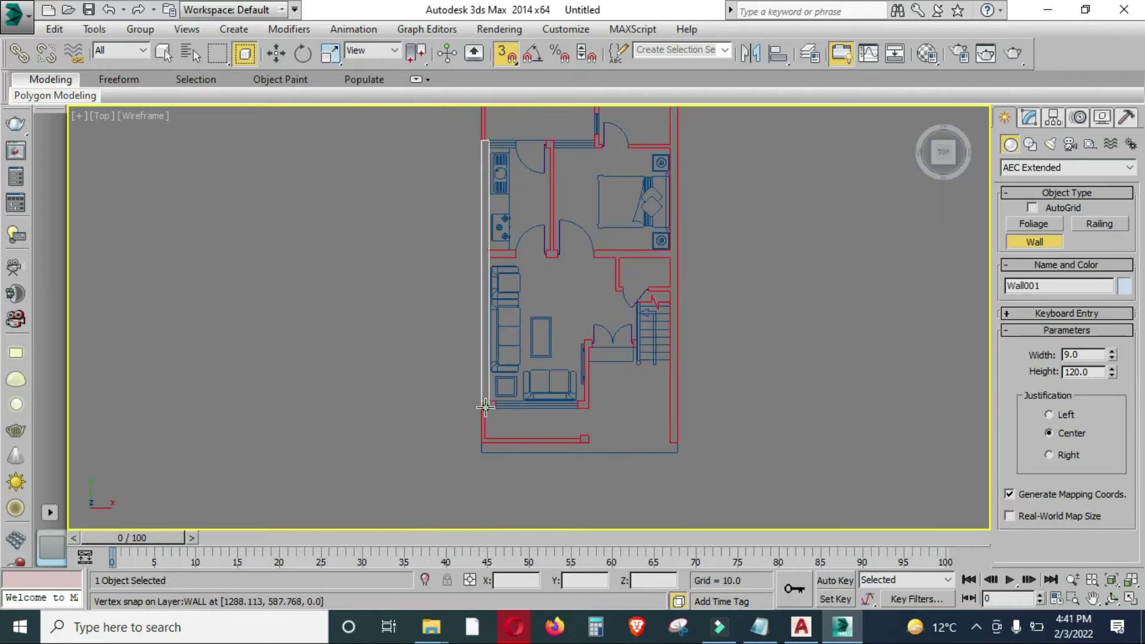
scroll(486, 403, "up", 4)
scroll(486, 403, "up", 2)
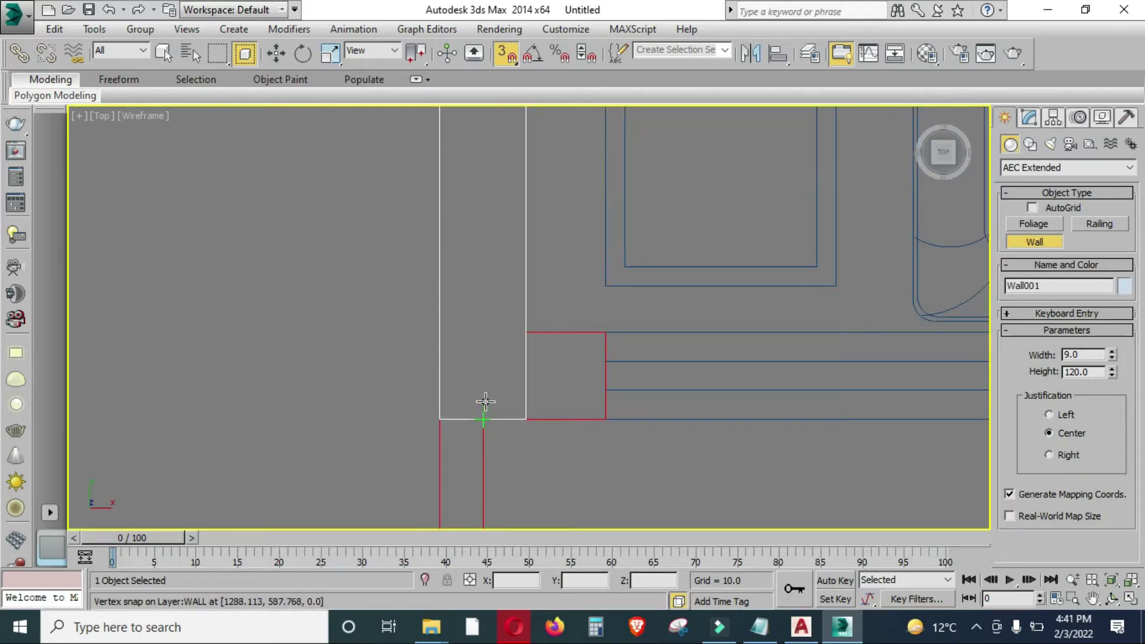
left_click(480, 413)
scroll(413, 358, "down", 2)
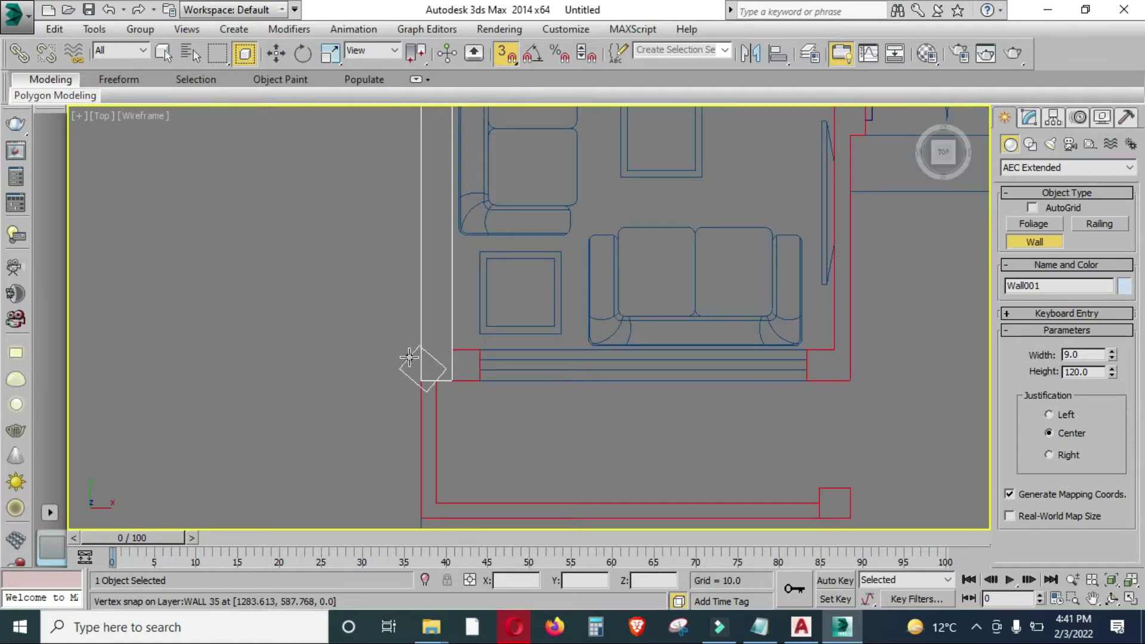
left_click(631, 370)
Begin Wall002 beside the doorway, across the door opening.
scroll(626, 372, "down", 1)
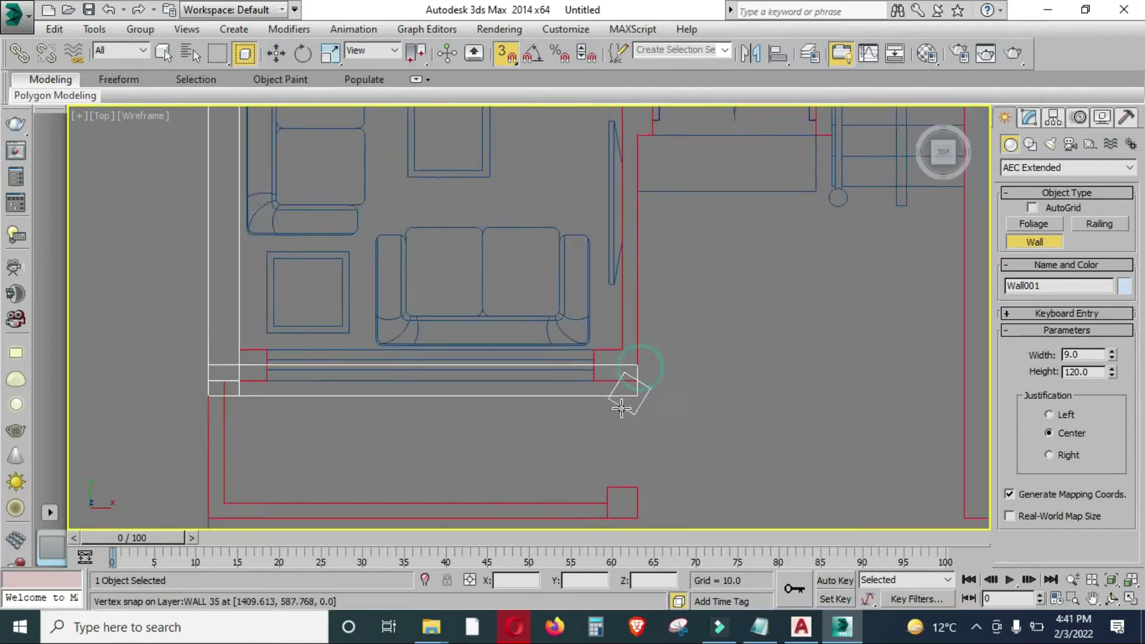
scroll(623, 376, "down", 1)
scroll(617, 358, "up", 1)
scroll(608, 298, "up", 1)
scroll(590, 278, "up", 1)
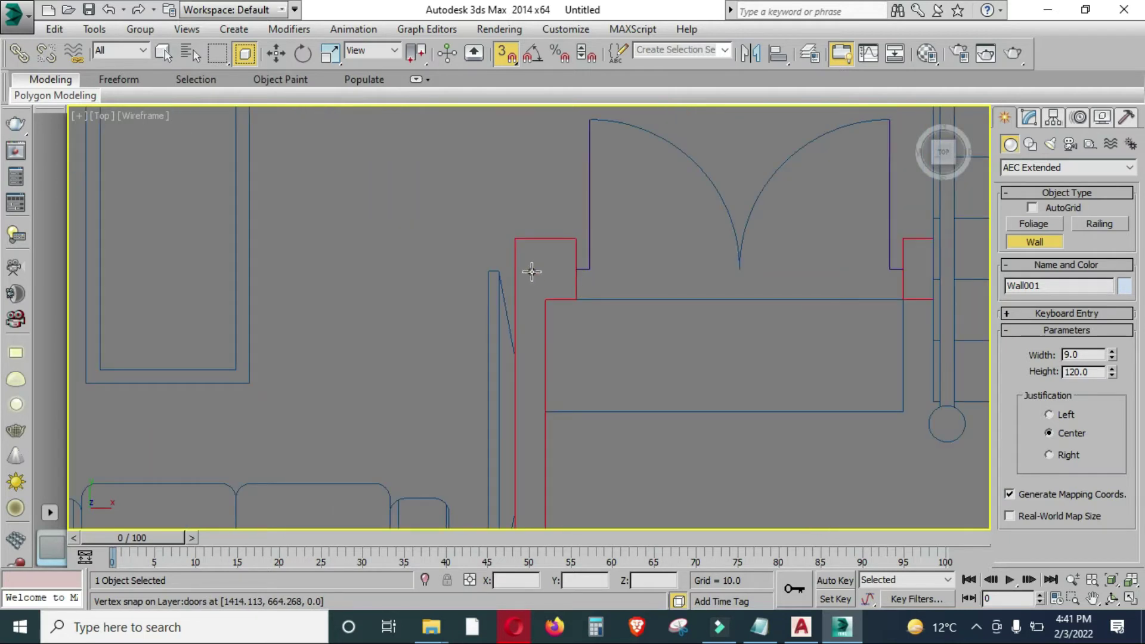
scroll(510, 271, "up", 2)
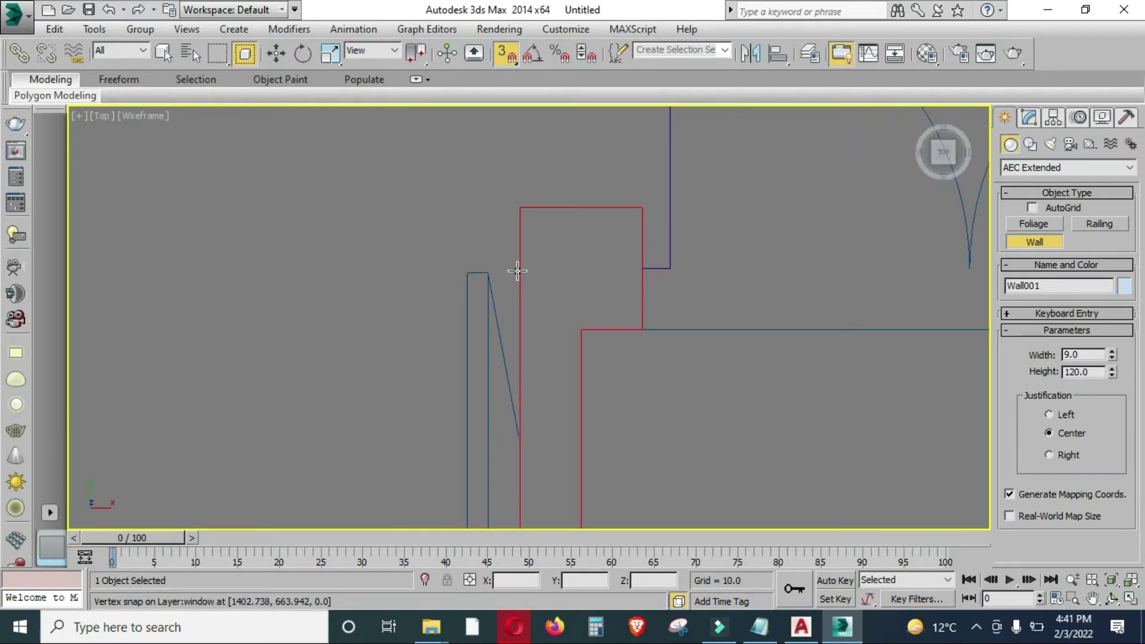
left_click(519, 268)
scroll(471, 275, "down", 3)
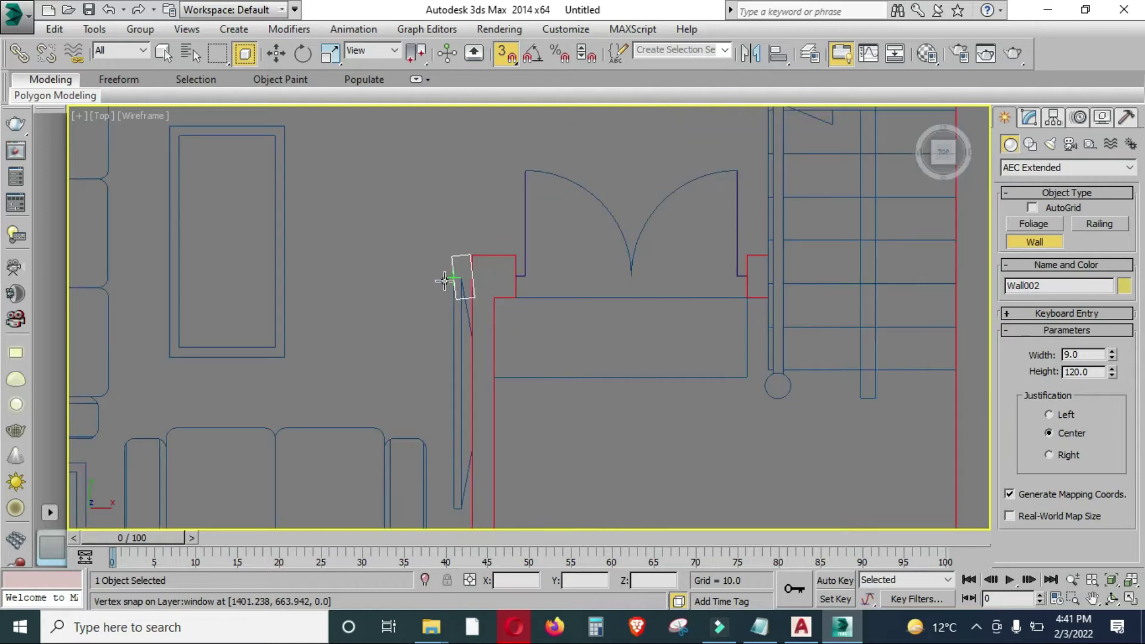
scroll(798, 274, "up", 2)
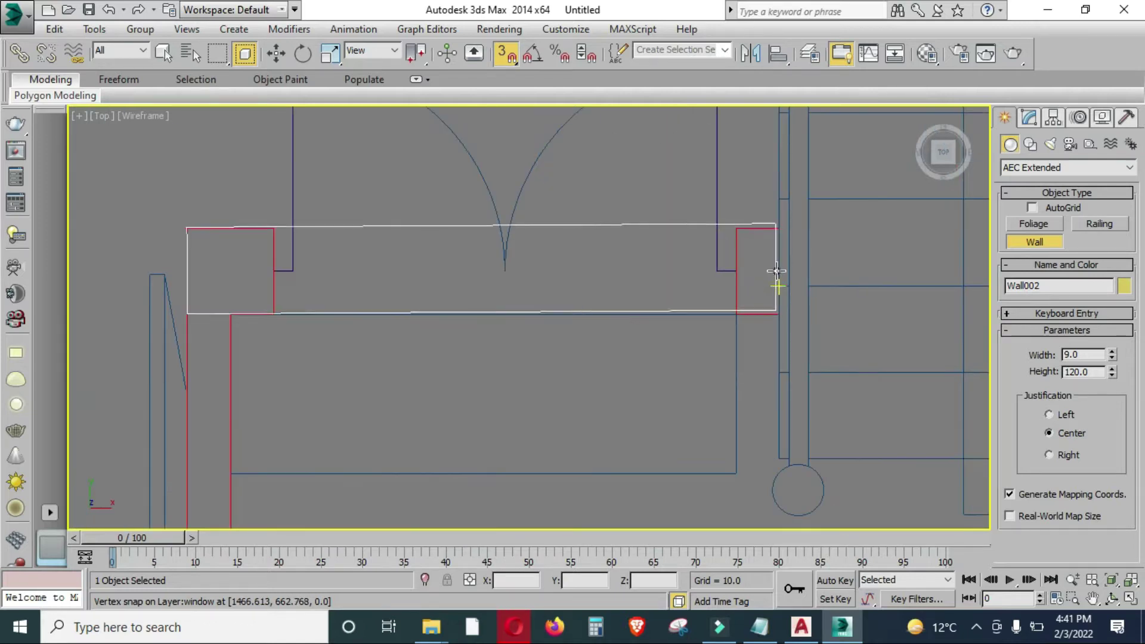
scroll(778, 270, "up", 3)
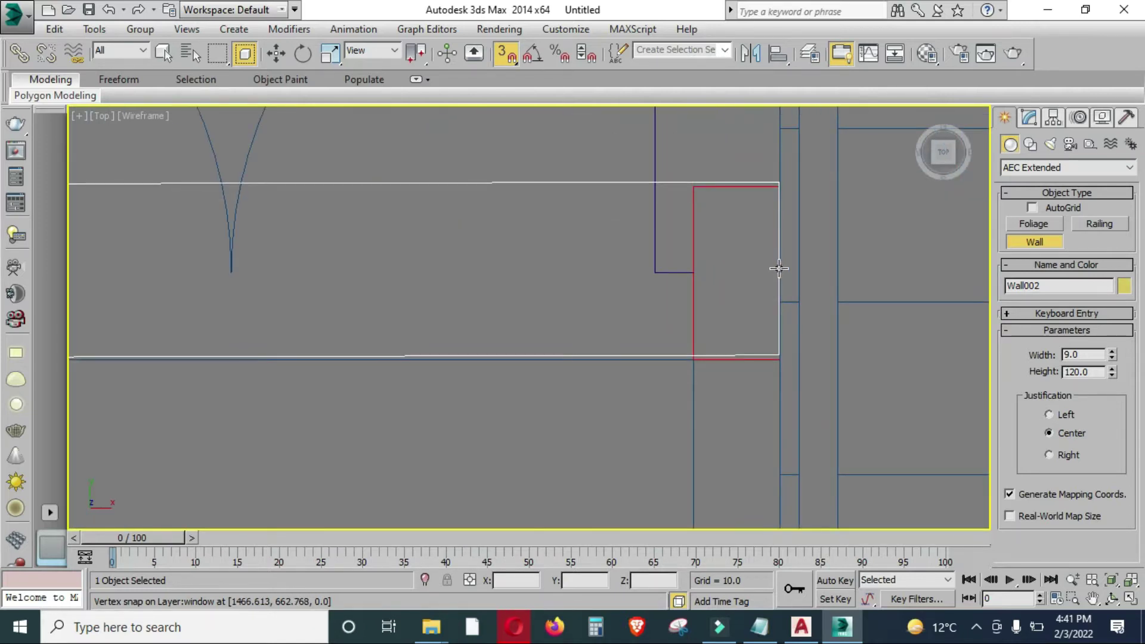
scroll(778, 270, "up", 3)
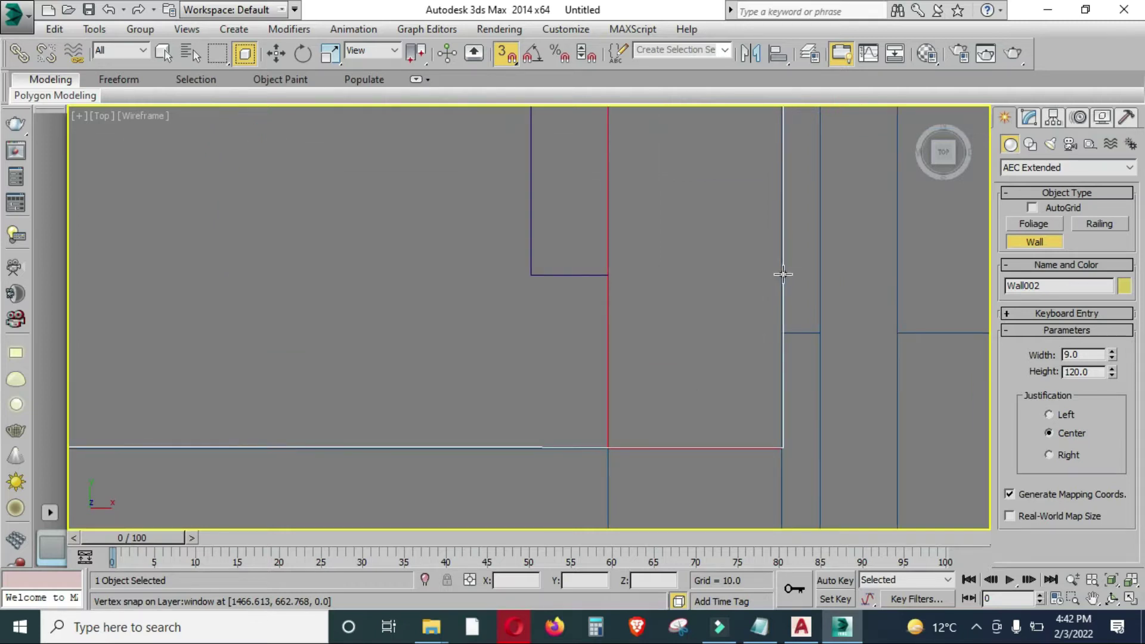
Finish Wall002 and pan the Top view to show the whole floor plan.
right_click(781, 275)
scroll(738, 276, "down", 4)
scroll(658, 319, "up", 2)
scroll(658, 314, "down", 4)
mouse_move(522, 329)
middle_mouse_down()
mouse_move(591, 236)
mouse_move(588, 368)
middle_mouse_up()
scroll(588, 370, "down", 3)
middle_click_drag(568, 289, 579, 333)
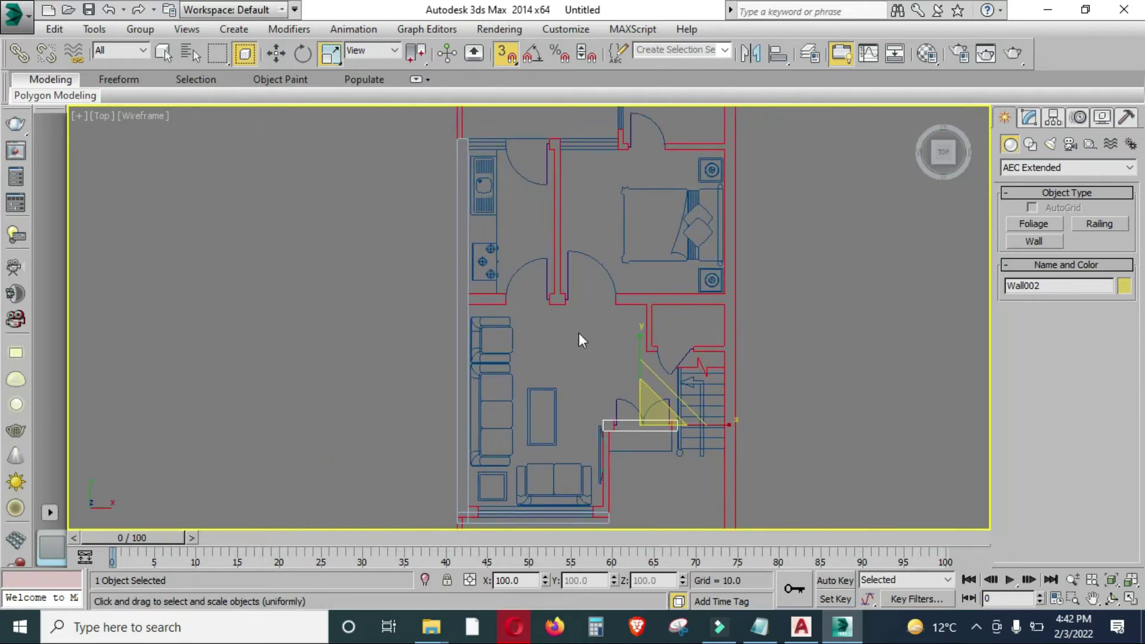
middle_click_drag(541, 206, 546, 213)
scroll(475, 309, "up", 4)
scroll(396, 332, "up", 3)
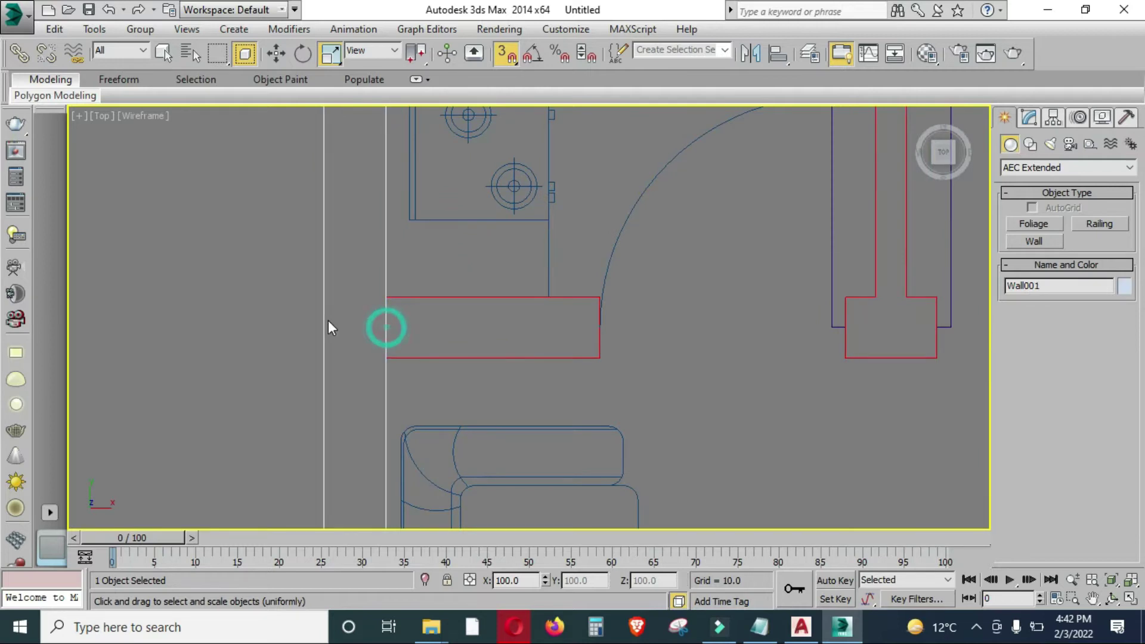
scroll(327, 321, "down", 3)
Draw a three-point wall along the plan's red outer outline and finish it.
left_click(1039, 245)
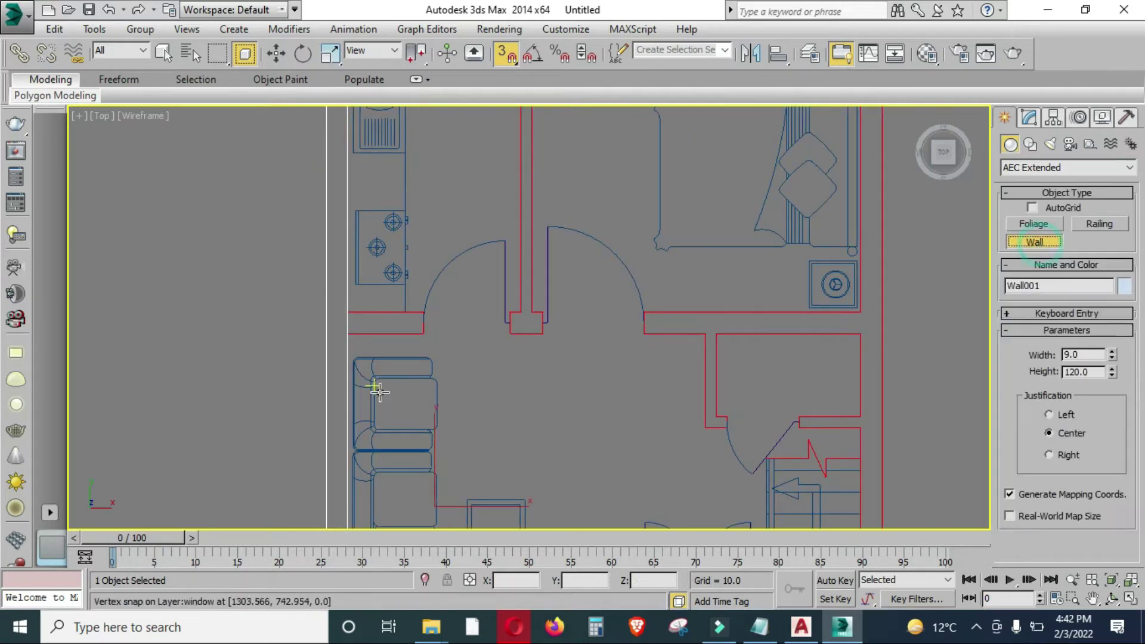
scroll(339, 327, "up", 3)
scroll(366, 314, "up", 2)
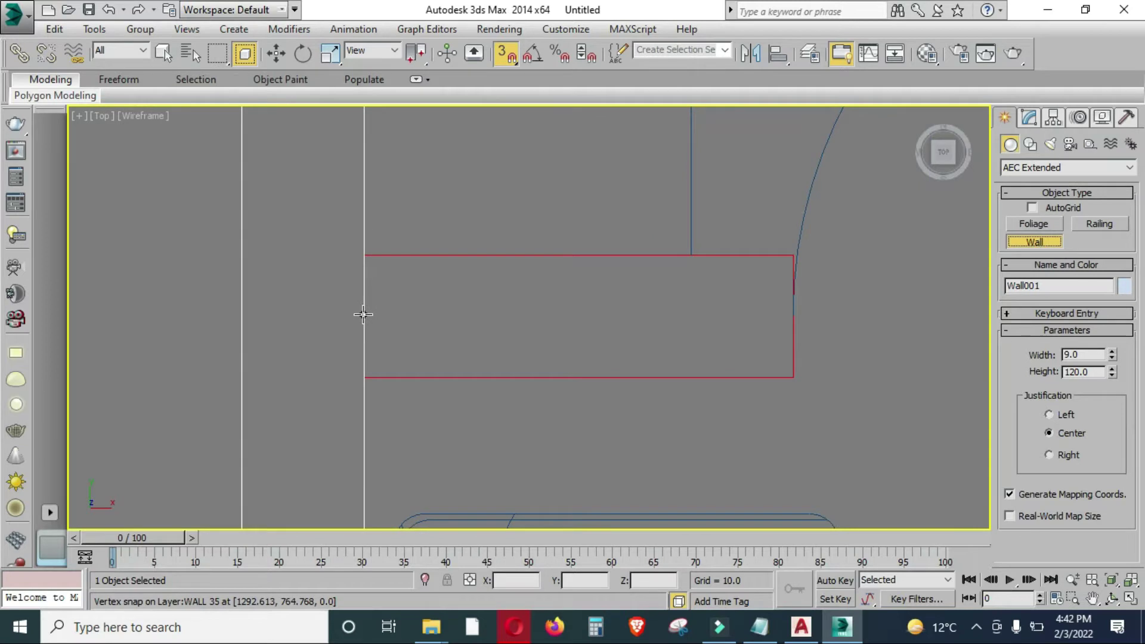
left_click(363, 314)
scroll(217, 302, "down", 3)
left_click(217, 302)
scroll(477, 308, "up", 3)
scroll(576, 295, "up", 2)
scroll(576, 296, "up", 1)
left_click(576, 295)
right_click(624, 299)
Draw a straight wall along the top outline between two snapped corners.
scroll(624, 299, "down", 3)
scroll(628, 177, "up", 3)
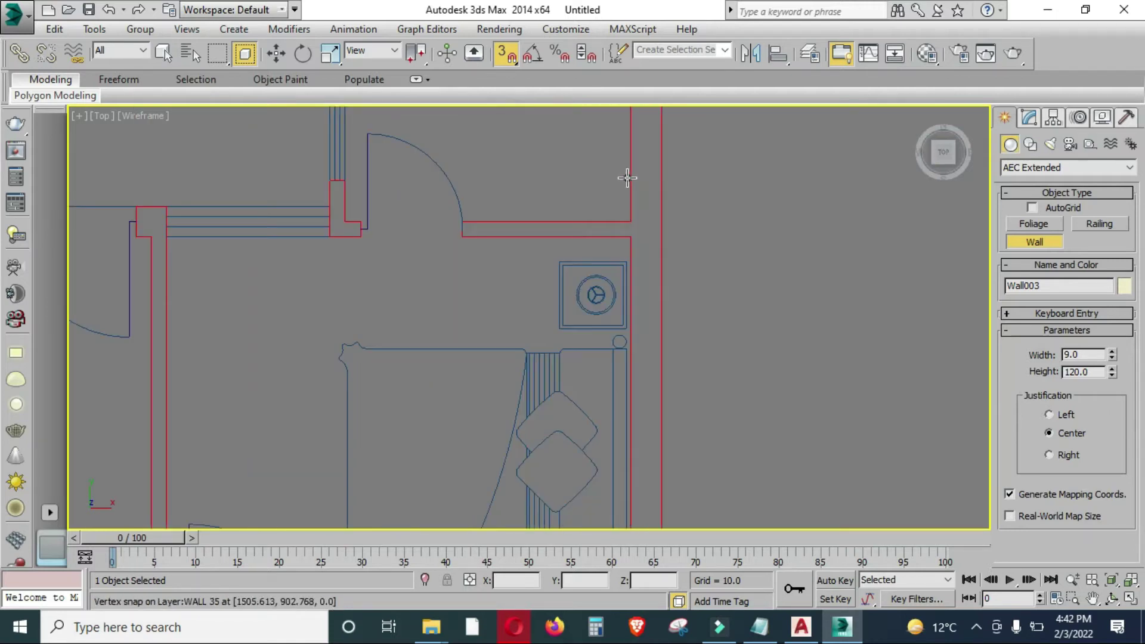
scroll(659, 332, "down", 1)
scroll(511, 251, "down", 3)
scroll(521, 204, "up", 3)
scroll(515, 205, "up", 1)
left_click(515, 205)
scroll(513, 215, "down", 3)
scroll(684, 214, "up", 4)
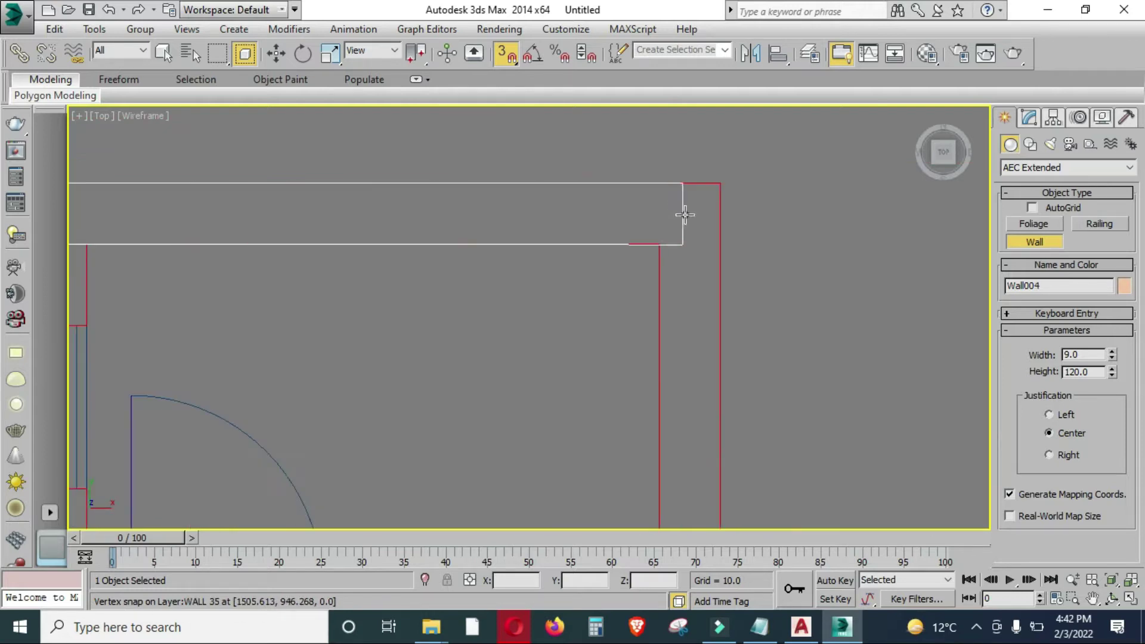
left_click(698, 214)
right_click(699, 214)
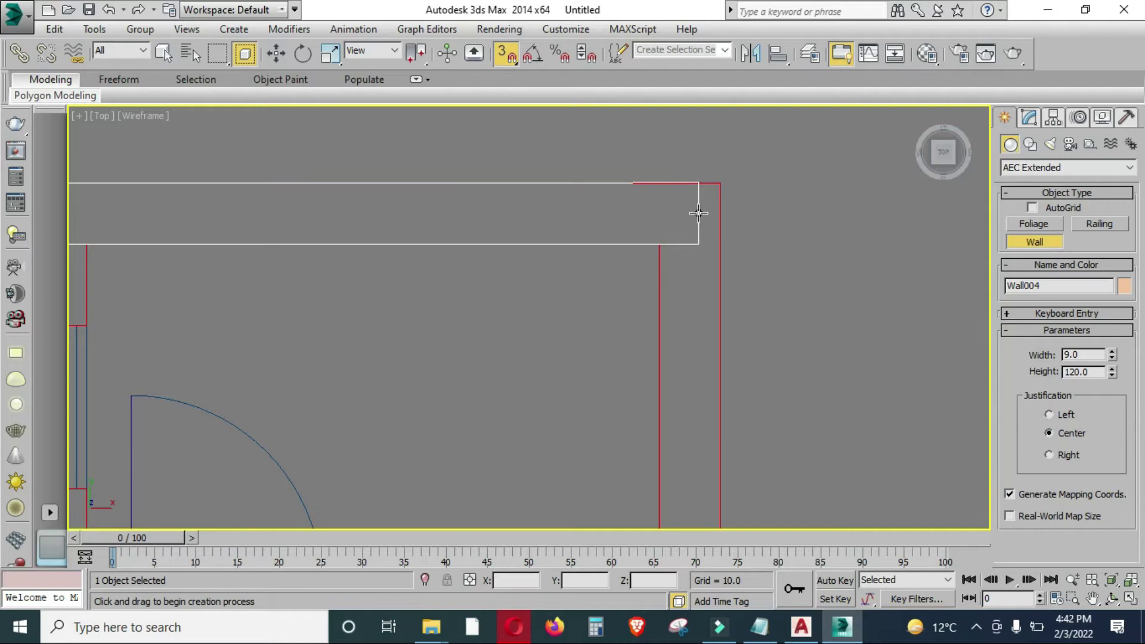
Begin another wall running down from the top outline.
left_click(692, 214)
scroll(690, 174, "down", 5)
scroll(696, 324, "down", 3)
scroll(685, 440, "up", 4)
scroll(609, 388, "up", 3)
scroll(609, 389, "up", 3)
scroll(671, 382, "down", 3)
scroll(695, 355, "down", 2)
Set the Wall Width to 4.5 for the thinner partition walls.
middle_click_drag(664, 342, 577, 427)
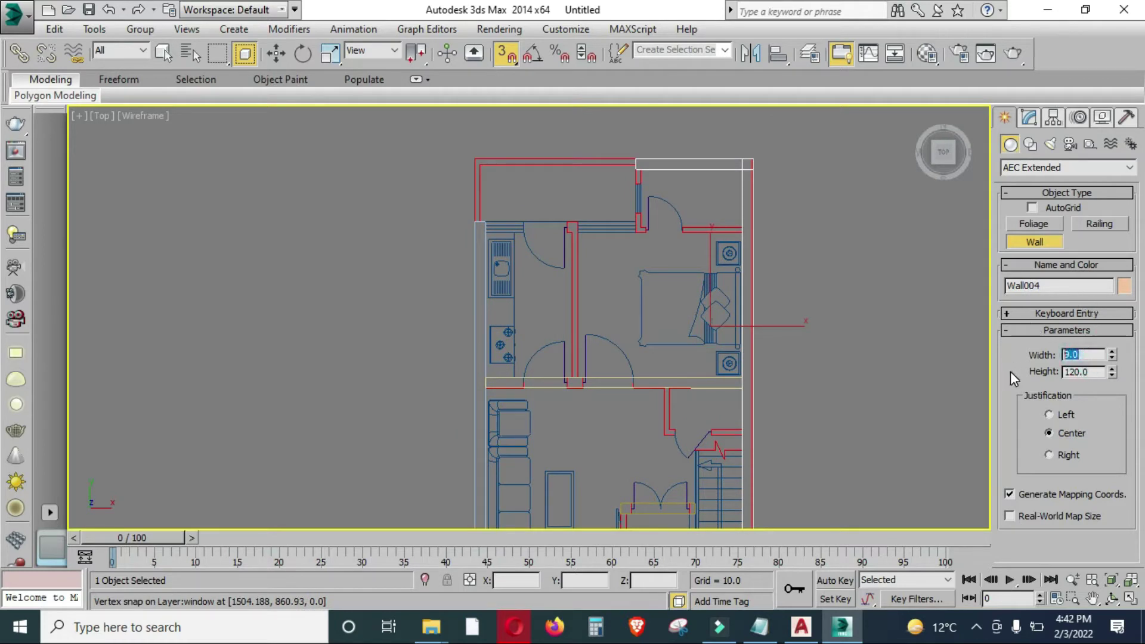
type("4.5")
key("Return")
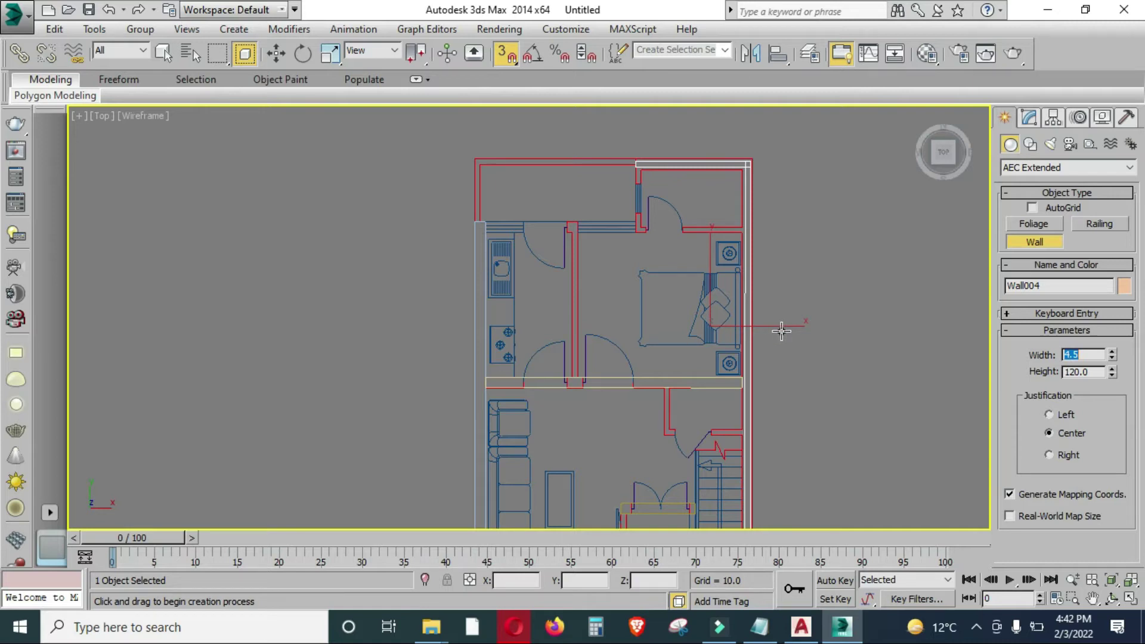
key("ctrl+z")
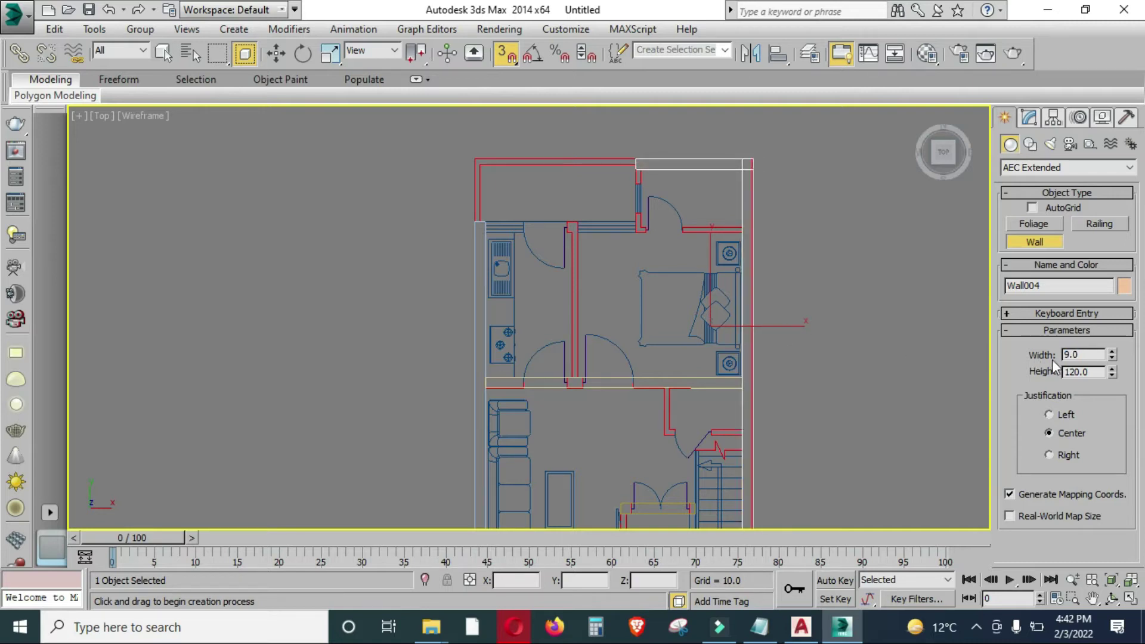
left_click(278, 56)
left_click(1035, 241)
double_click(1082, 354)
type("4.5")
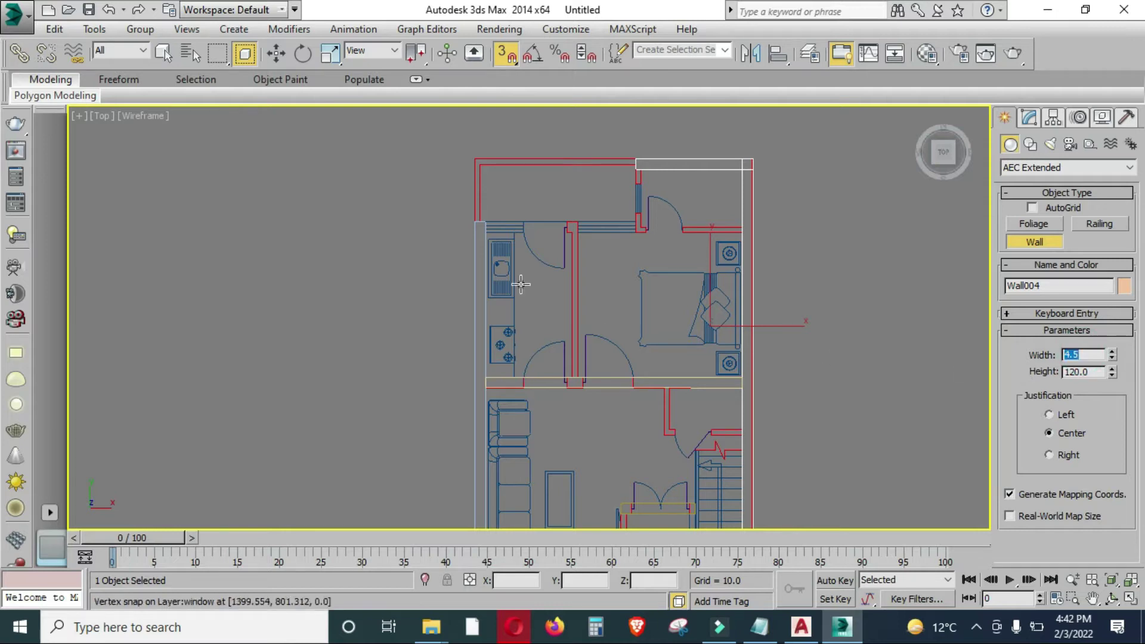
Draw a 4.5-wide partition wall from the door opening up to the top wall.
scroll(490, 194, "up", 2)
scroll(470, 271, "up", 1)
scroll(469, 263, "up", 1)
scroll(468, 263, "down", 2)
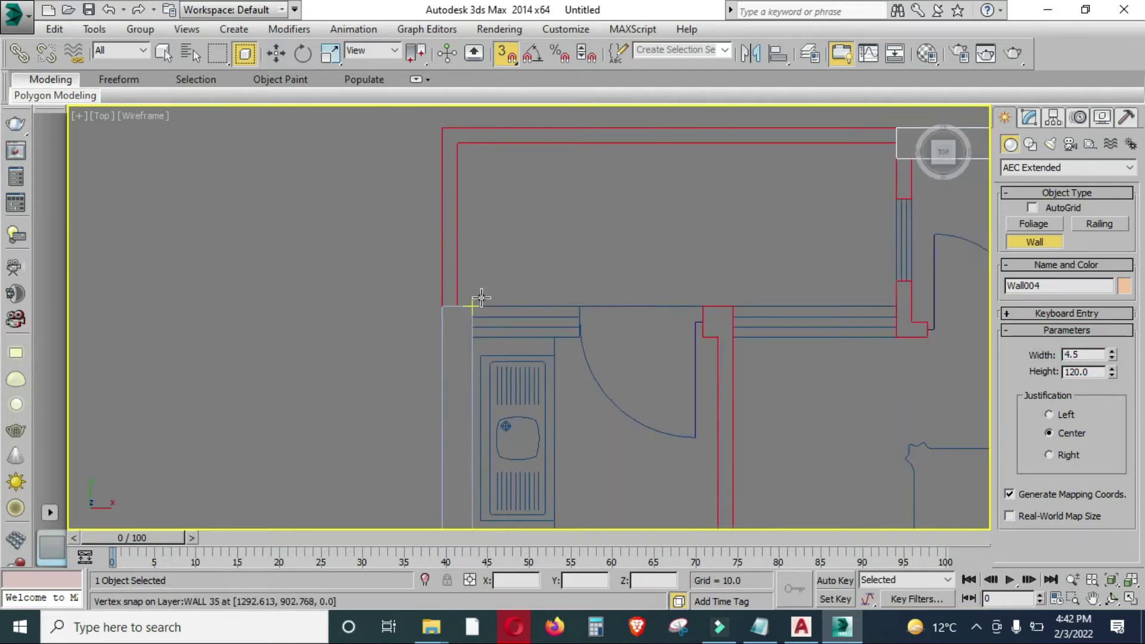
scroll(672, 273, "down", 2)
scroll(679, 301, "up", 4)
scroll(620, 305, "up", 1)
scroll(560, 298, "up", 1)
scroll(539, 265, "up", 2)
scroll(538, 264, "down", 2)
scroll(555, 258, "down", 1)
scroll(557, 409, "up", 2)
scroll(572, 406, "up", 1)
scroll(585, 400, "up", 1)
scroll(587, 400, "up", 4)
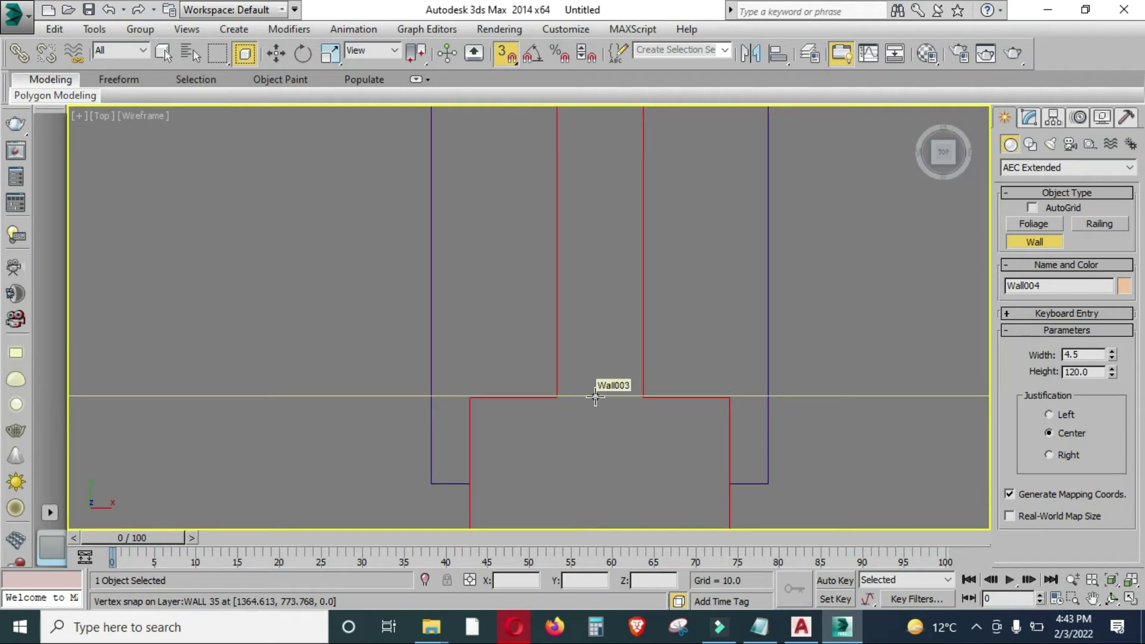
left_click(602, 394)
scroll(593, 418, "down", 2)
scroll(592, 334, "down", 1)
scroll(588, 179, "up", 1)
scroll(596, 217, "up", 2)
scroll(593, 218, "up", 2)
scroll(595, 217, "up", 2)
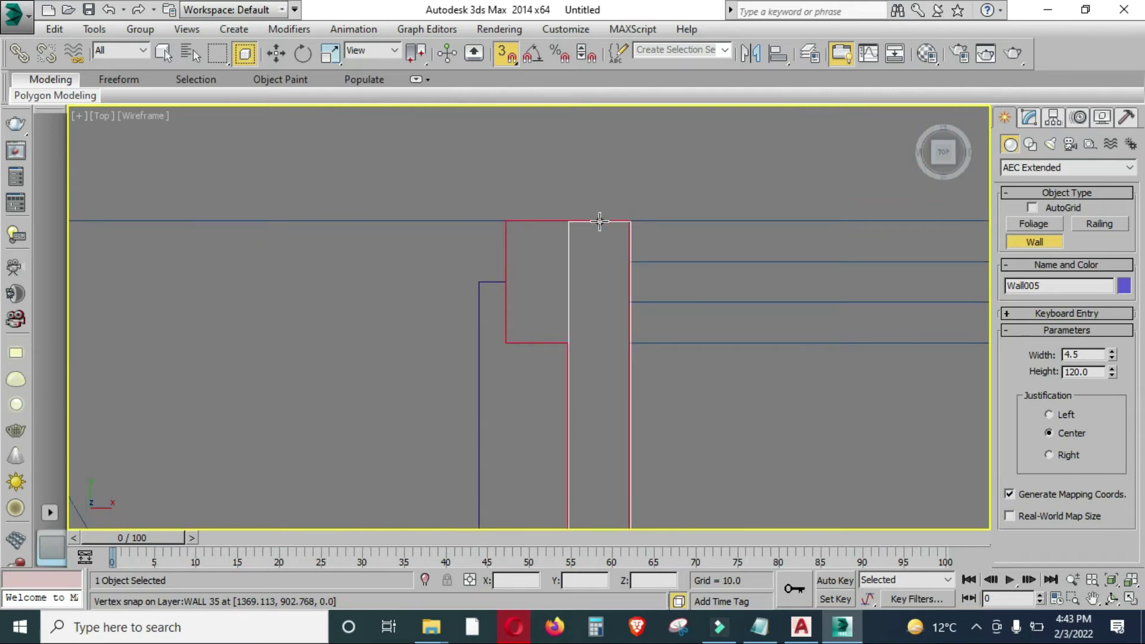
left_click(599, 221)
right_click(599, 221)
Enable Edge/Segment snapping in the 3D Snap settings.
scroll(599, 223, "down", 2)
scroll(577, 251, "down", 2)
middle_click_drag(567, 256, 588, 346)
scroll(516, 199, "up", 3)
scroll(563, 204, "up", 2)
scroll(545, 195, "up", 5)
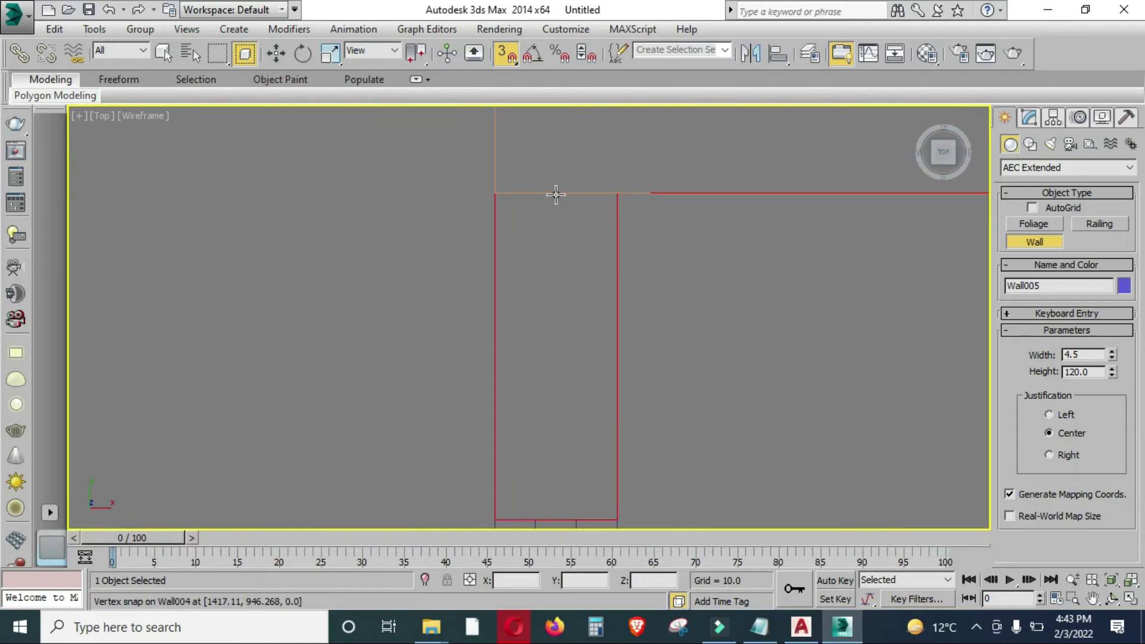
right_click(506, 54)
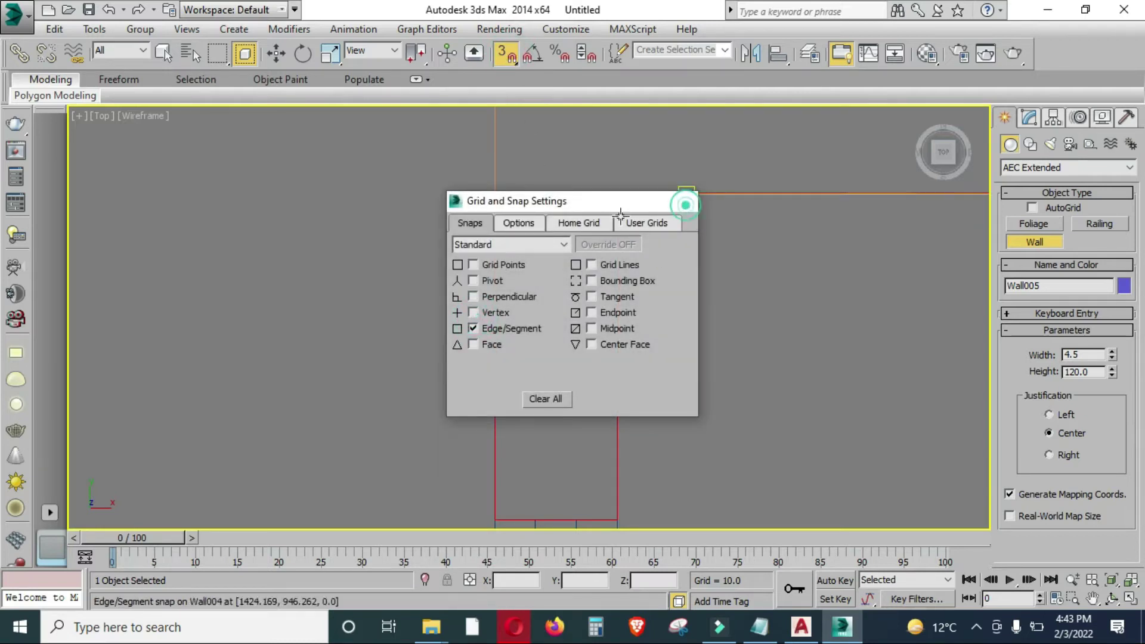
key("Escape")
Draw another partition wall snapped to a wall edge, fixing its corner point.
left_click(552, 196)
scroll(537, 245, "down", 2)
scroll(542, 302, "down", 2)
scroll(533, 417, "up", 5)
scroll(533, 417, "up", 1)
scroll(575, 441, "up", 3)
scroll(557, 449, "up", 2)
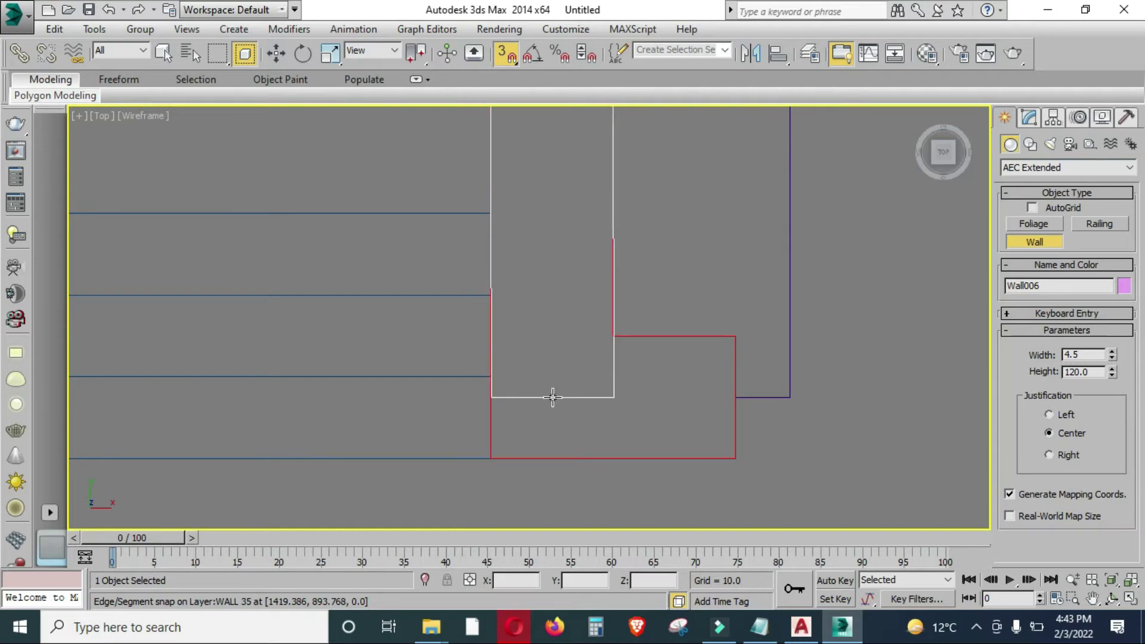
scroll(382, 384, "down", 1)
scroll(378, 383, "down", 2)
left_click(378, 383)
scroll(659, 378, "up", 2)
scroll(754, 403, "up", 2)
scroll(756, 388, "up", 1)
scroll(759, 373, "up", 1)
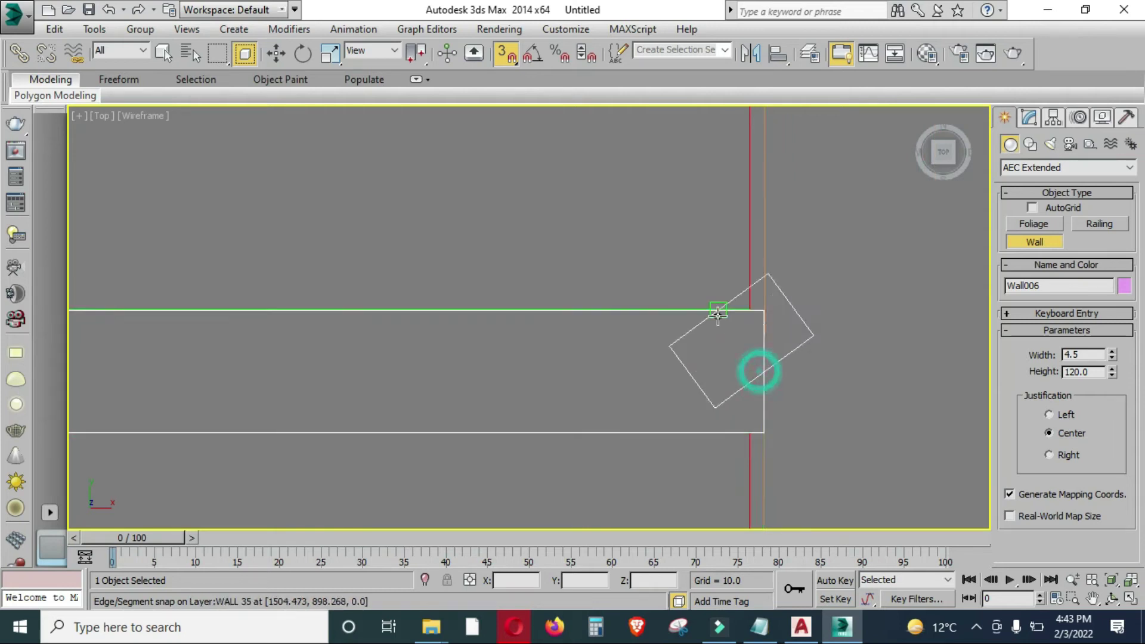
scroll(746, 345, "down", 6)
scroll(572, 337, "down", 1)
scroll(565, 341, "down", 3)
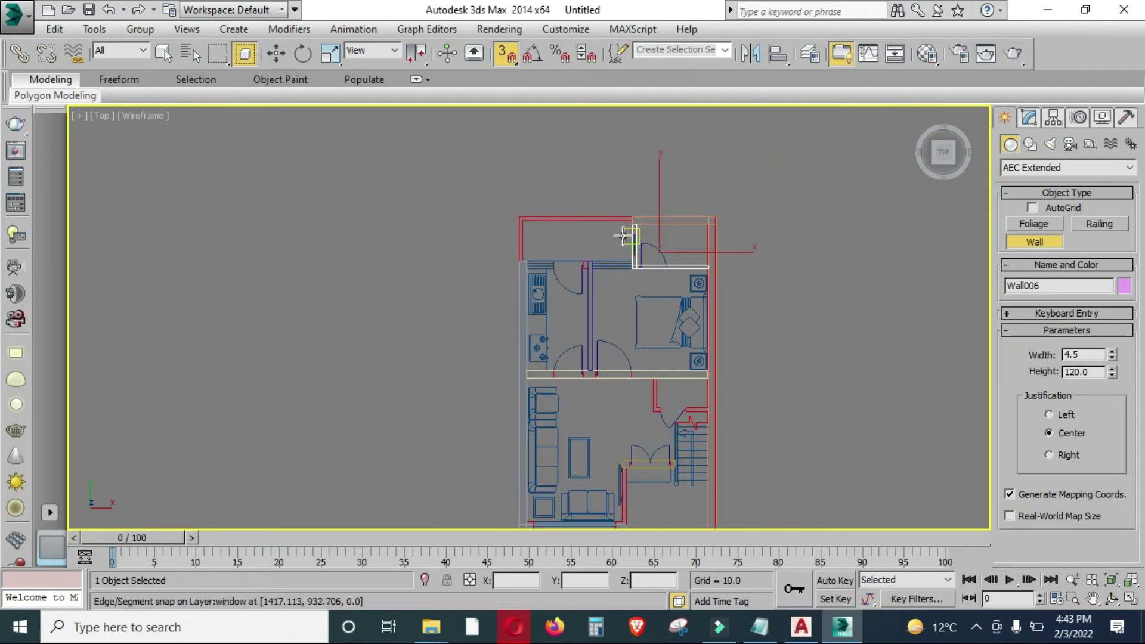
middle_click_drag(623, 277, 658, 312)
Maximize the Perspective view and orbit to a top-down angle over the walls.
key("alt+w")
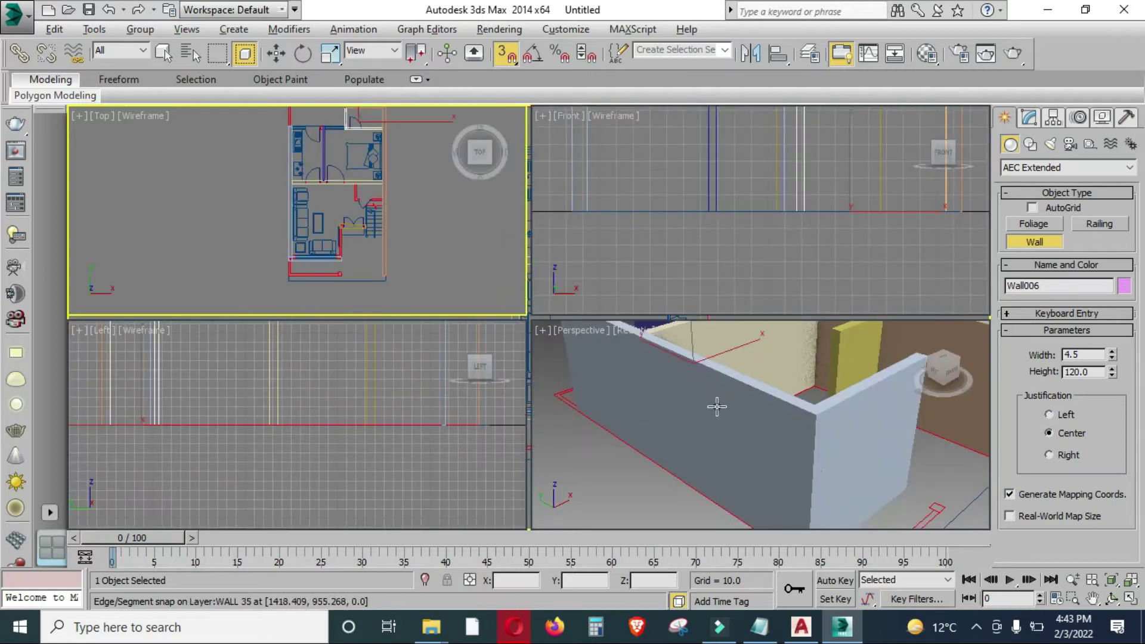
middle_click(717, 404)
key("alt+w")
scroll(668, 361, "down", 3)
mouse_move(659, 358)
middle_mouse_down("alt")
mouse_move(574, 397)
mouse_move(846, 363)
mouse_move(828, 427)
mouse_move(776, 467)
mouse_move(519, 388)
mouse_move(536, 401)
middle_mouse_up("alt")
scroll(435, 324, "up", 3)
scroll(482, 324, "up", 3)
scroll(481, 323, "down", 3)
scroll(521, 320, "down", 3)
Inspect the walls from side and oblique angles, then cancel the unfinished pink wall.
middle_click_drag(565, 352, 608, 335, "alt")
scroll(599, 358, "down", 3)
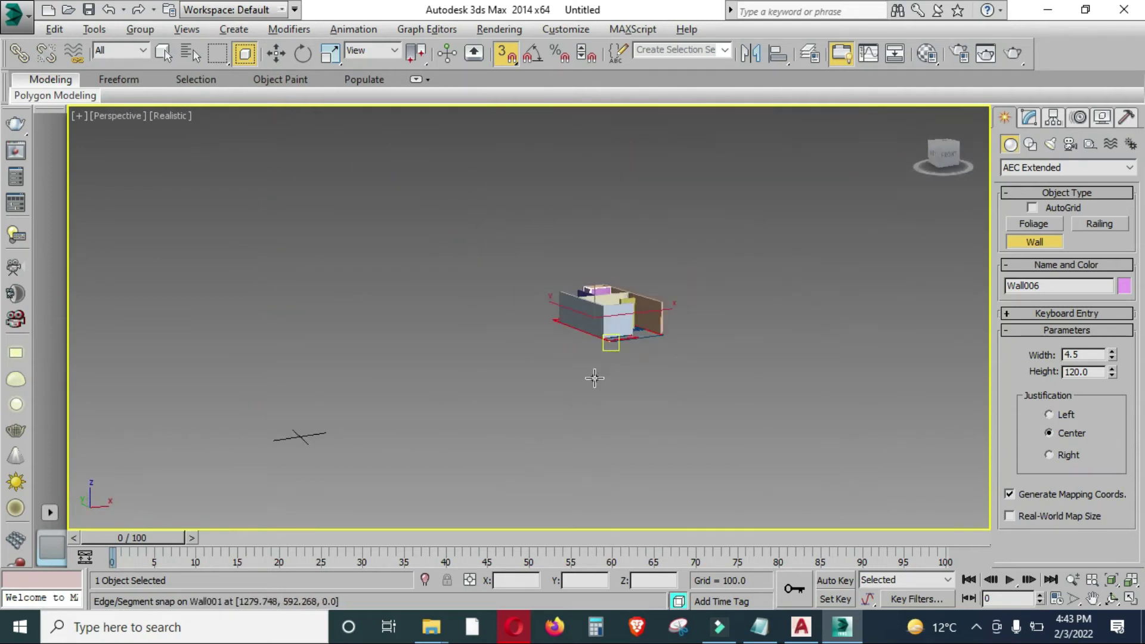
middle_click_drag(593, 378, 593, 382, "alt")
scroll(586, 397, "up", 2)
middle_click_drag(575, 438, 534, 442, "alt")
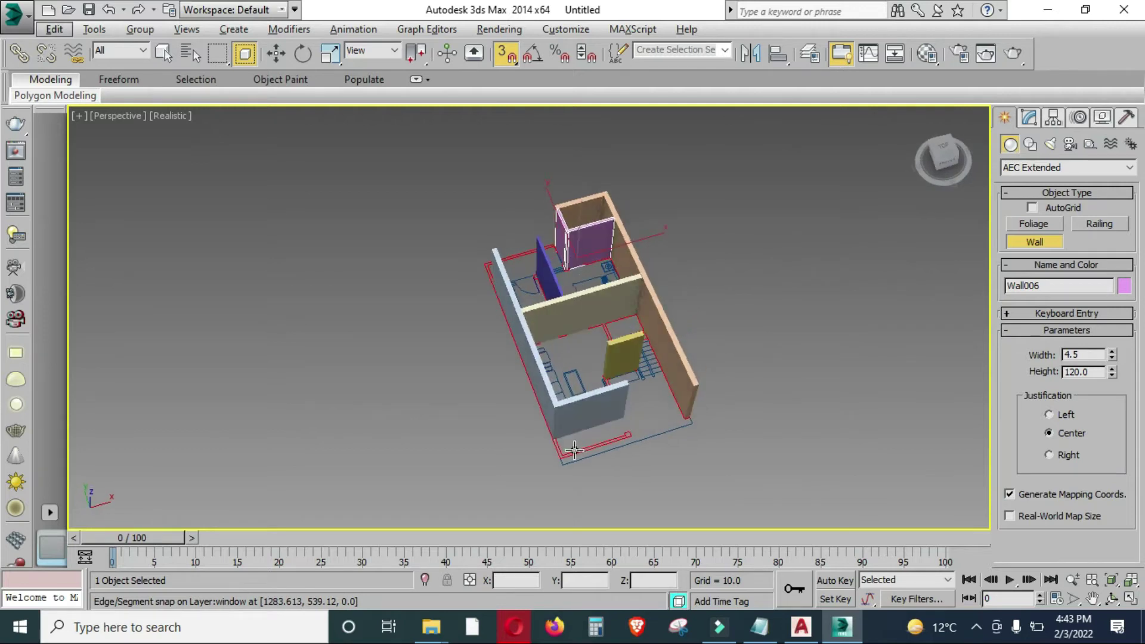
scroll(533, 401, "up", 5)
scroll(533, 402, "down", 5)
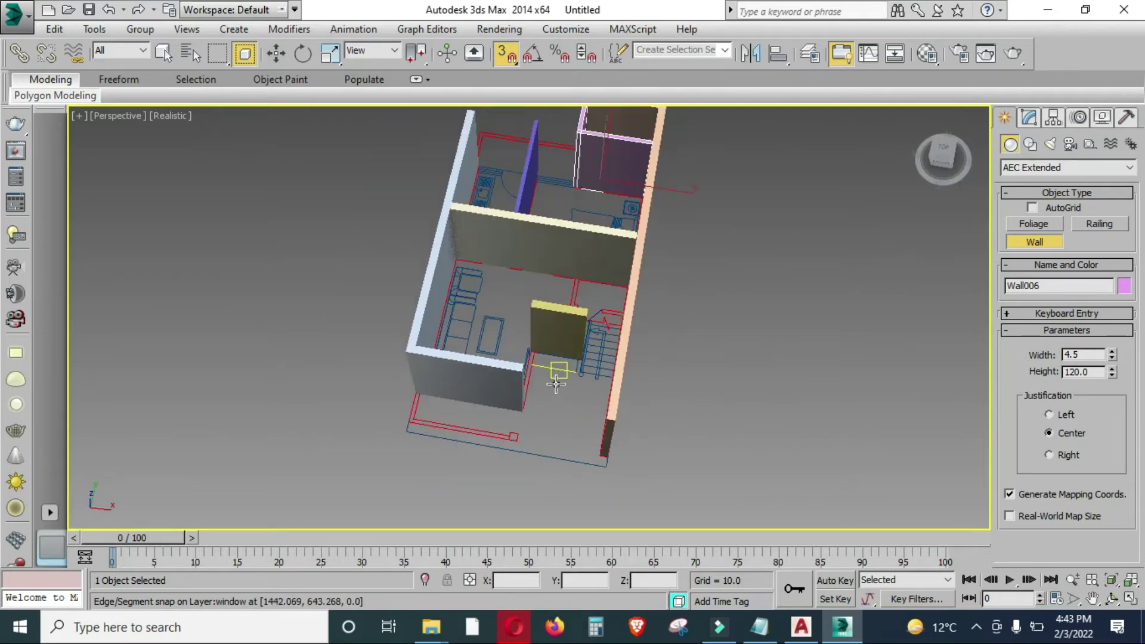
middle_click_drag(552, 475, 603, 366, "alt")
right_click(594, 362)
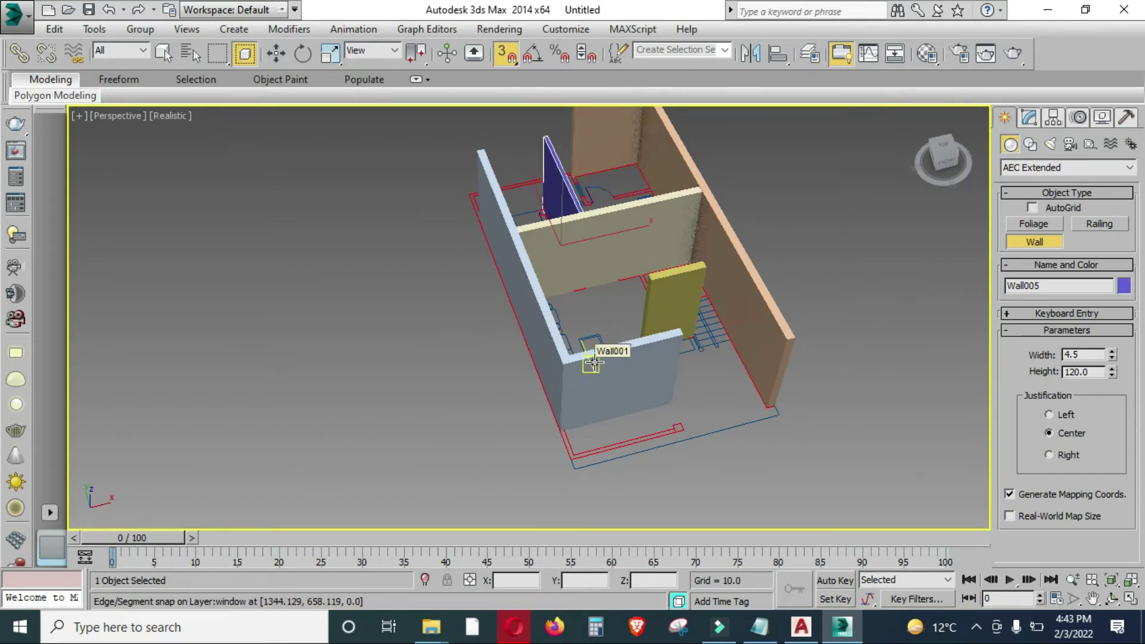
Undo all the drawn walls and maximize the Top view of the plan.
key("ctrl+z")
key("ctrl+z")
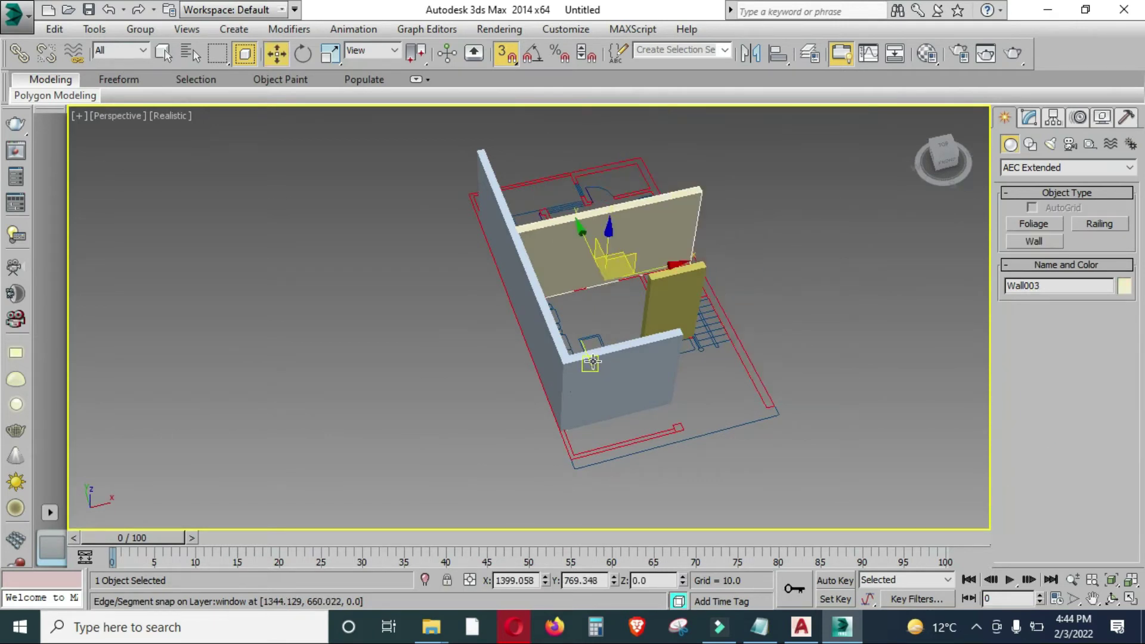
key("ctrl+z")
key("ctrl+z")
key("ctrl+z")
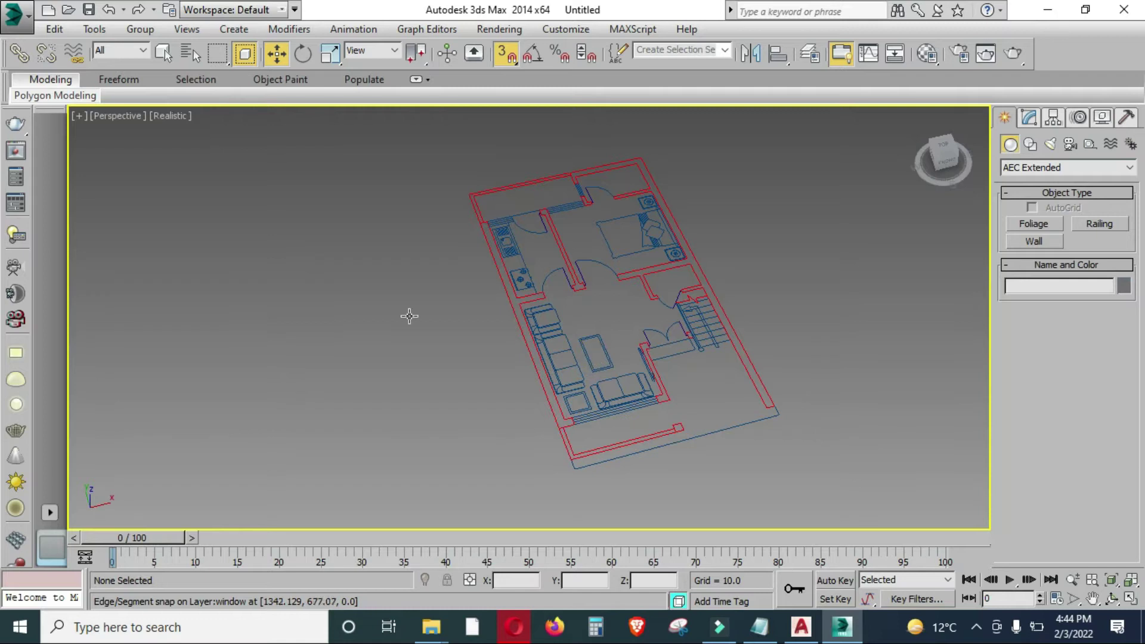
key("shift+z")
key("alt+w")
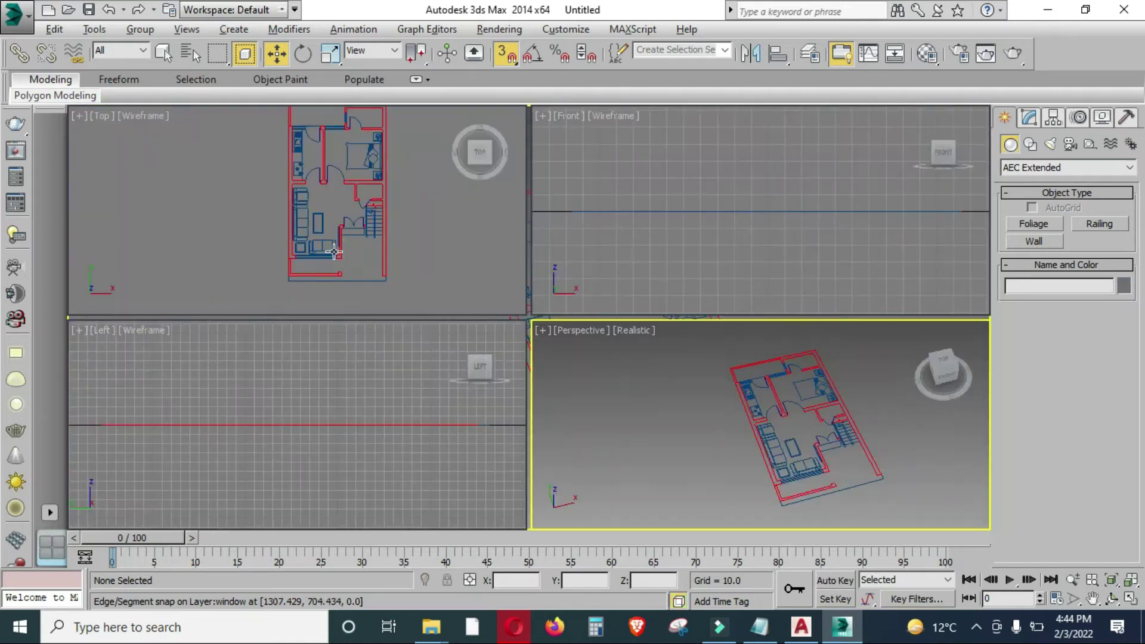
middle_click(351, 233)
key("alt+w")
middle_click_drag(430, 298, 409, 316)
scroll(474, 188, "up", 4)
Turn off 3D Snap and restart wall creation with a 9.0 width.
left_click(505, 53)
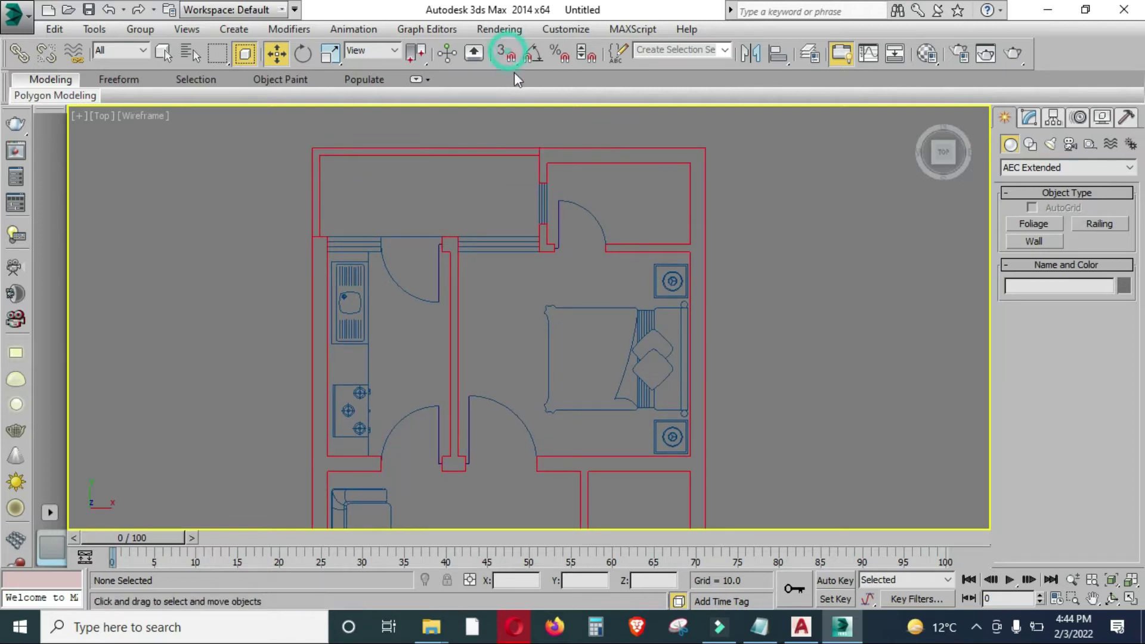
left_click(1024, 237)
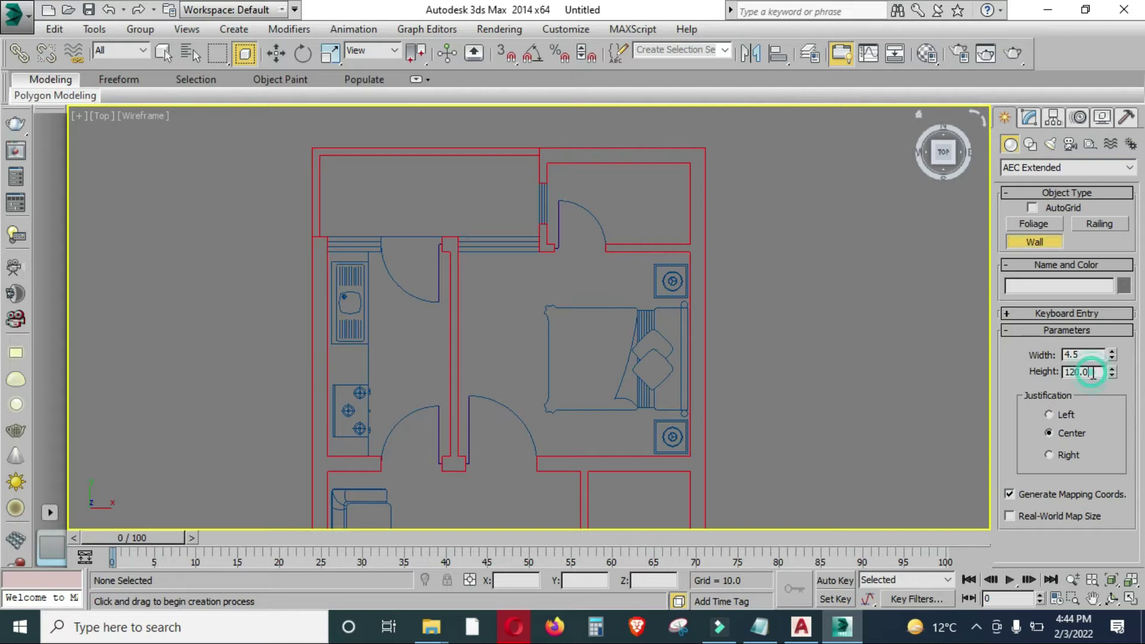
type("9")
key("Return")
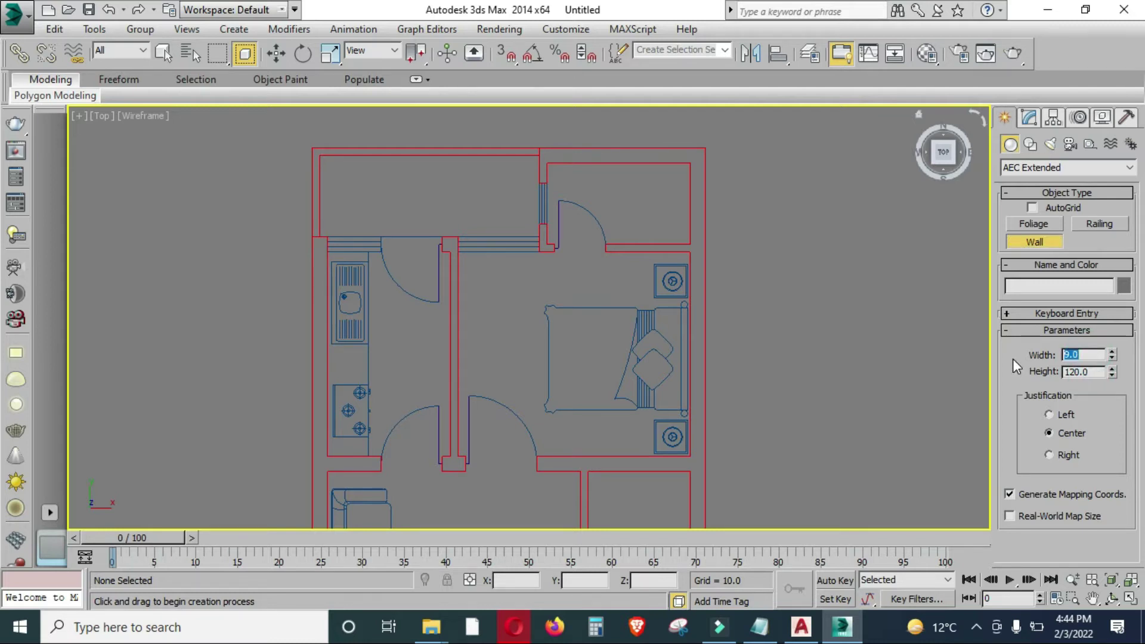
Frame the plan's wall corner and enable Edge/Segment snapping.
scroll(421, 255, "up", 1)
scroll(296, 255, "up", 3)
scroll(316, 316, "up", 2)
scroll(358, 304, "down", 3)
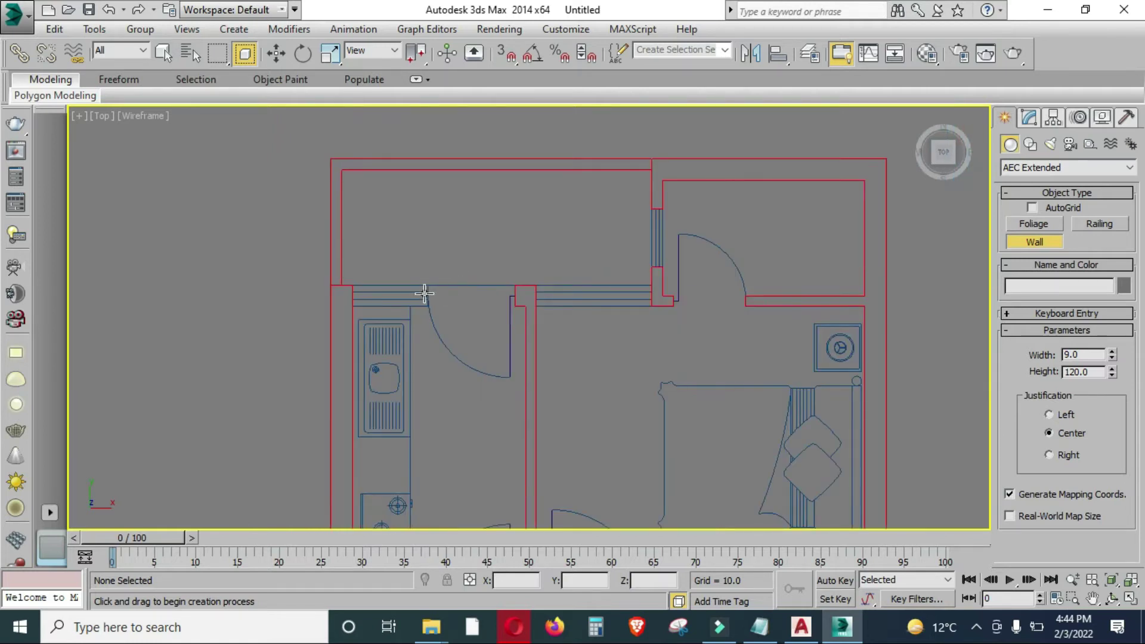
scroll(378, 302, "up", 3)
scroll(334, 302, "up", 3)
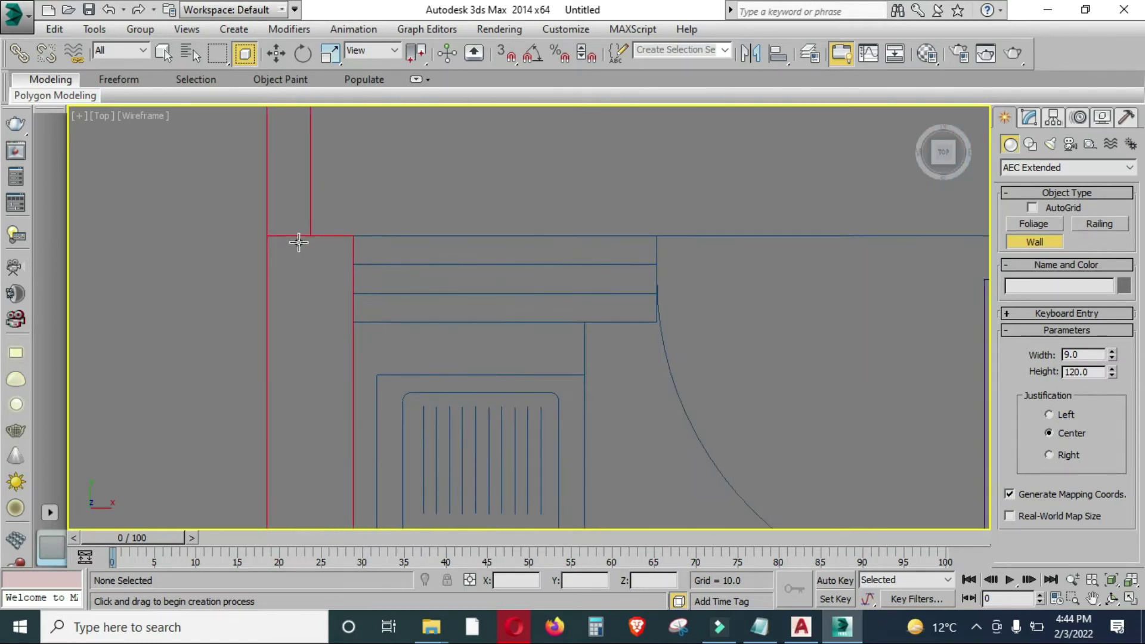
middle_click_drag(305, 239, 403, 242)
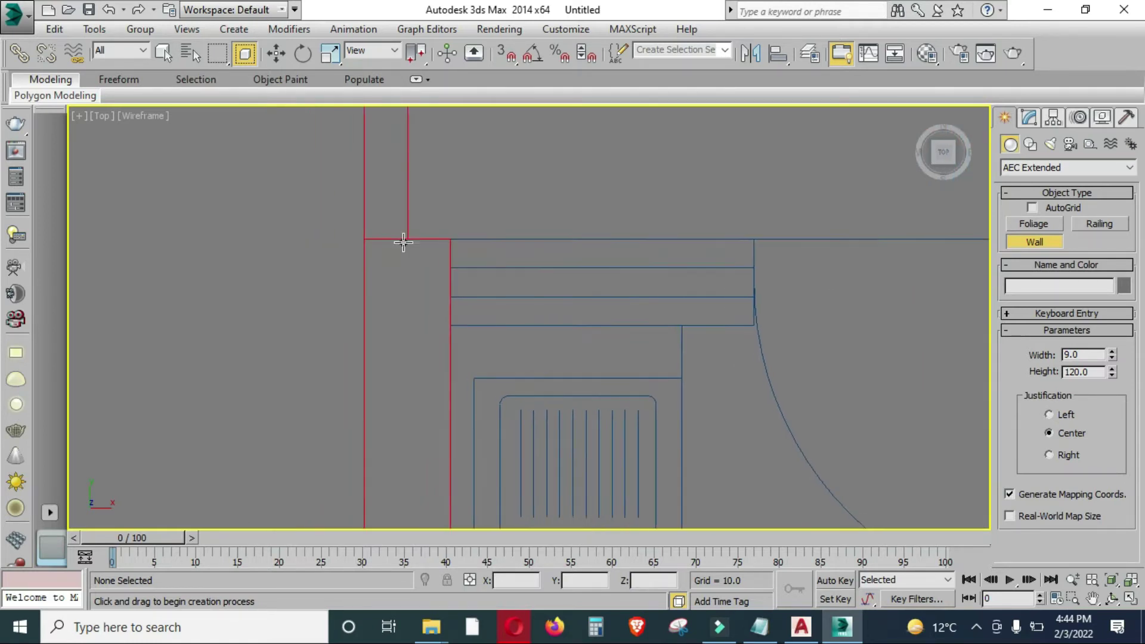
right_click(504, 59)
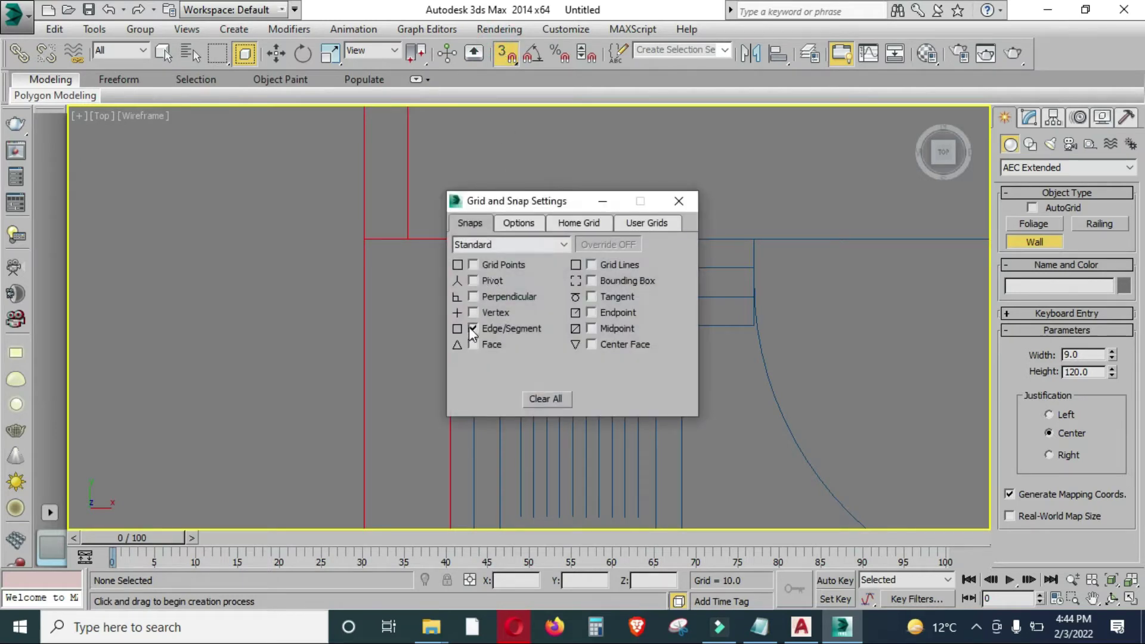
left_click(680, 200)
scroll(402, 240, "up", 2)
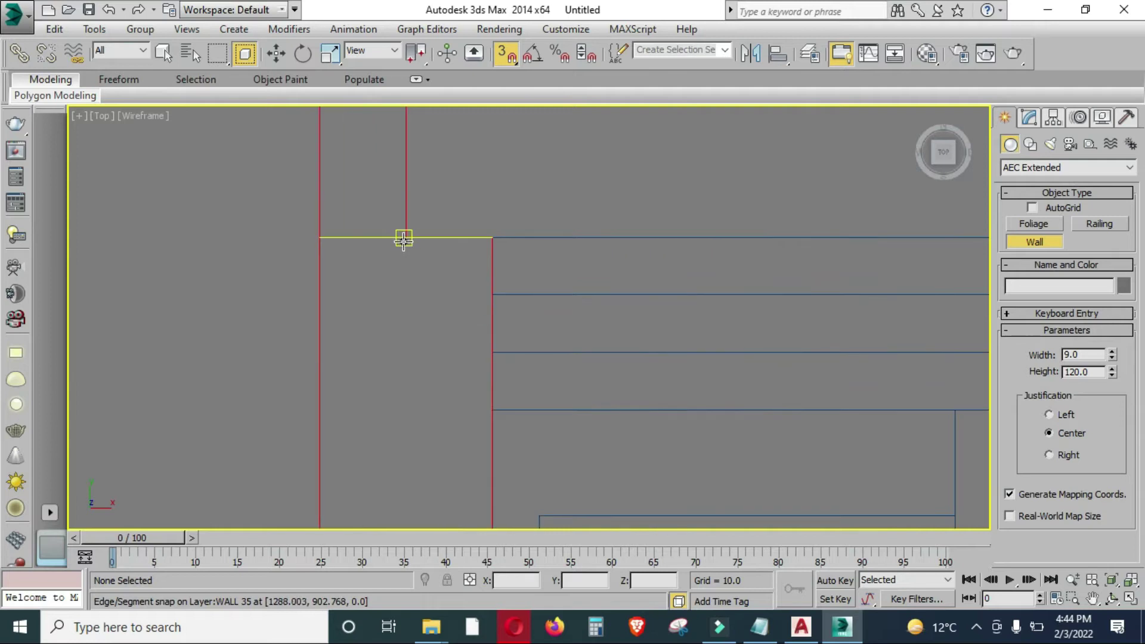
Draw Wall001 from the plan's wall corner to its next snapped corner.
left_click(404, 238)
scroll(414, 184, "down", 3)
scroll(417, 176, "down", 2)
scroll(409, 352, "up", 1)
scroll(409, 352, "up", 2)
scroll(421, 434, "up", 1)
scroll(409, 340, "up", 1)
scroll(421, 337, "up", 1)
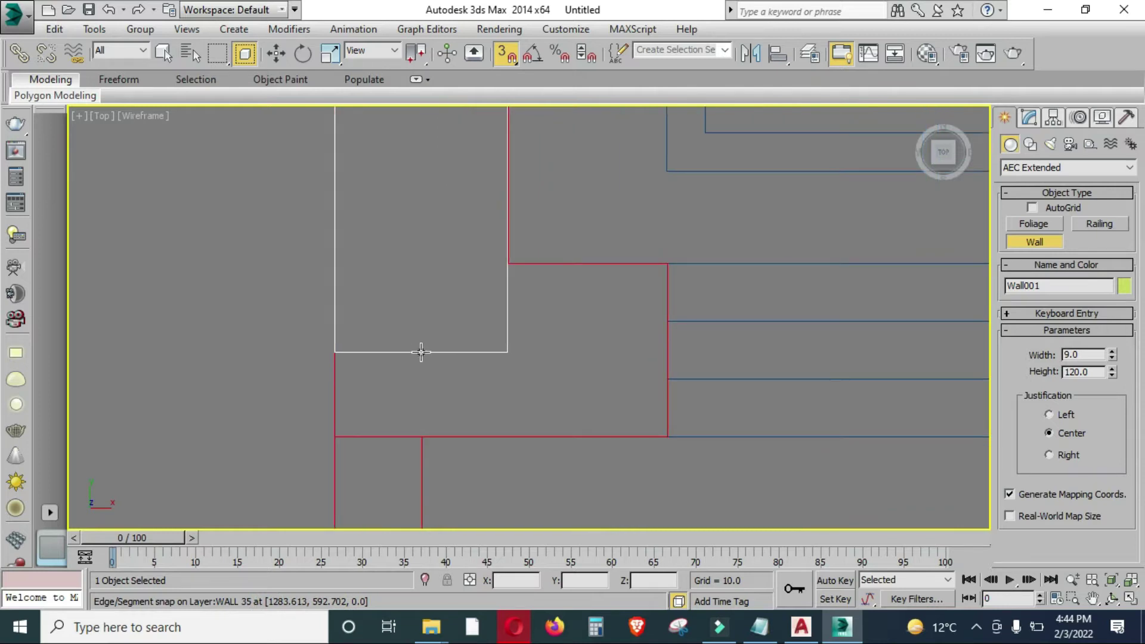
left_click(420, 349)
scroll(422, 352, "down", 2)
scroll(422, 354, "down", 1)
scroll(453, 343, "up", 2)
scroll(519, 358, "up", 1)
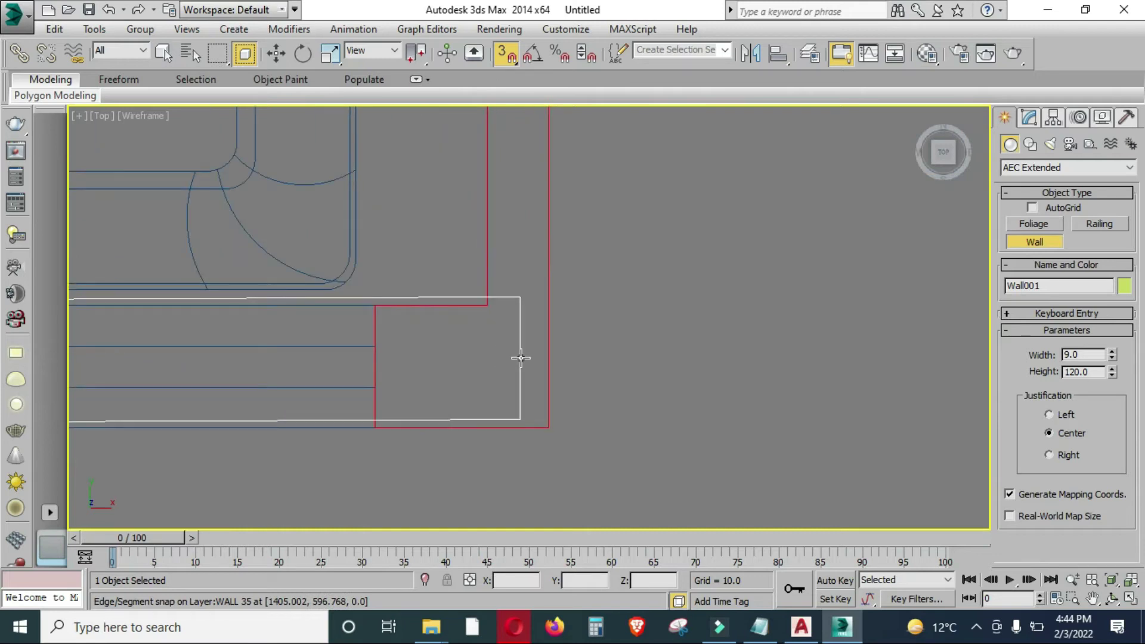
scroll(544, 364, "up", 1)
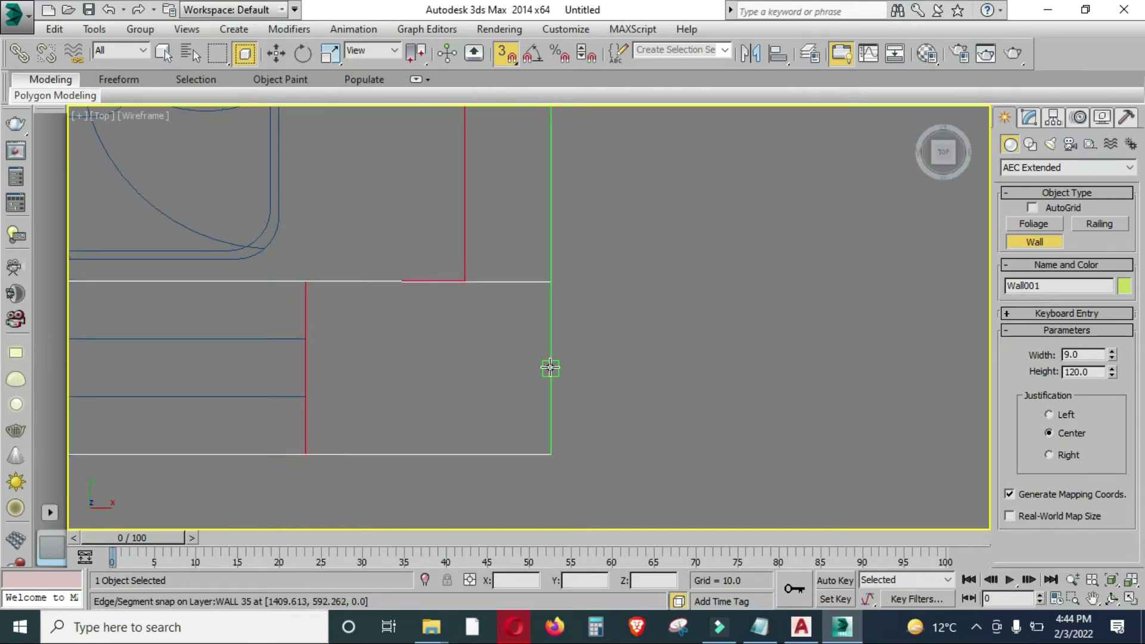
scroll(550, 368, "down", 2)
scroll(537, 352, "down", 3)
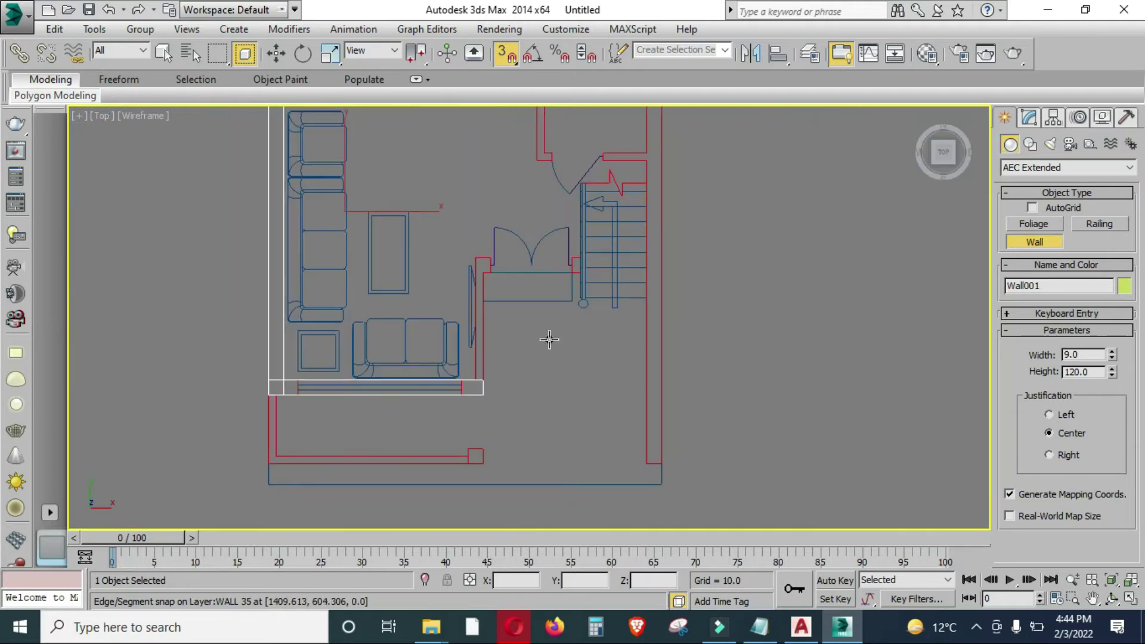
scroll(465, 327, "up", 1)
scroll(465, 298, "up", 1)
scroll(429, 316, "up", 2)
scroll(429, 296, "up", 1)
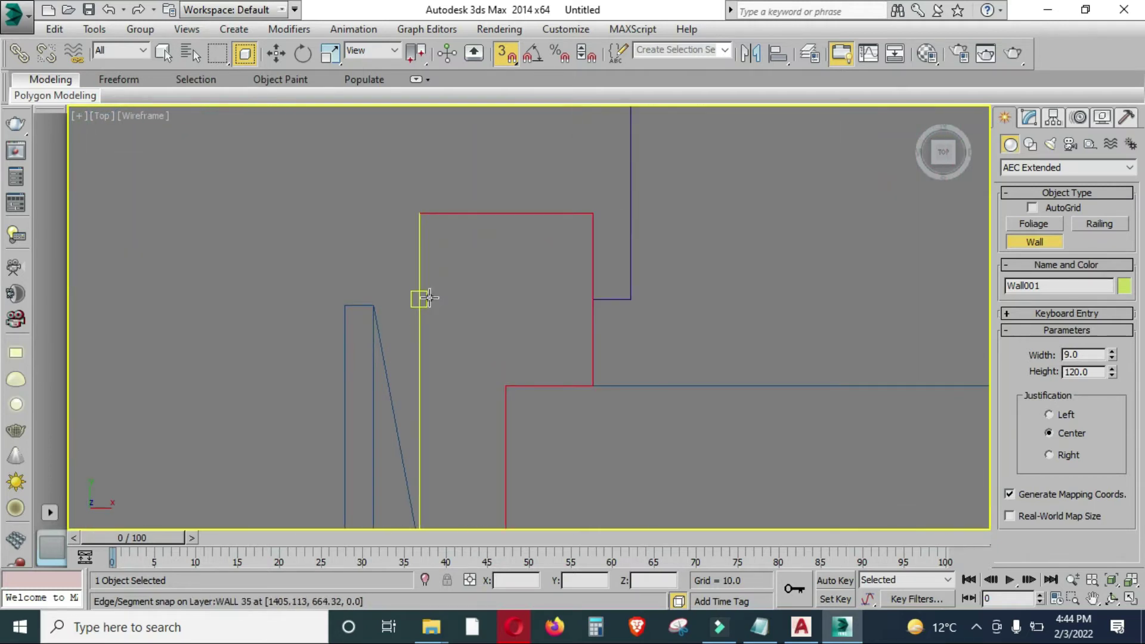
Start Wall002 at a snapped wall edge and pan to its far end.
left_click(420, 293)
scroll(429, 295, "down", 2)
middle_click_drag(763, 313, 667, 310)
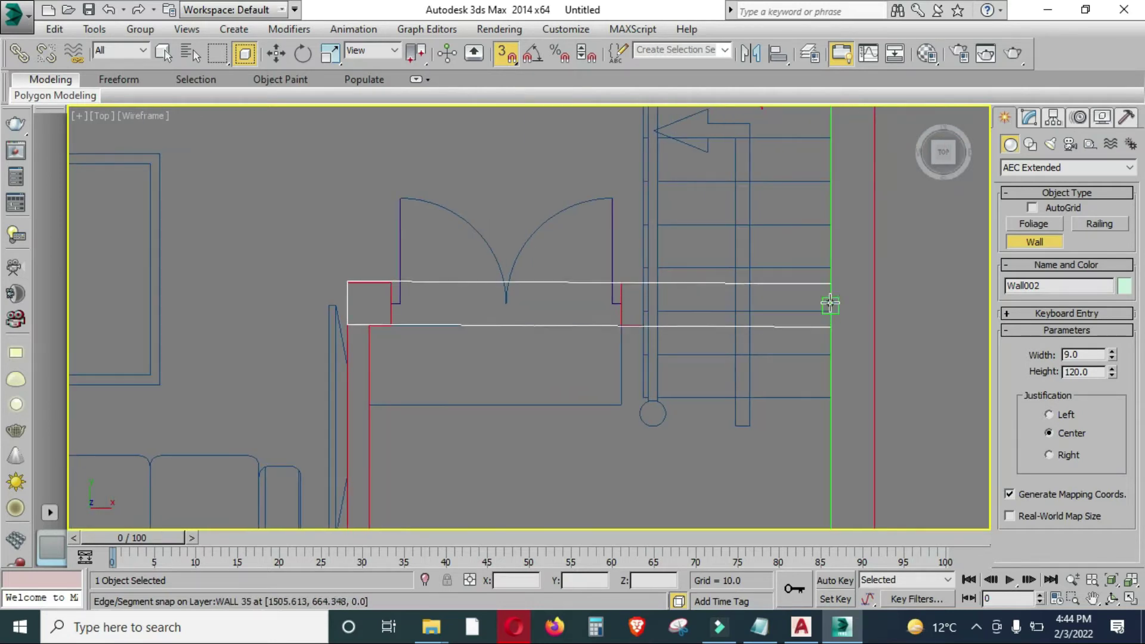
scroll(831, 305, "up", 3)
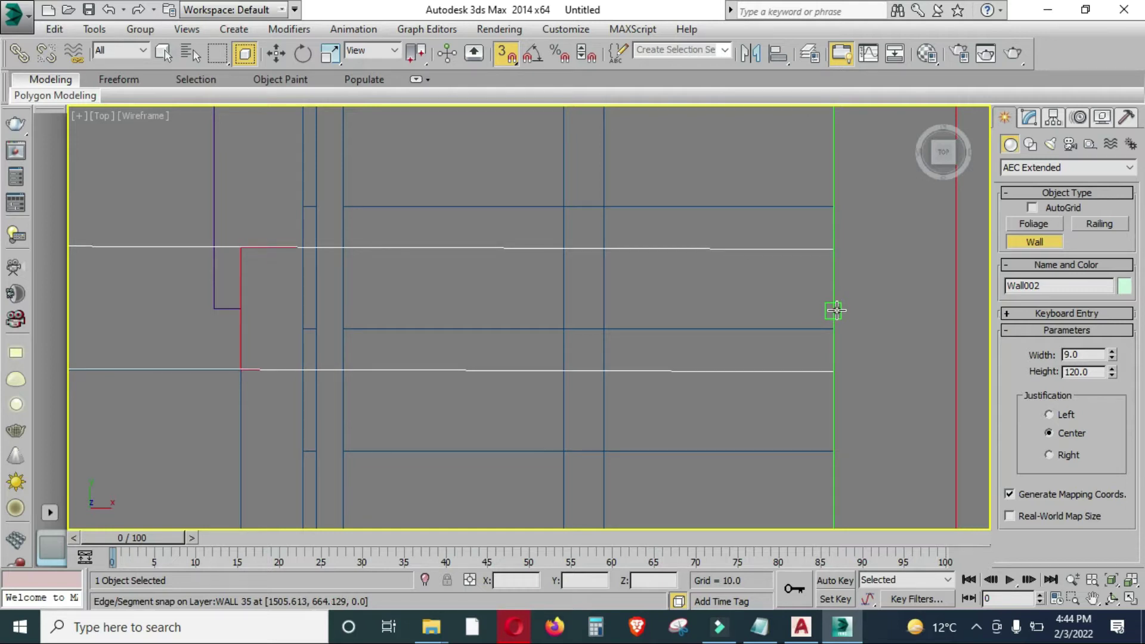
scroll(833, 309, "down", 3)
scroll(799, 309, "down", 3)
scroll(756, 455, "down", 2)
scroll(631, 210, "up", 2)
scroll(583, 378, "up", 2)
scroll(617, 286, "up", 2)
scroll(618, 264, "up", 2)
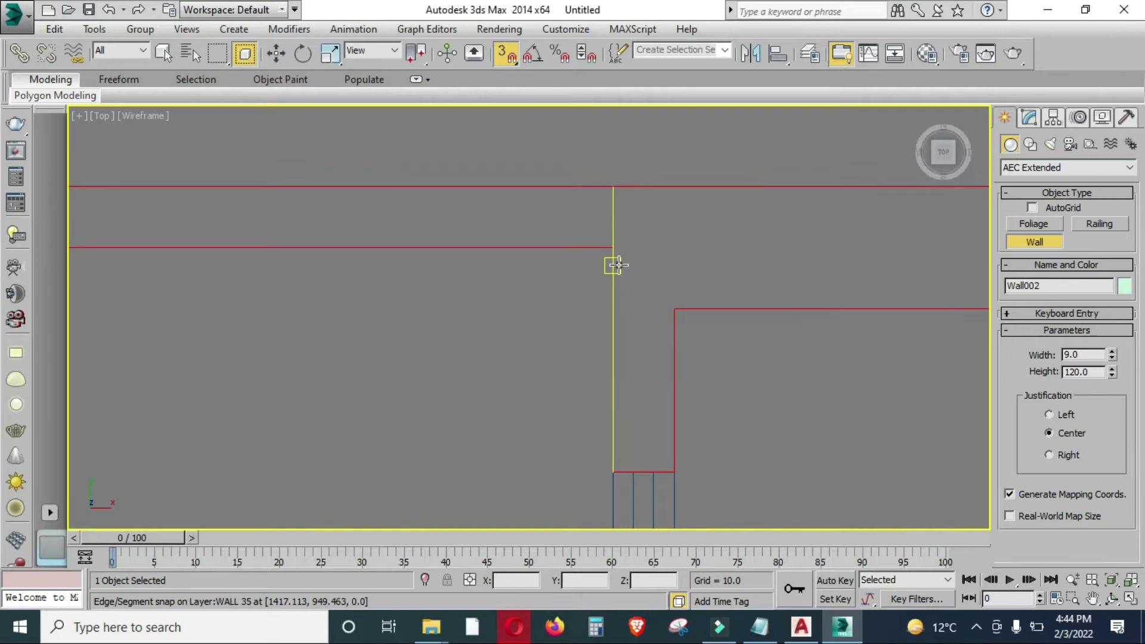
Draw Wall003 from a snapped point, turning vertically at a corner.
left_click(613, 245)
scroll(376, 248, "down", 3)
scroll(779, 271, "up", 1)
scroll(783, 263, "up", 2)
scroll(782, 262, "up", 1)
scroll(784, 263, "up", 1)
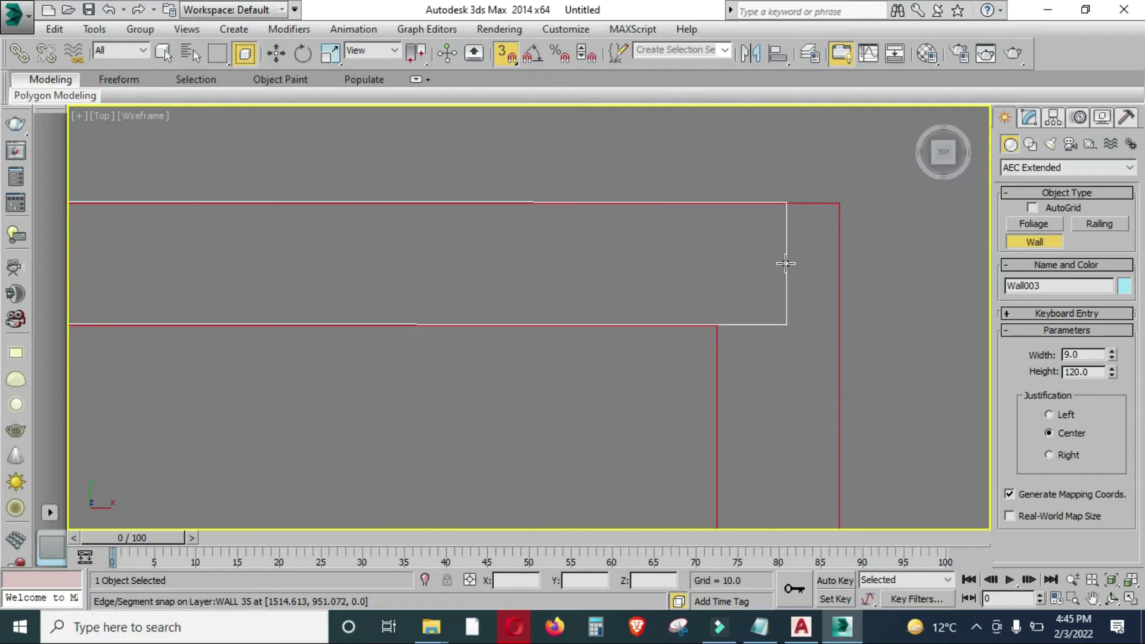
scroll(605, 183, "down", 2)
scroll(638, 187, "down", 2)
scroll(635, 186, "down", 2)
left_click(632, 186)
scroll(629, 358, "up", 4)
scroll(633, 397, "up", 3)
scroll(641, 394, "up", 3)
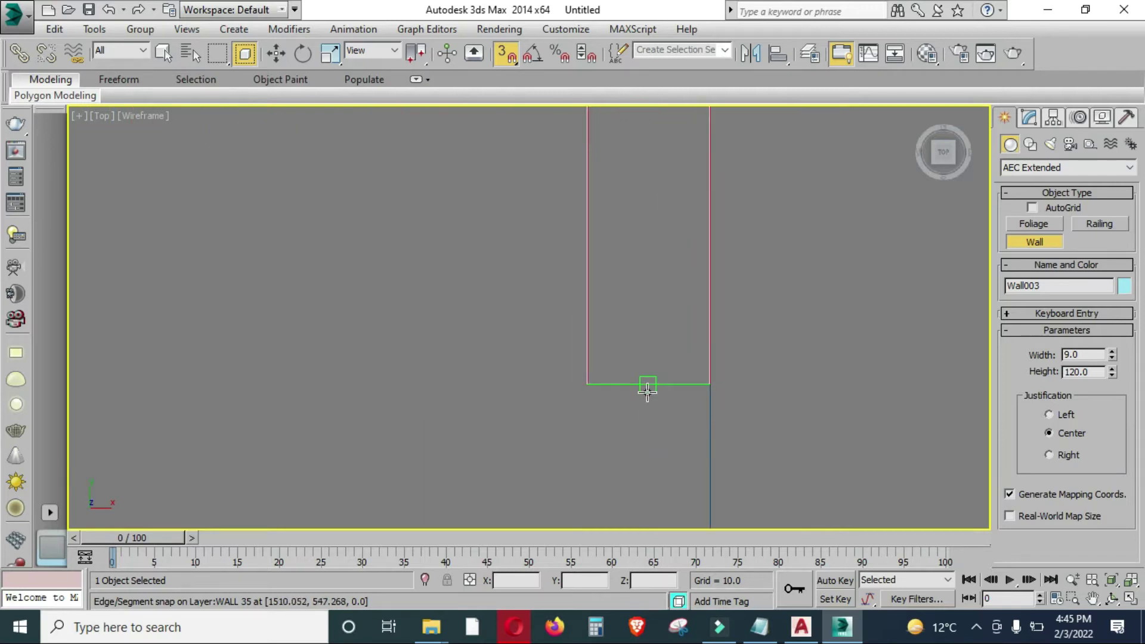
scroll(662, 384, "down", 2)
scroll(656, 378, "down", 2)
scroll(629, 385, "down", 2)
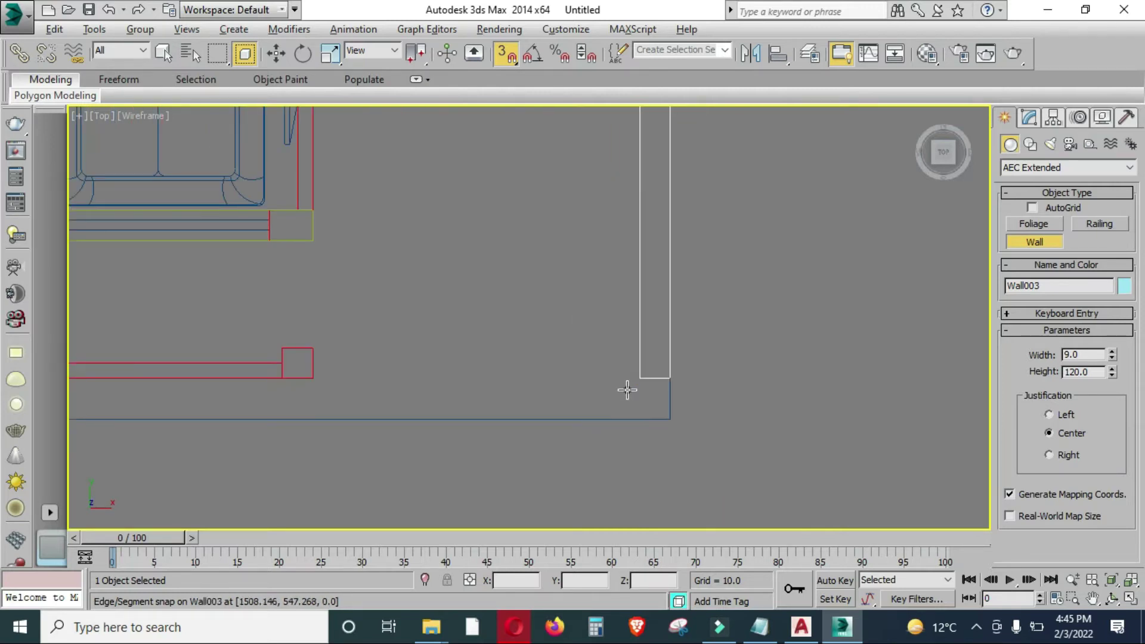
Check the new walls in the enlarged perspective view, then return to the top plan.
key("alt+w")
scroll(740, 452, "down", 1)
key("alt+w")
scroll(626, 369, "down", 2)
scroll(685, 369, "down", 1)
scroll(656, 304, "up", 2)
scroll(656, 304, "up", 2)
key("alt+w")
scroll(393, 238, "up", 1)
key("alt+w")
scroll(596, 333, "up", 2)
scroll(596, 334, "up", 1)
scroll(555, 307, "up", 1)
scroll(529, 238, "down", 3)
scroll(425, 288, "up", 3)
scroll(425, 288, "up", 2)
scroll(452, 307, "up", 1)
scroll(463, 319, "up", 1)
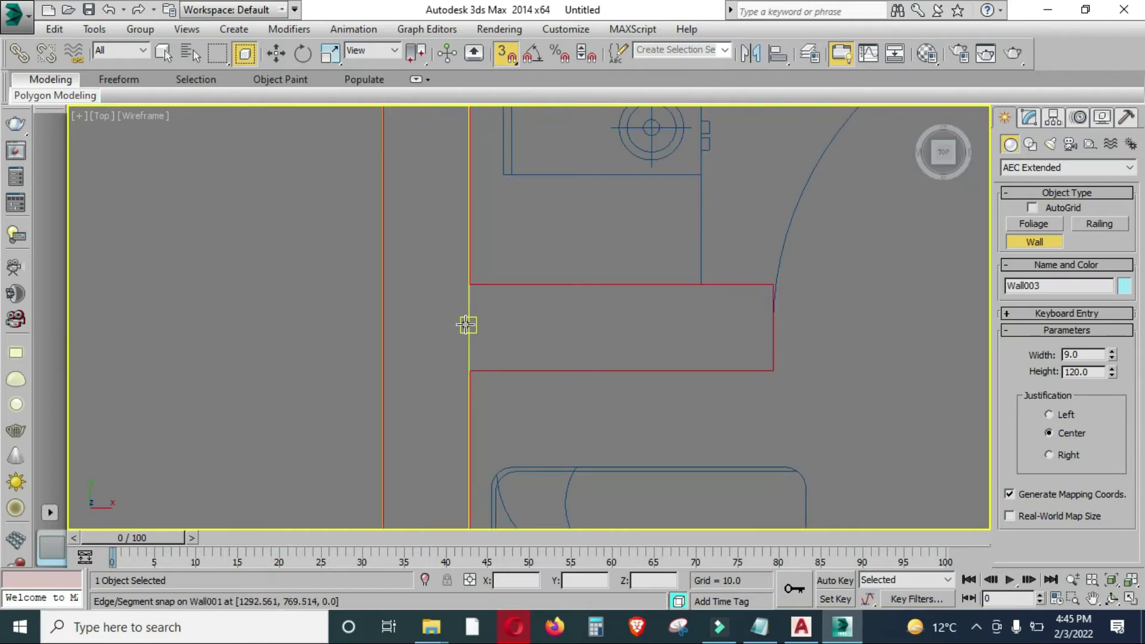
Start Wall004 at the snapped wall edge.
left_click(468, 325)
scroll(417, 310, "down", 3)
scroll(692, 301, "up", 2)
scroll(684, 302, "up", 1)
scroll(692, 298, "up", 2)
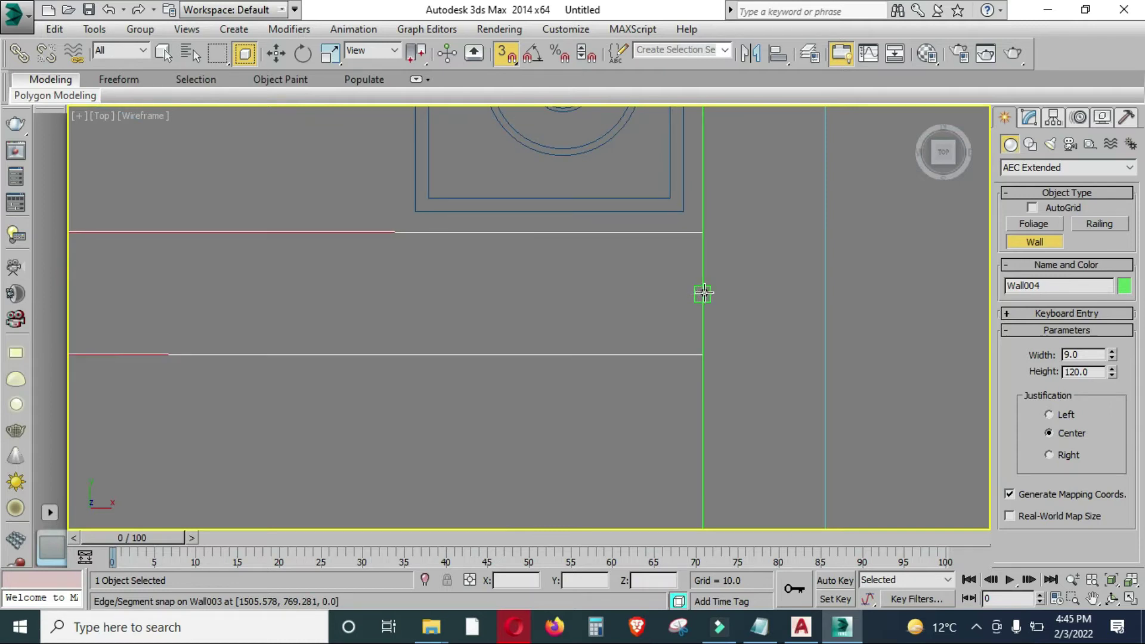
scroll(715, 280, "down", 3)
scroll(715, 281, "down", 3)
Orbit the perspective view to inspect the walls, then zoom into the top plan.
key("alt+w")
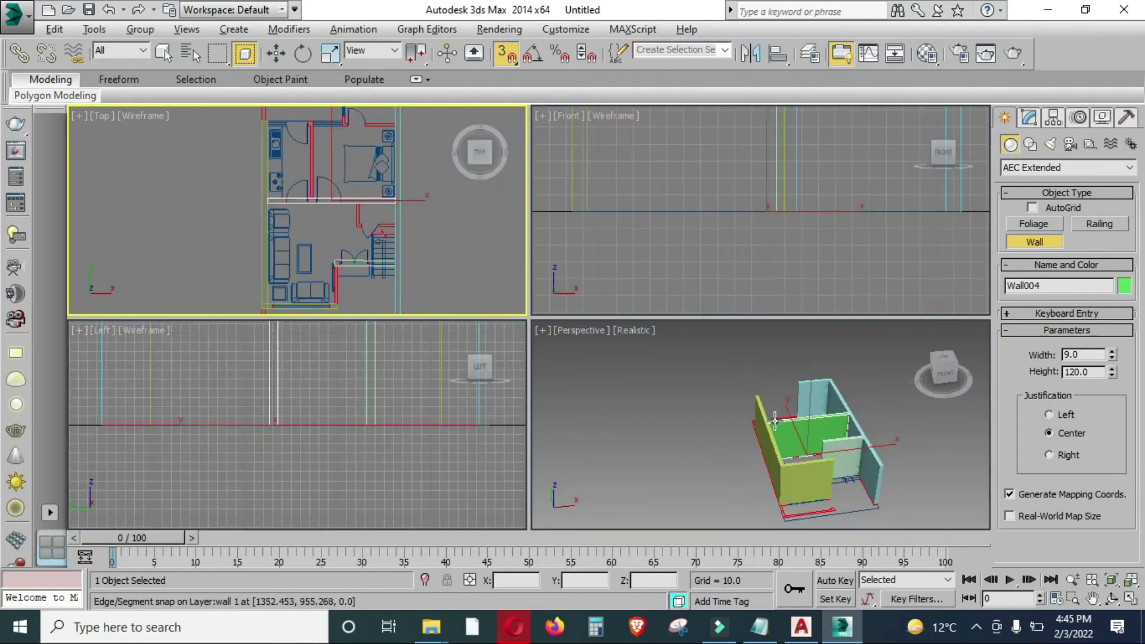
key("alt+w")
middle_click_drag(893, 419, 845, 467, "alt")
key("alt+w")
middle_click(519, 255)
key("alt+w")
scroll(620, 277, "down", 3)
scroll(621, 276, "up", 2)
scroll(621, 284, "up", 2)
scroll(620, 312, "up", 2)
scroll(462, 318, "up", 3)
scroll(342, 280, "up", 2)
scroll(284, 285, "up", 3)
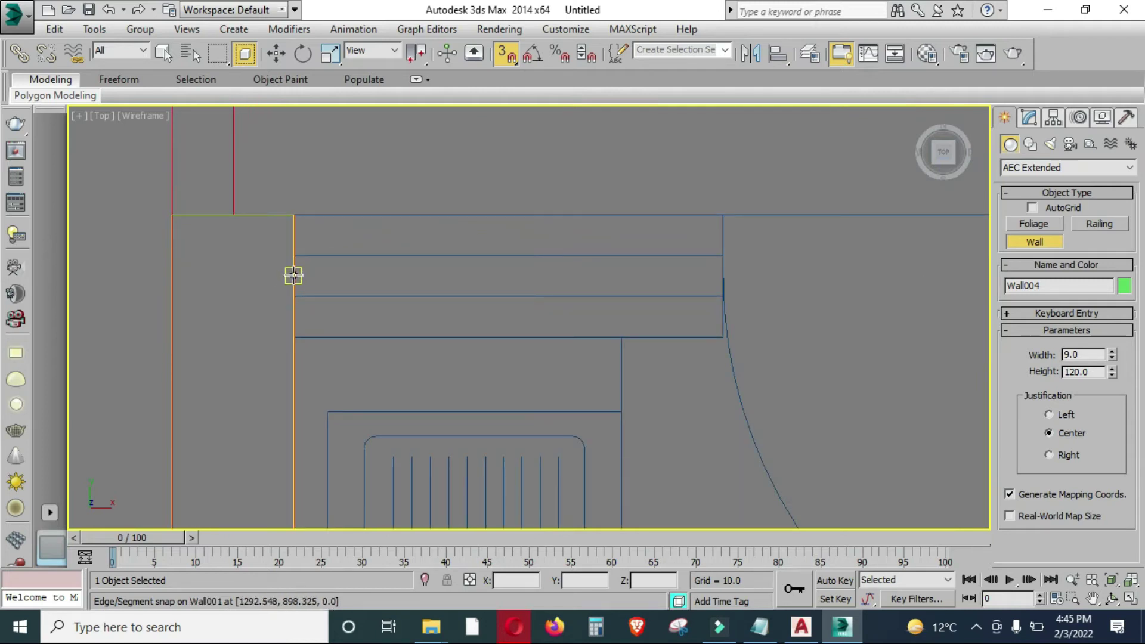
Draw Wall005 along the kitchen's top edge from a snapped wall edge.
left_click(293, 274)
key("i")
key("i")
key("i")
scroll(613, 252, "up", 2)
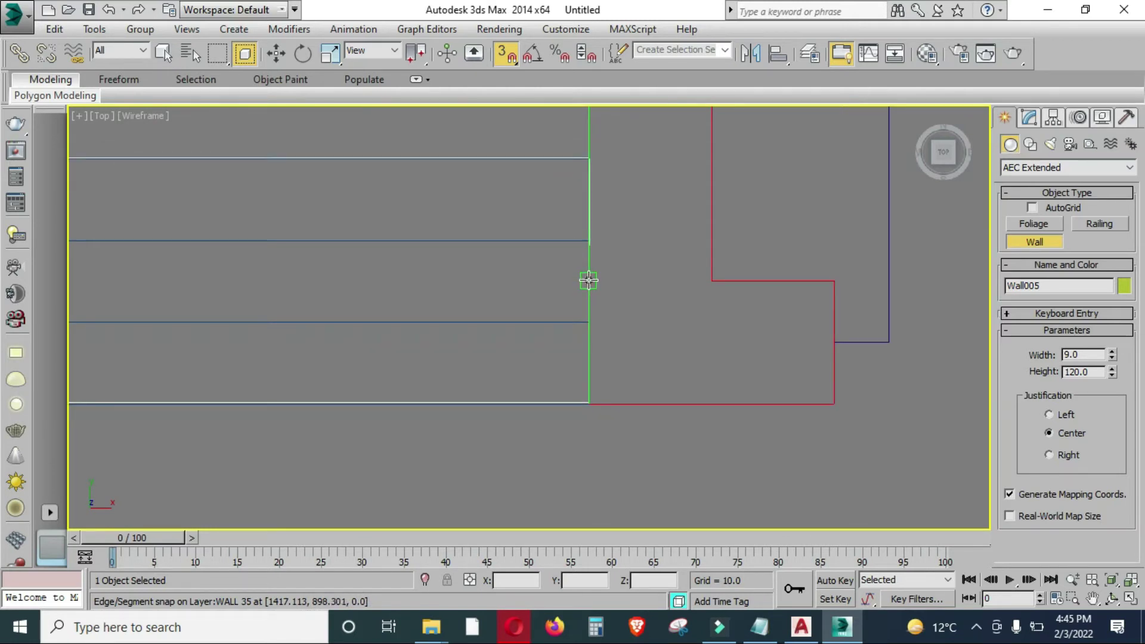
scroll(594, 268, "down", 5)
scroll(588, 314, "down", 3)
middle_click_drag(588, 314, 567, 257)
Orbit the perspective to verify the walls, end wall drawing, and deselect everything.
key("alt+w")
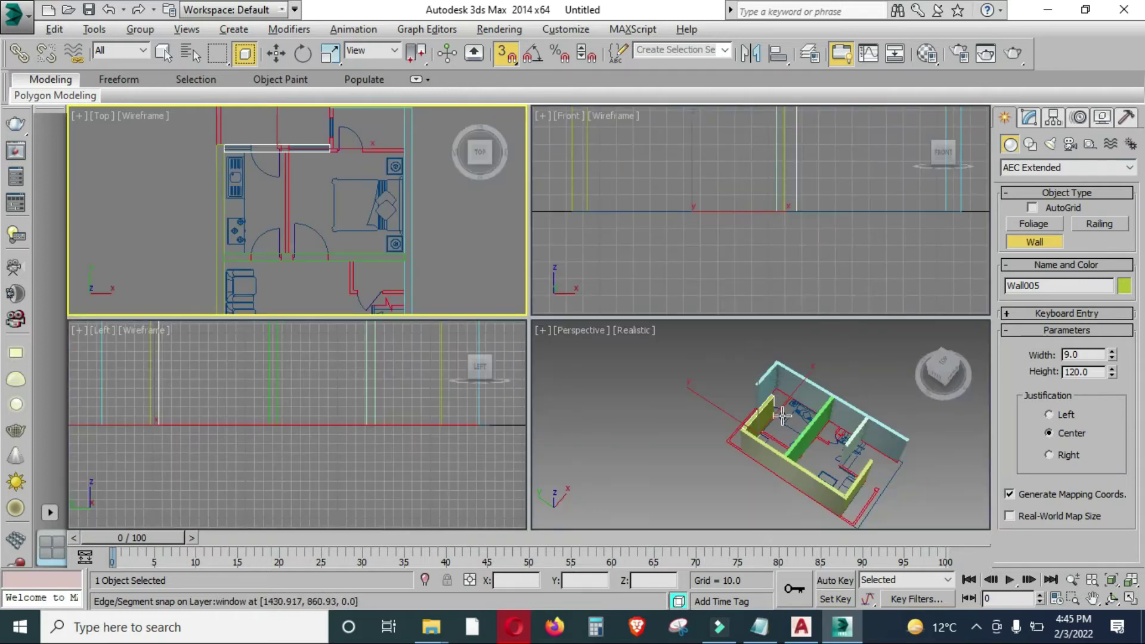
key("alt+w")
mouse_move(800, 358)
middle_mouse_down("alt")
mouse_move(660, 335)
mouse_move(632, 357)
mouse_move(602, 357)
middle_mouse_up("alt")
key("alt+w")
key("alt+w")
mouse_move(583, 248)
middle_mouse_down()
mouse_move(620, 268)
mouse_move(614, 242)
middle_mouse_up()
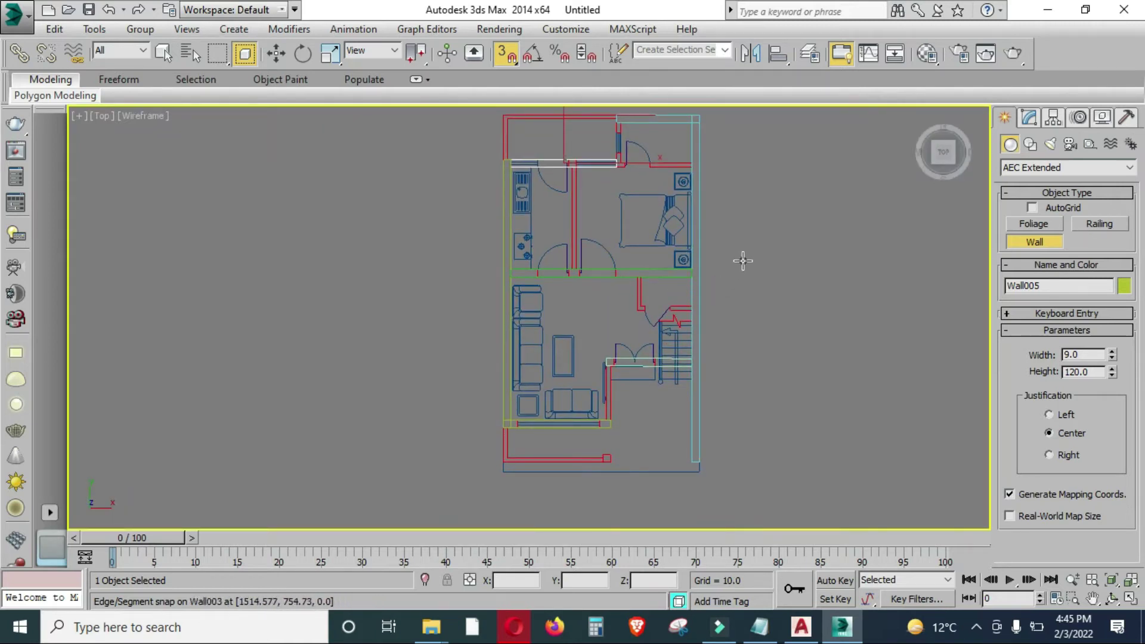
scroll(742, 261, "up", 3)
scroll(602, 309, "up", 2)
scroll(603, 310, "up", 2)
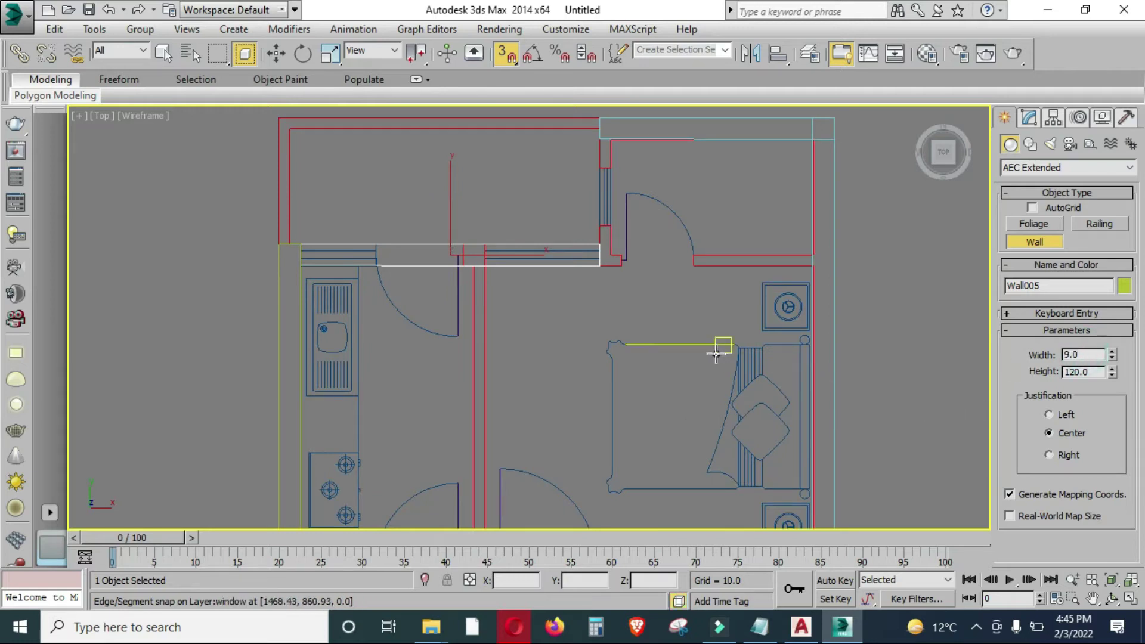
key("w")
left_click(502, 180)
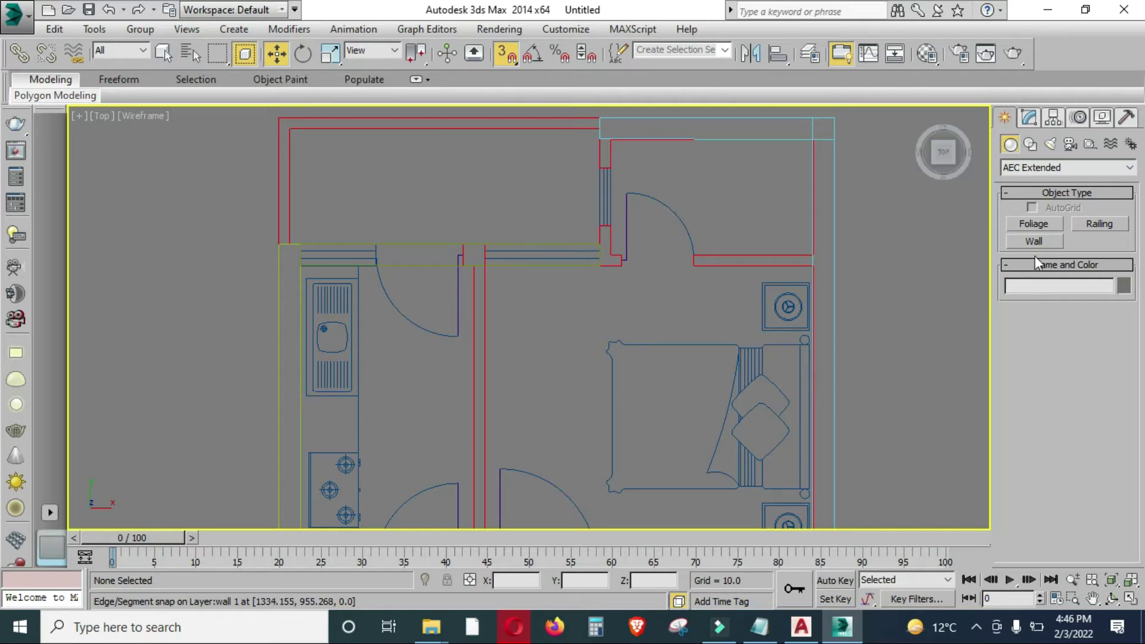
Resume wall drawing at 4.5 width, start a wall at a snapped corner, then cancel it.
left_click(1024, 241)
type("4.5")
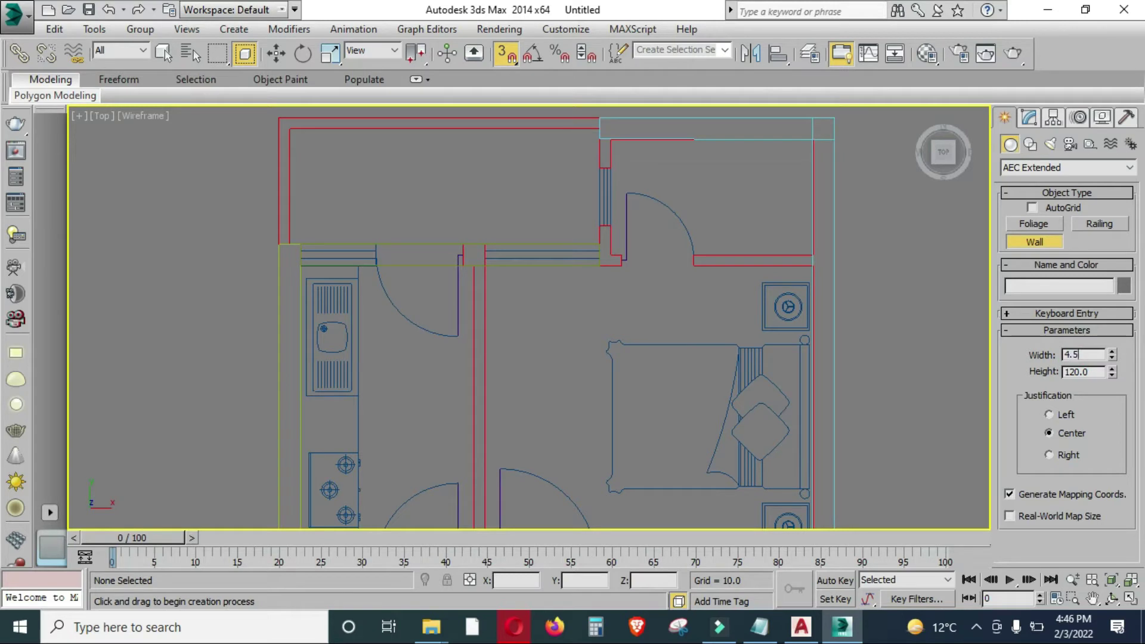
key("Return")
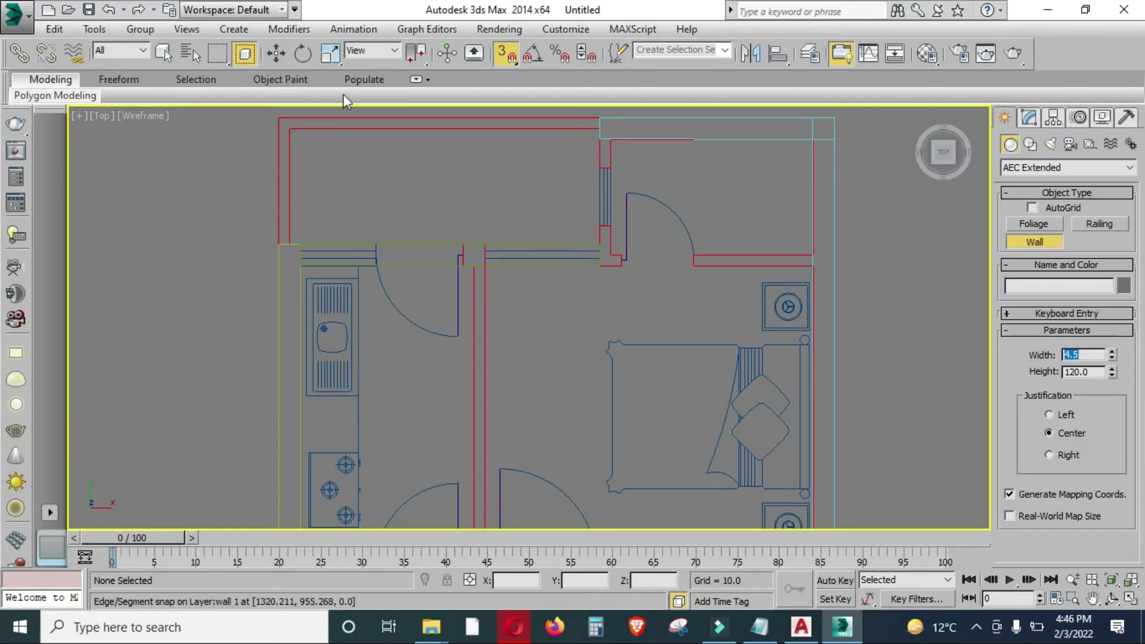
scroll(498, 262, "up", 1)
scroll(338, 222, "up", 2)
scroll(312, 383, "up", 2)
scroll(273, 379, "up", 2)
scroll(262, 358, "up", 1)
scroll(259, 351, "up", 1)
left_click(261, 350)
scroll(245, 381, "down", 2)
scroll(263, 286, "down", 2)
scroll(236, 284, "up", 3)
scroll(235, 284, "up", 1)
right_click(235, 268)
Start a 4.5-wide wall at the wall edge above the window.
scroll(320, 184, "down", 3)
scroll(417, 191, "up", 1)
scroll(514, 191, "up", 2)
scroll(503, 197, "up", 1)
scroll(498, 225, "up", 2)
scroll(479, 189, "up", 2)
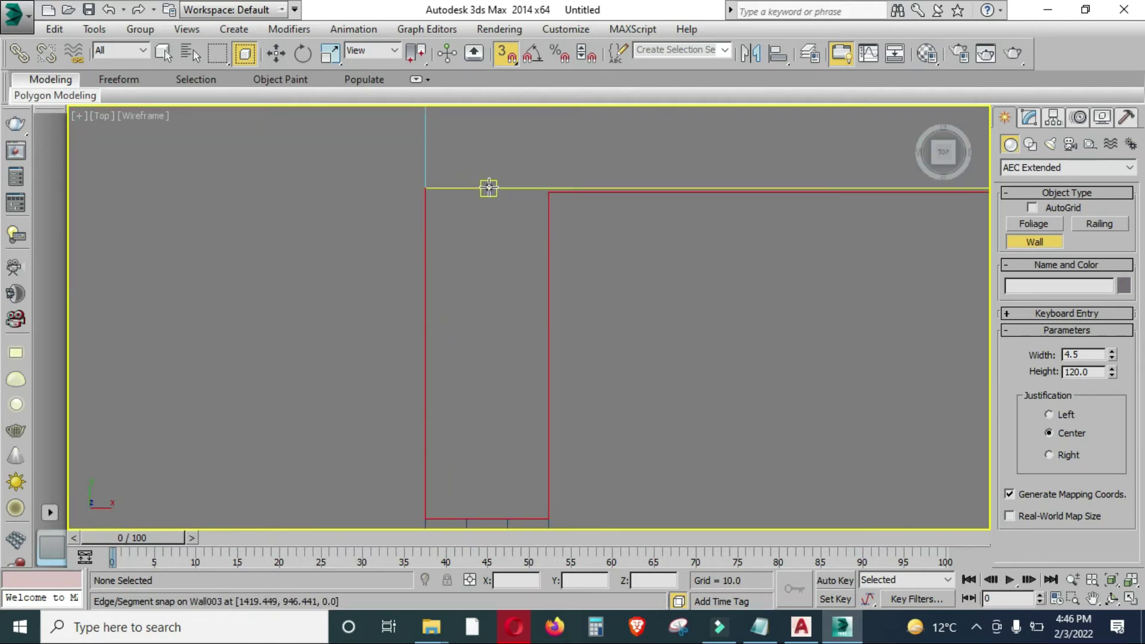
left_click(488, 187)
scroll(481, 149, "down", 3)
scroll(485, 319, "up", 1)
scroll(469, 354, "up", 2)
scroll(470, 355, "up", 2)
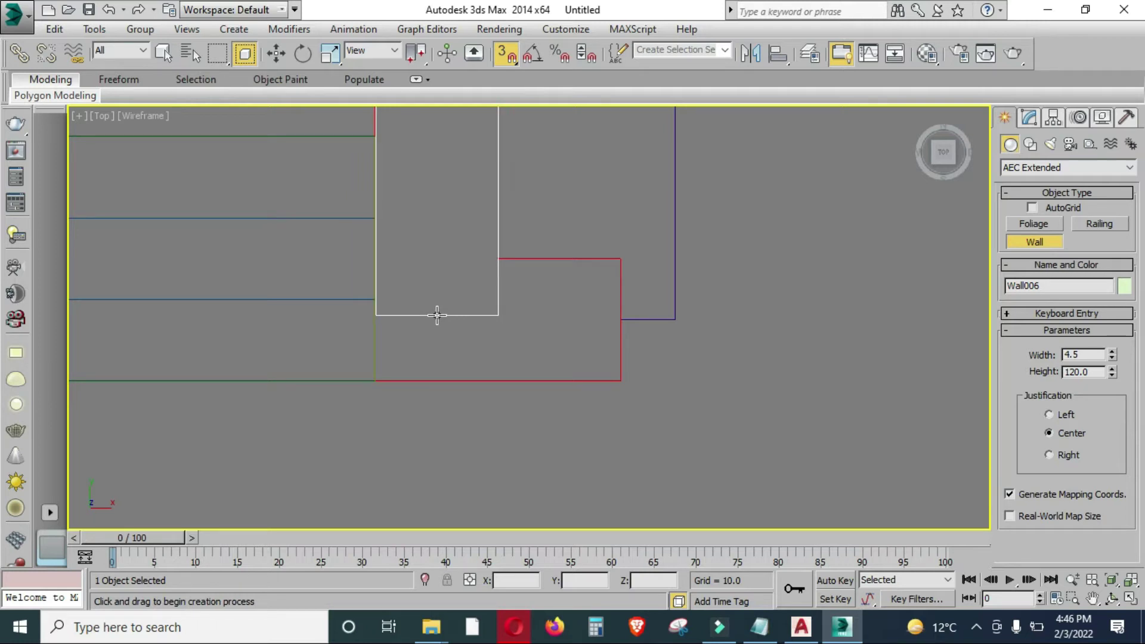
scroll(334, 313, "down", 2)
scroll(918, 292, "up", 4)
scroll(956, 341, "up", 2)
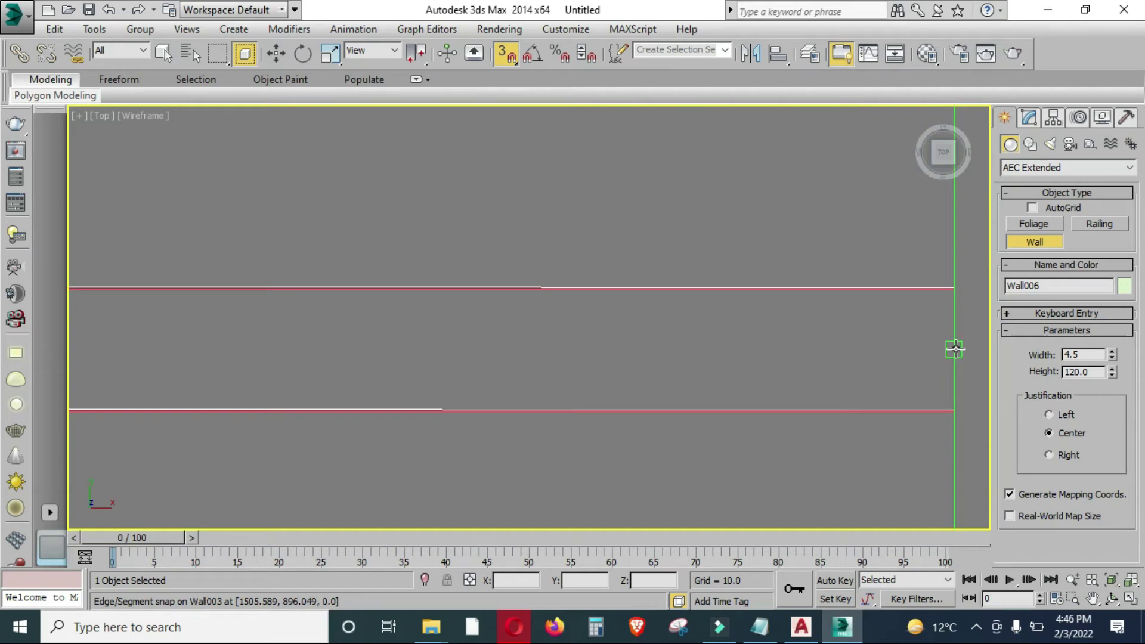
scroll(955, 347, "down", 3)
scroll(649, 296, "down", 3)
scroll(685, 280, "up", 1)
scroll(536, 217, "up", 1)
scroll(478, 179, "up", 3)
scroll(493, 238, "up", 2)
scroll(504, 241, "up", 3)
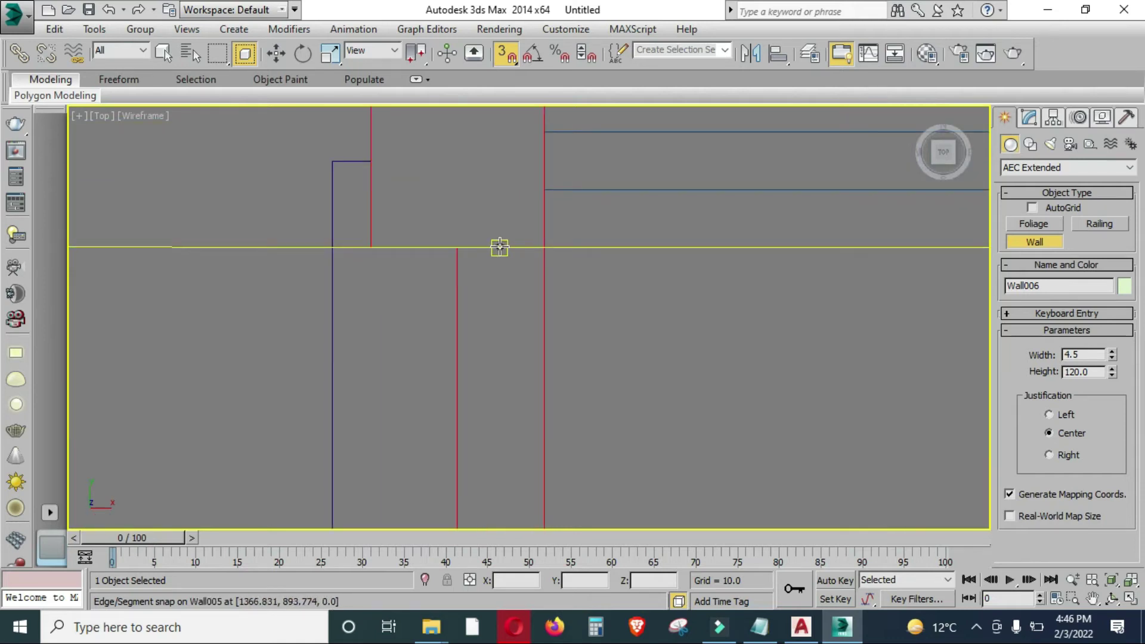
Place the wall's next point at the snapped junction and end that wall.
left_click(500, 246)
right_click(523, 158)
scroll(524, 158, "down", 3)
scroll(523, 250, "up", 3)
scroll(524, 262, "up", 2)
scroll(527, 179, "up", 2)
scroll(531, 245, "up", 2)
scroll(531, 245, "up", 3)
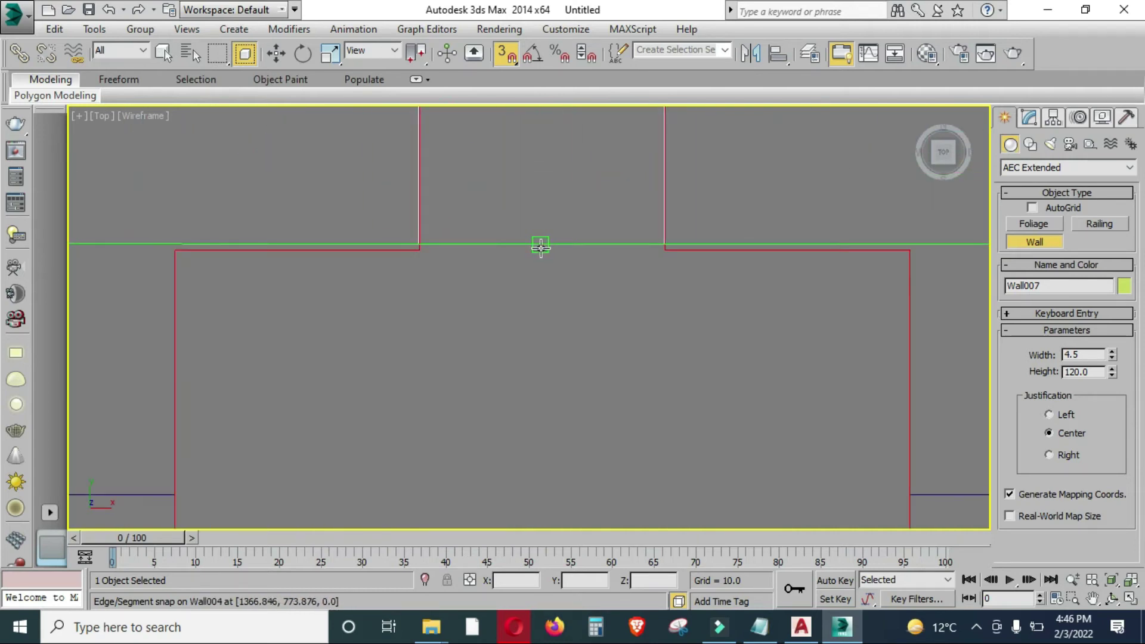
scroll(540, 247, "down", 3)
scroll(556, 185, "down", 2)
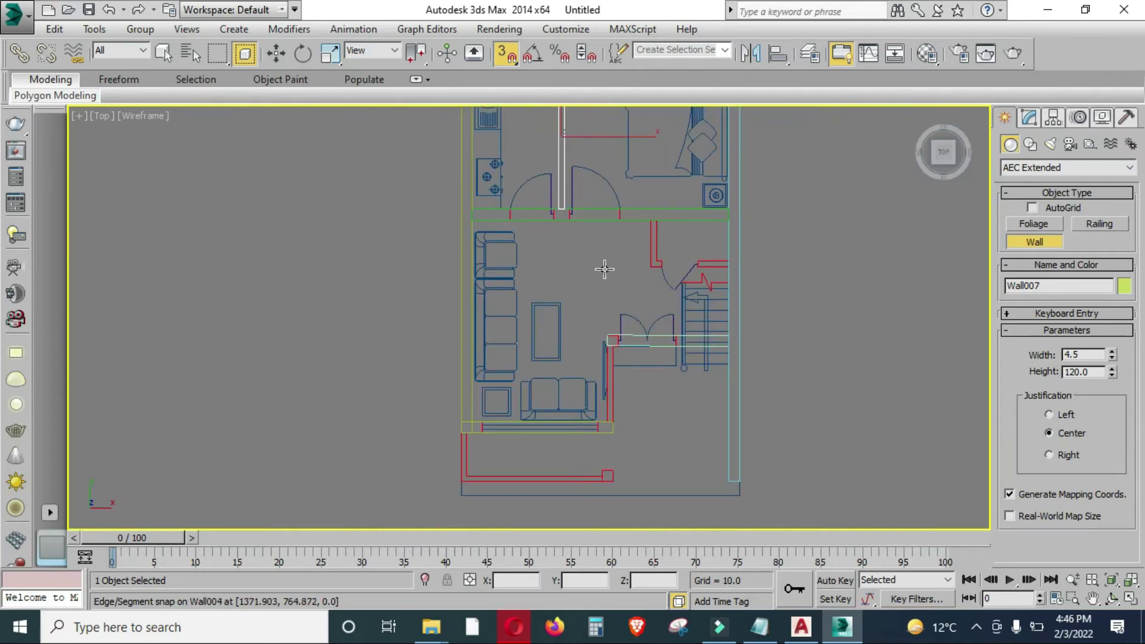
scroll(583, 281, "up", 3)
scroll(606, 258, "up", 2)
scroll(606, 254, "up", 2)
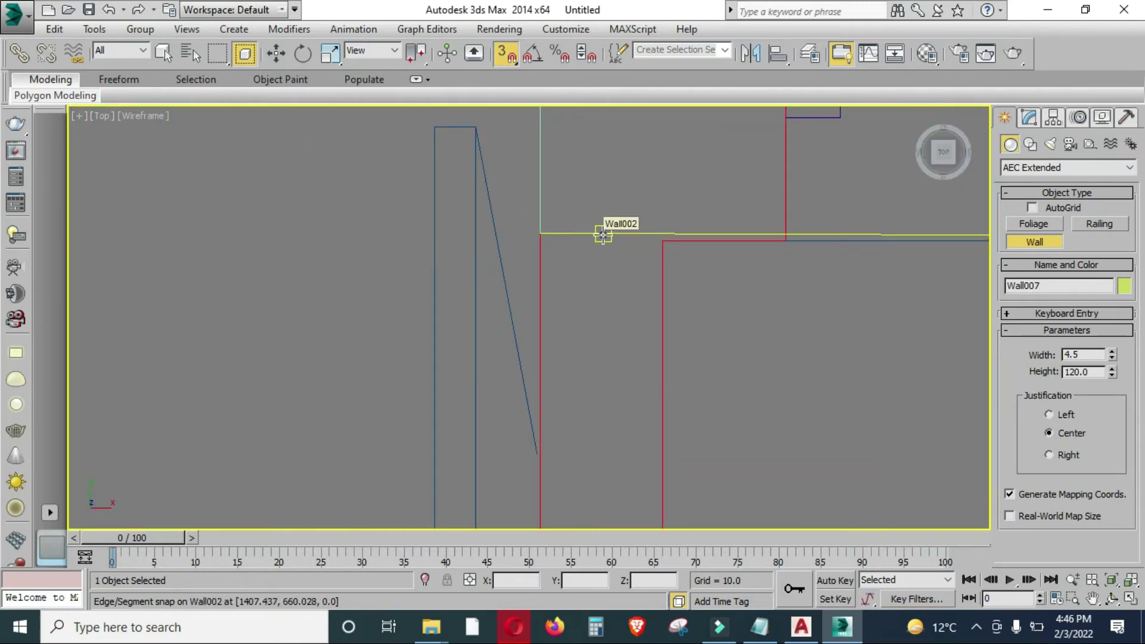
Draw Wall008 from the Wall002 edge to its end on the floor-plan line.
left_click(603, 234)
scroll(594, 149, "down", 3)
scroll(599, 311, "up", 2)
scroll(599, 309, "up", 2)
scroll(599, 309, "up", 2)
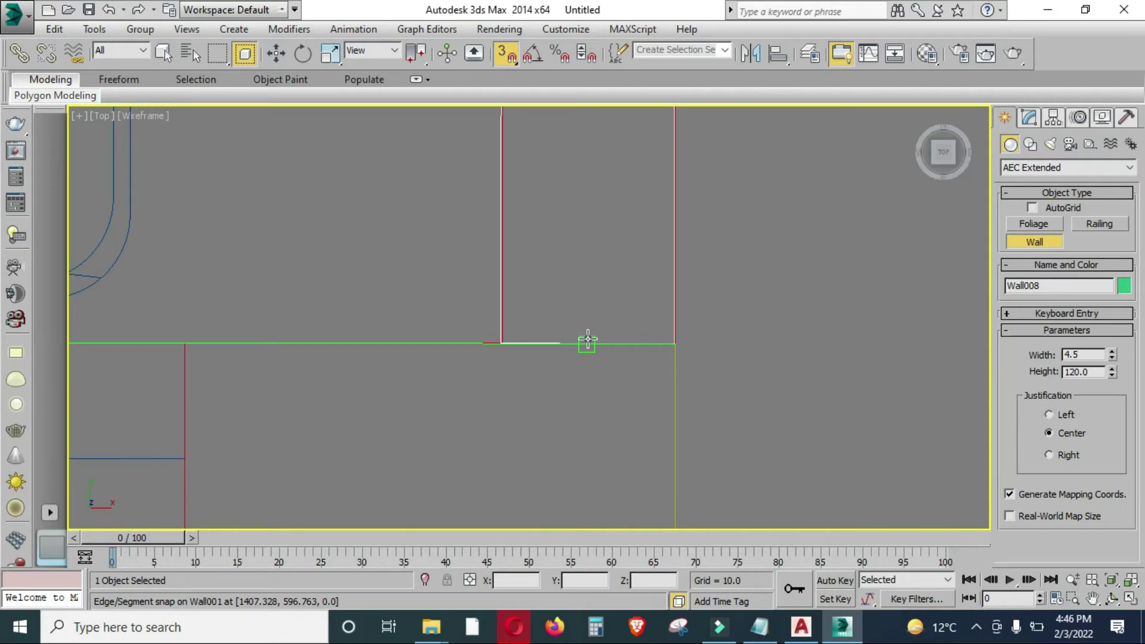
left_click(588, 341)
scroll(589, 338, "down", 3)
scroll(608, 289, "down", 2)
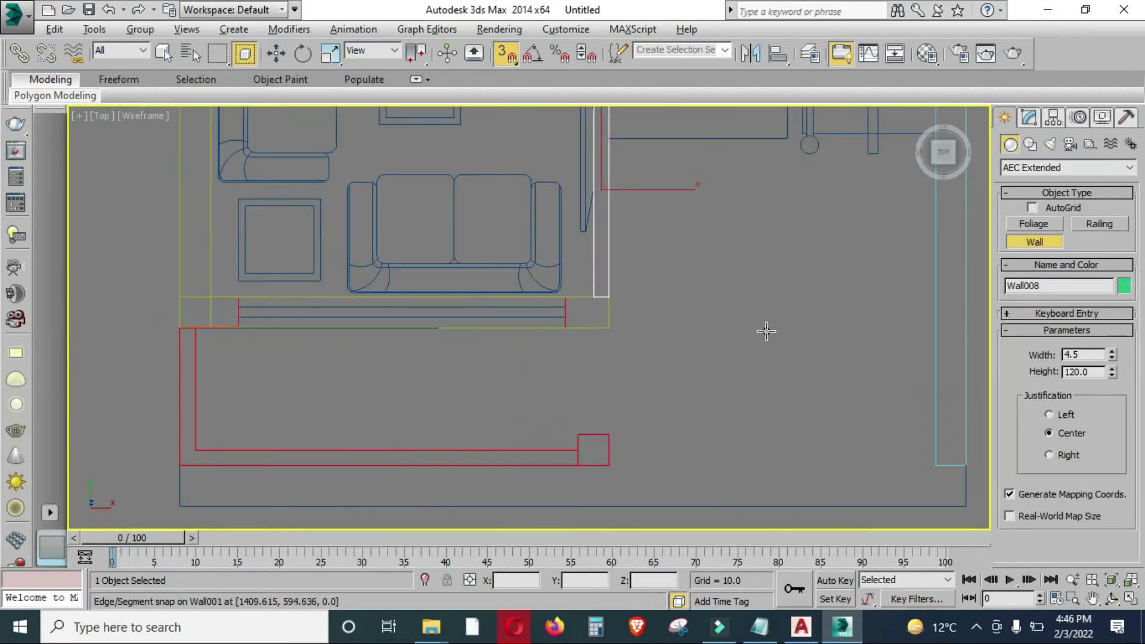
key("alt+w")
right_click(830, 383)
Maximize the Perspective viewport and orbit to view the walls in 3D.
key("alt+w")
mouse_move(735, 391)
middle_mouse_down("alt")
mouse_move(723, 442)
mouse_move(663, 471)
mouse_move(825, 435)
mouse_move(752, 421)
mouse_move(760, 453)
middle_mouse_up("alt")
middle_click_drag(801, 421, 728, 404)
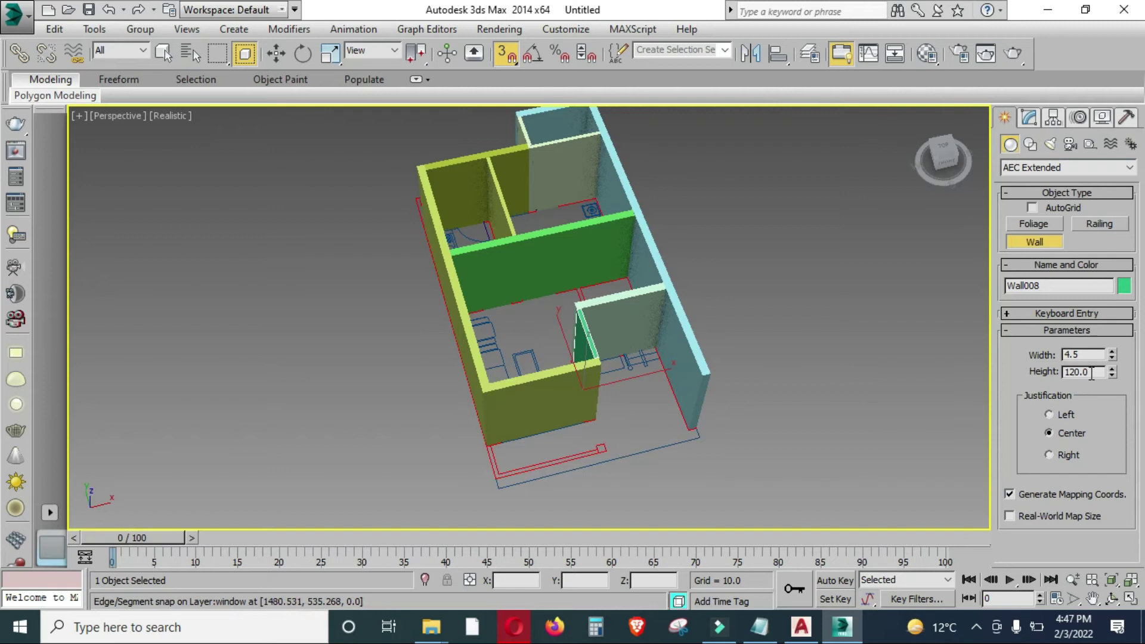
Set the wall height to 84, then restart the Wall tool with height 84.
type("8")
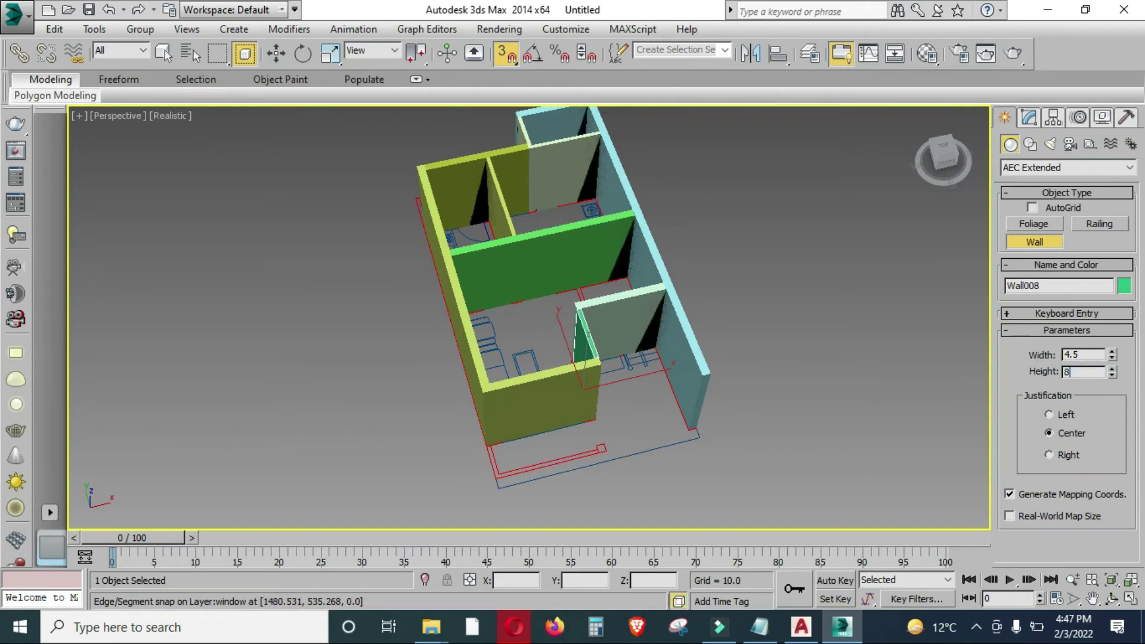
type("4")
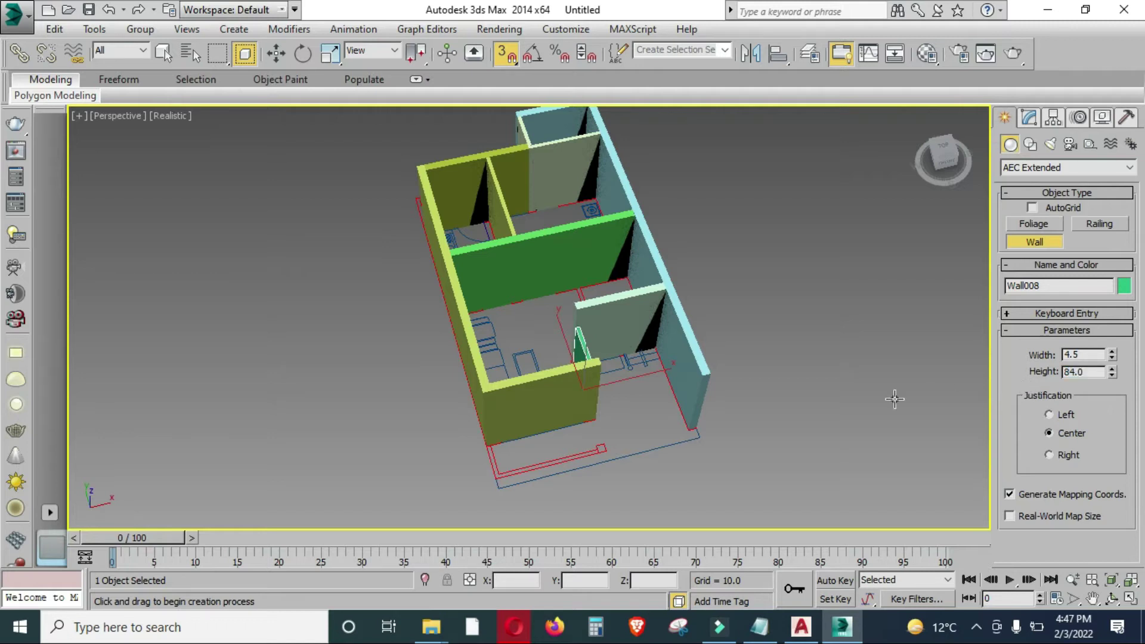
left_click(276, 53)
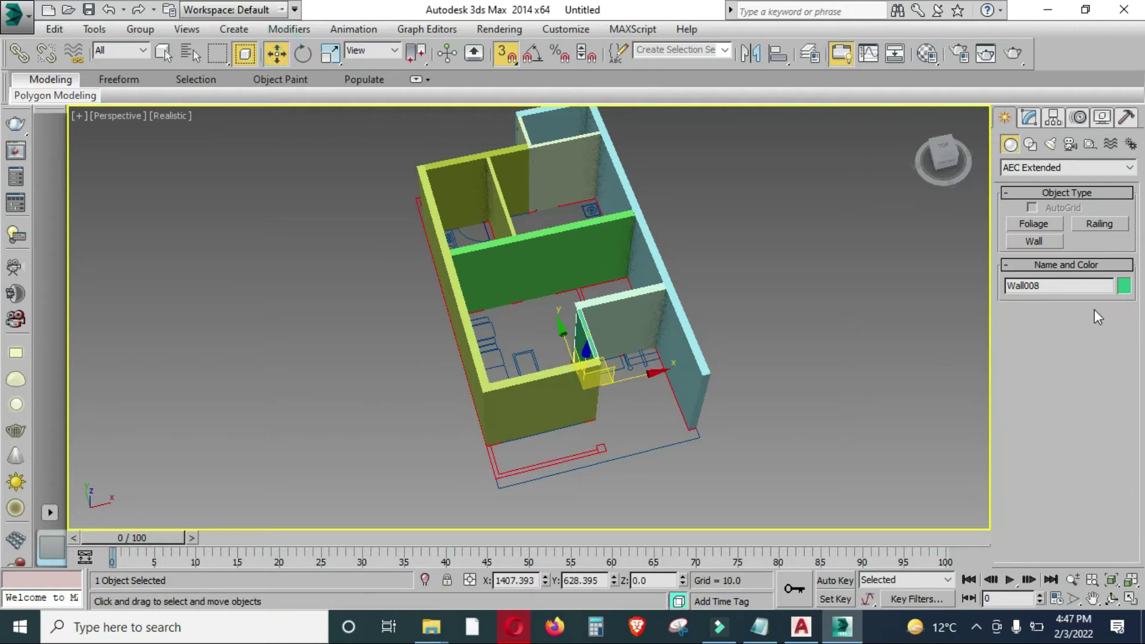
left_click(1035, 241)
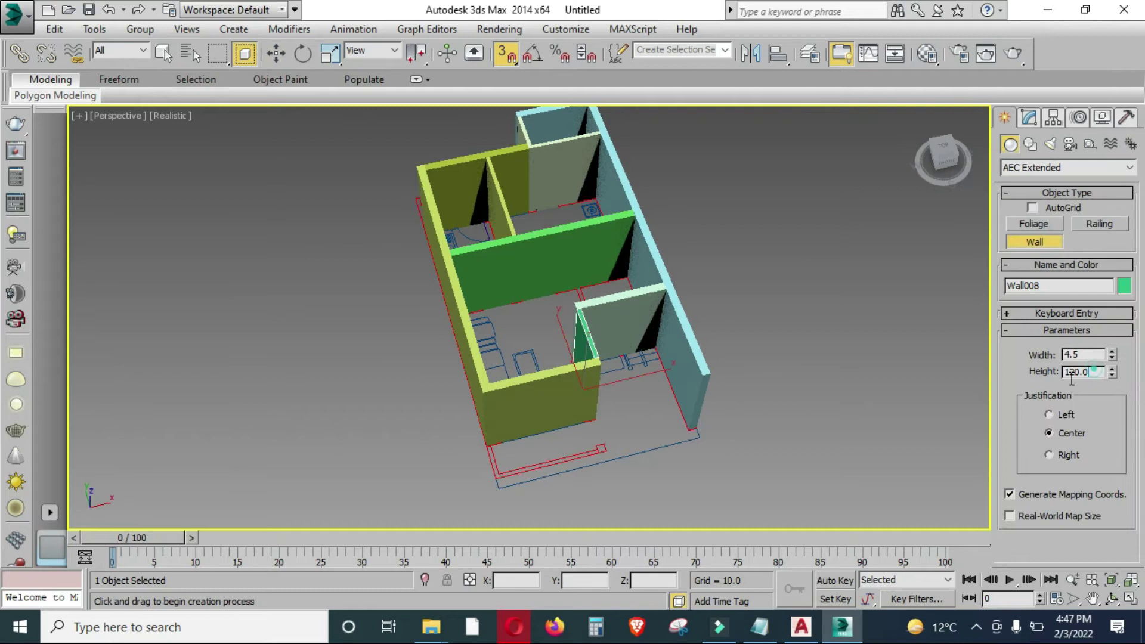
type("84")
key("Return")
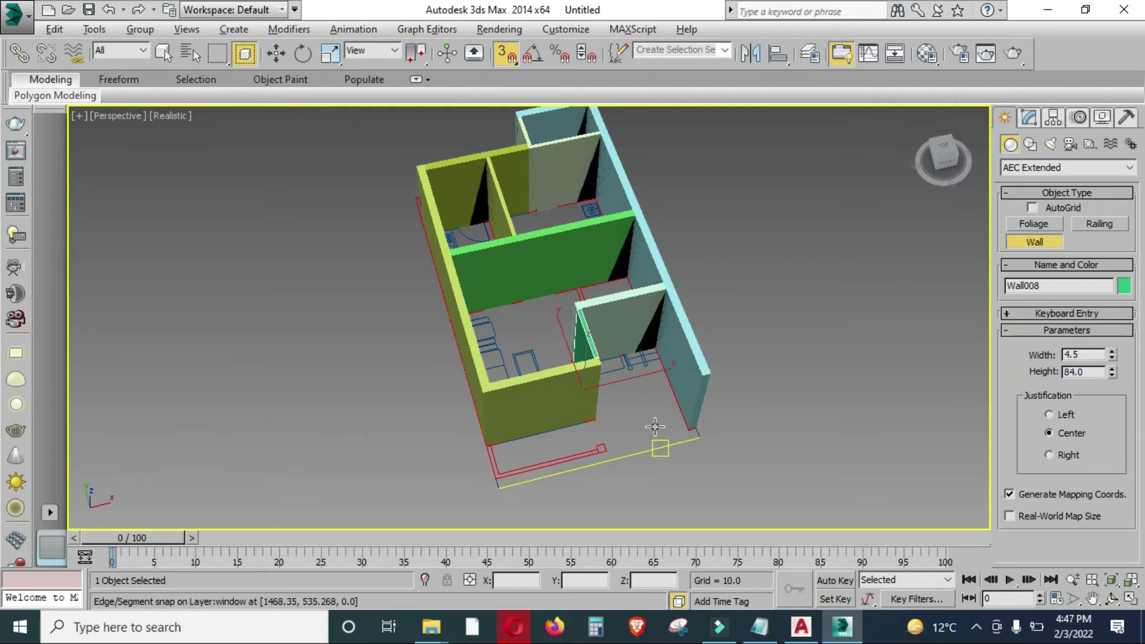
Start an 84-high wall at a snapped corner and turn its corner horizontally.
key("alt+w")
key("alt+w")
scroll(332, 366, "up", 3)
scroll(357, 183, "up", 3)
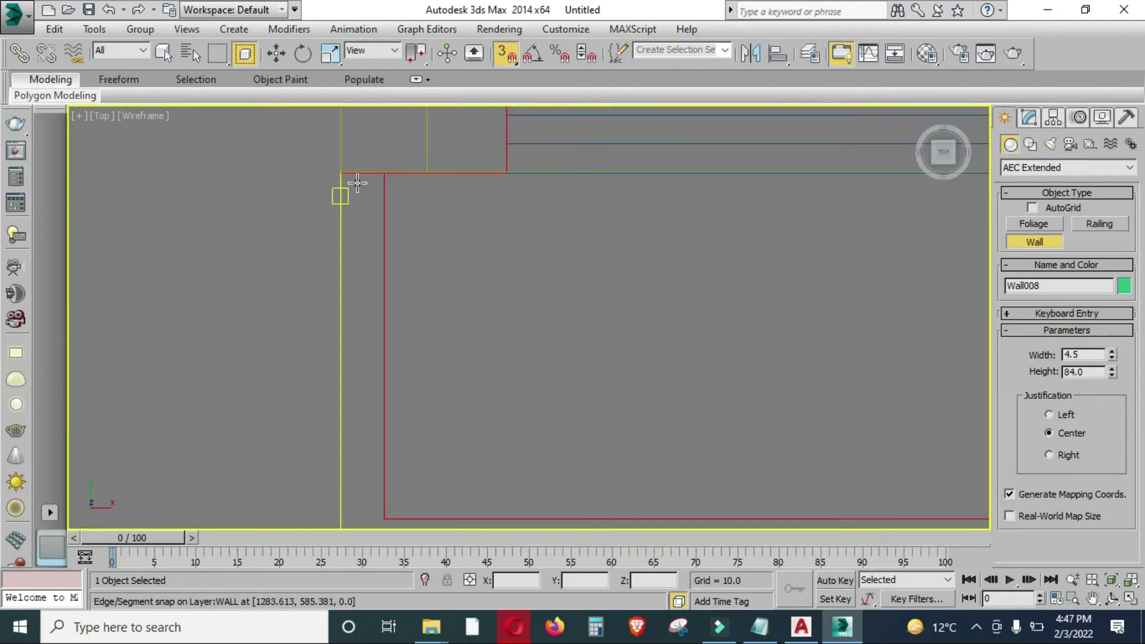
scroll(358, 179, "up", 2)
scroll(360, 173, "up", 2)
left_click(364, 171)
scroll(373, 148, "down", 3)
scroll(375, 327, "up", 3)
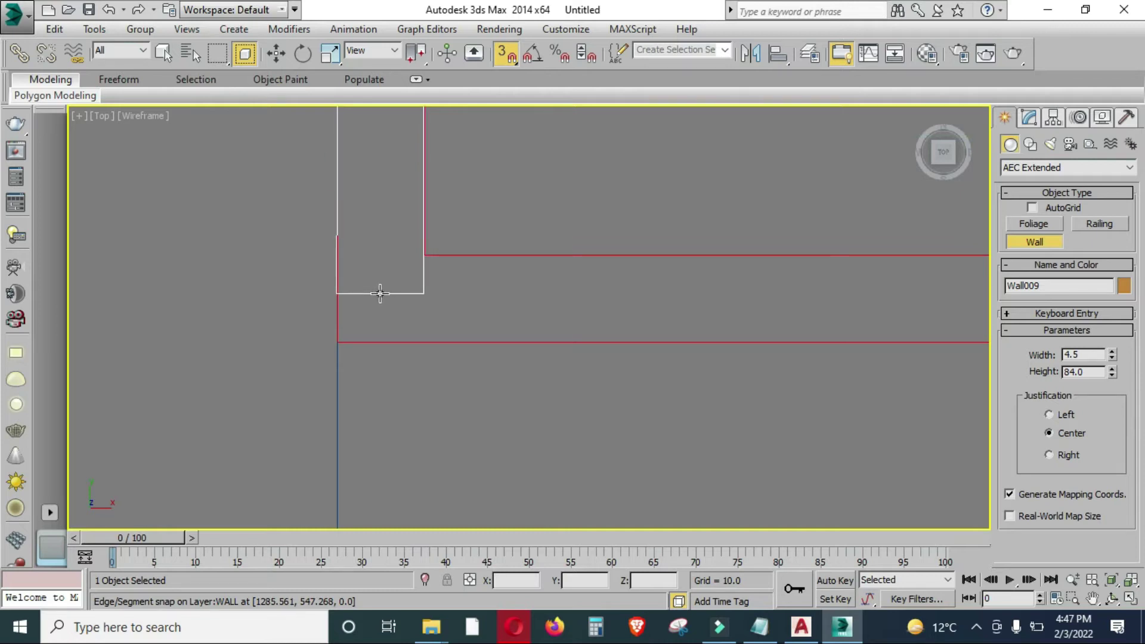
left_click(379, 297)
scroll(741, 289, "down", 2)
middle_click_drag(741, 289, 618, 309)
scroll(673, 323, "up", 4)
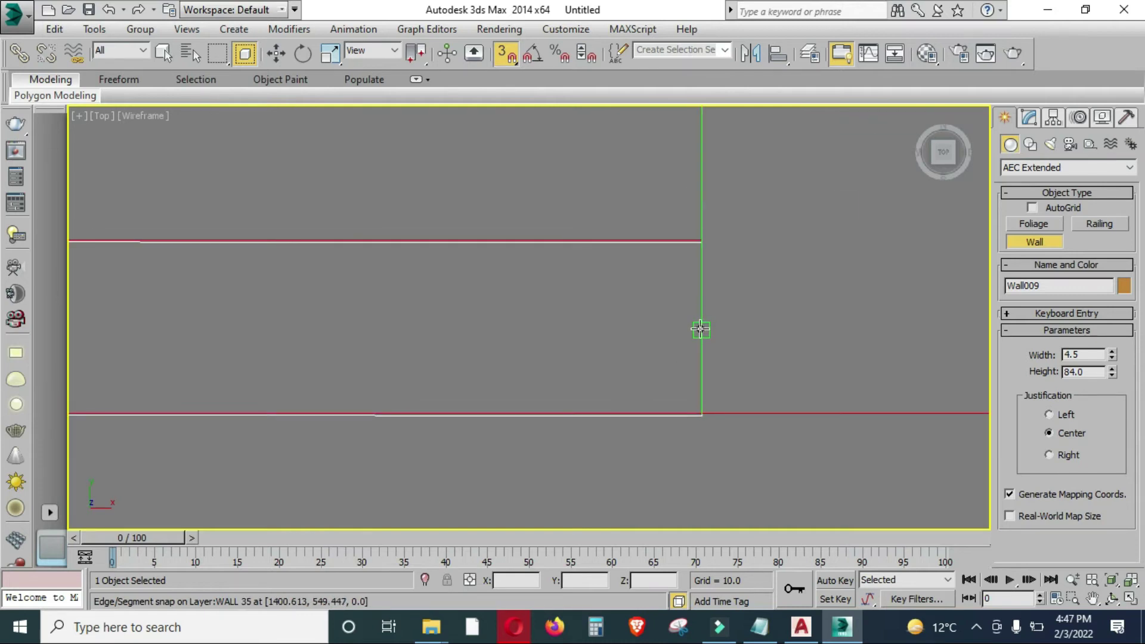
scroll(593, 311, "down", 2)
scroll(552, 352, "down", 3)
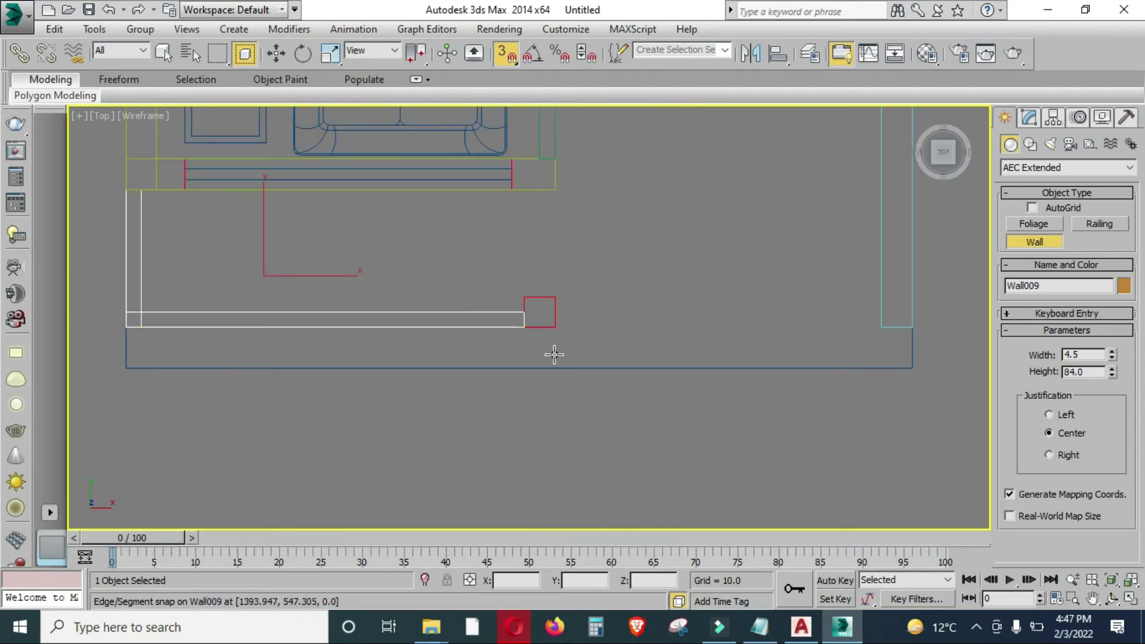
Inspect the new walls in Perspective, then return to a maximized, zoomed Top view.
key("alt+w")
key("alt+w")
mouse_move(732, 460)
middle_mouse_down("alt")
mouse_move(831, 353)
mouse_move(817, 389)
middle_mouse_up("alt")
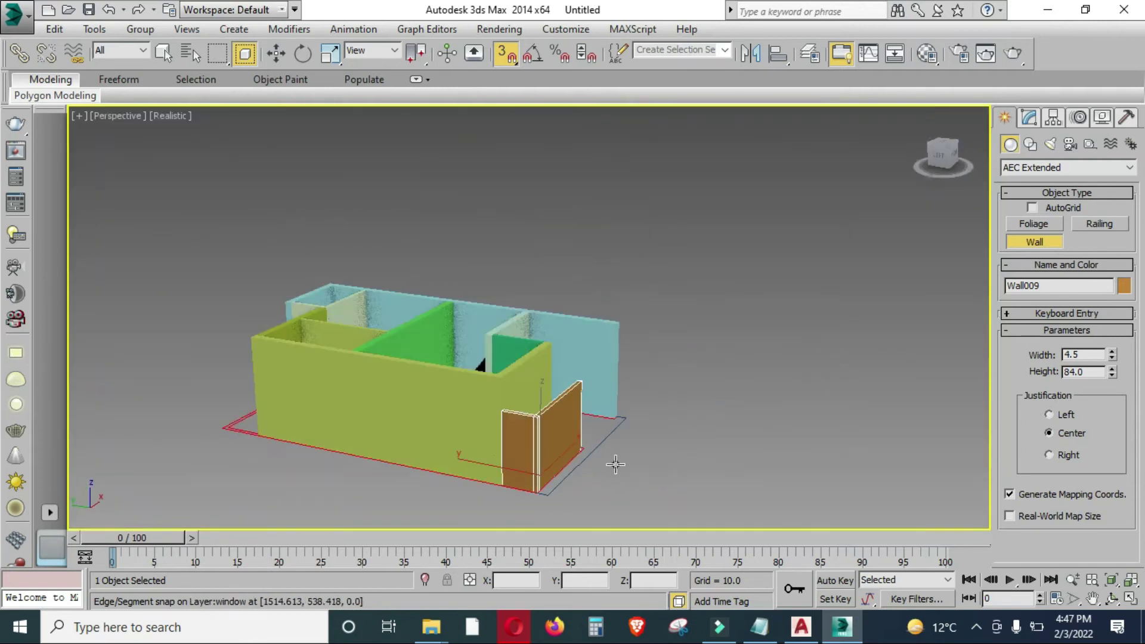
scroll(608, 465, "up", 3)
scroll(764, 403, "down", 3)
mouse_move(397, 413)
middle_mouse_down("alt")
mouse_move(536, 427)
mouse_move(485, 475)
middle_mouse_up("alt")
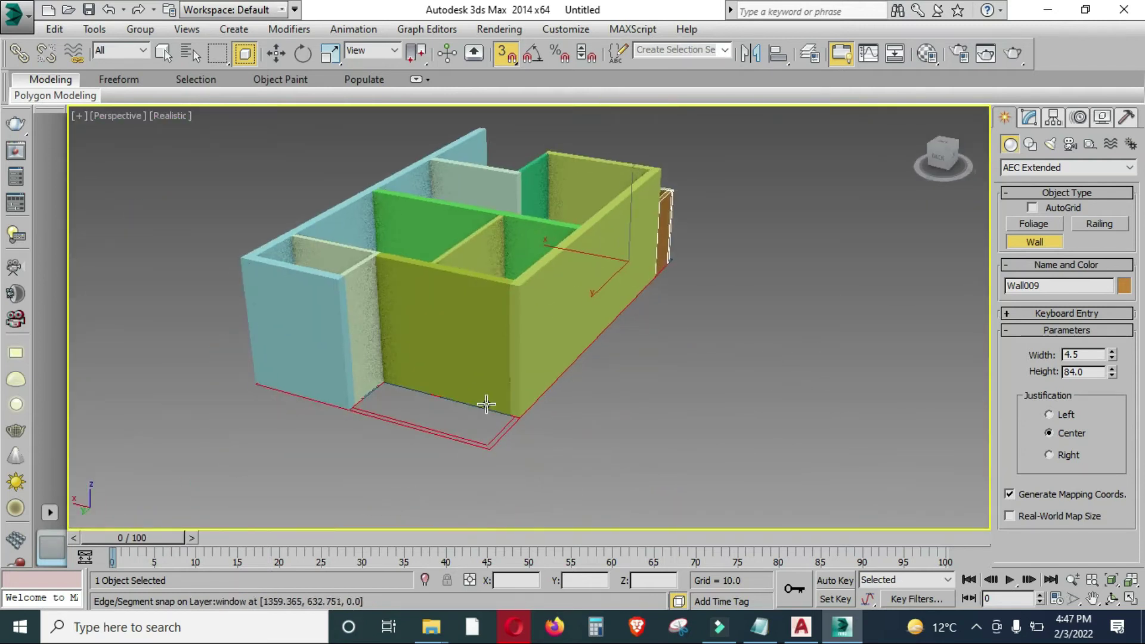
key("alt+w")
right_click(294, 243)
key("alt+w")
scroll(511, 519, "up", 2)
scroll(464, 320, "up", 2)
scroll(378, 375, "up", 2)
scroll(473, 440, "up", 2)
scroll(439, 480, "up", 2)
scroll(455, 346, "up", 1)
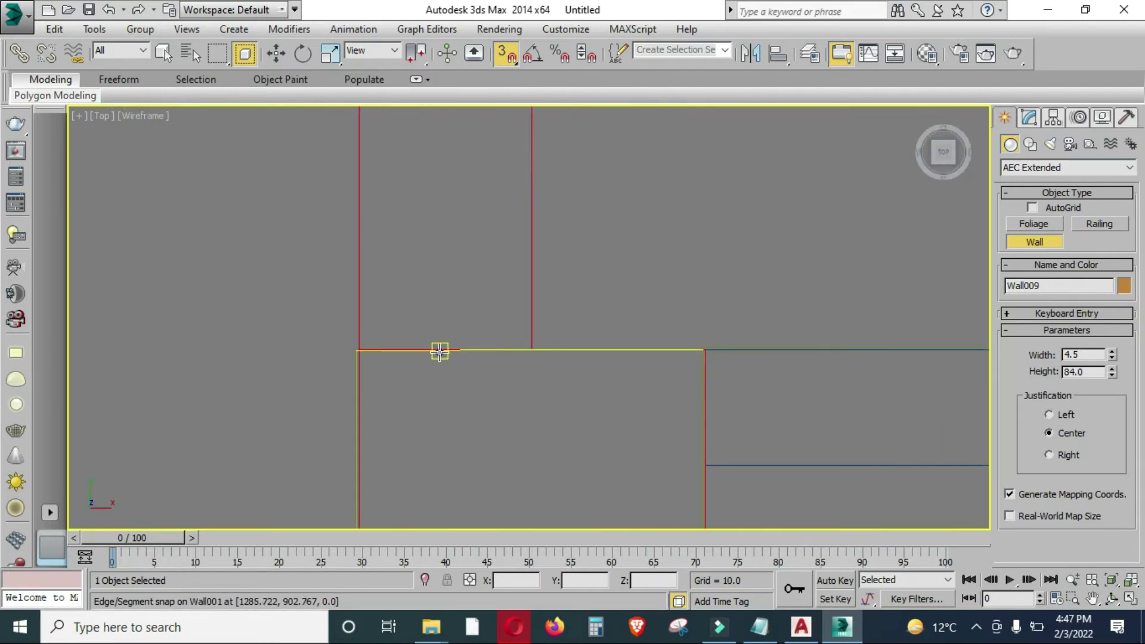
Draw a wall between two snapped wall edges, then start another at the top-left corner.
left_click(444, 351)
scroll(396, 447, "down", 3)
scroll(404, 271, "up", 3)
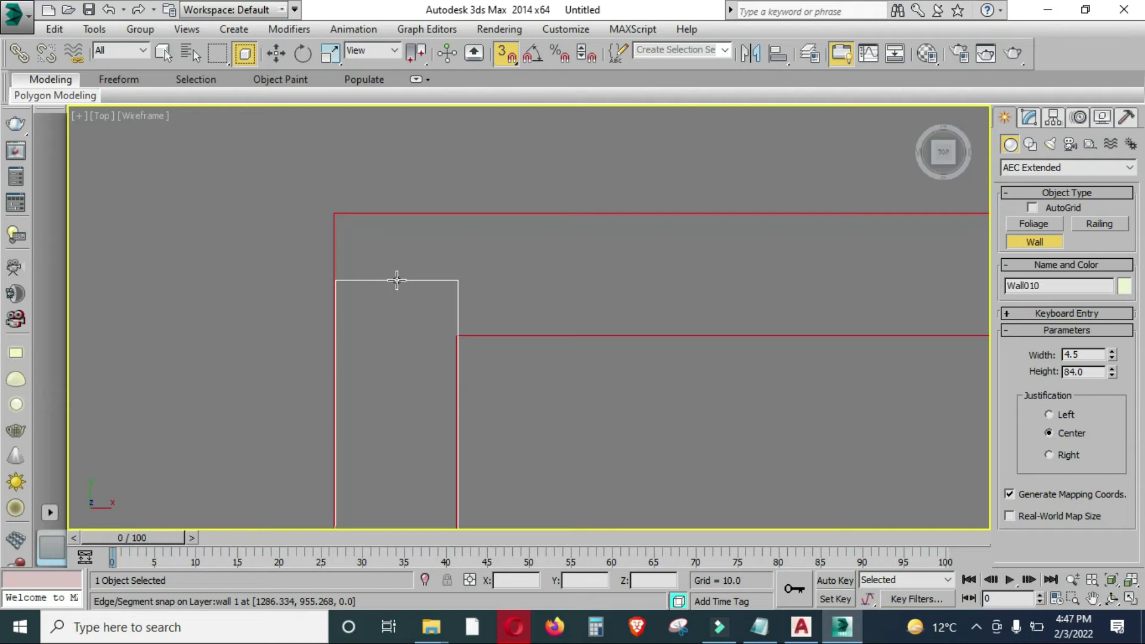
left_click(396, 280)
right_click(395, 279)
scroll(358, 271, "down", 5)
left_click(291, 262)
scroll(793, 250, "up", 1)
scroll(862, 278, "down", 2)
scroll(749, 280, "up", 2)
scroll(734, 276, "up", 2)
scroll(736, 271, "up", 2)
scroll(736, 271, "up", 1)
scroll(735, 270, "up", 1)
scroll(715, 280, "down", 1)
scroll(686, 293, "down", 2)
scroll(685, 290, "down", 2)
Check the model from the opposite side in Perspective, then pan the Top-view plan.
key("alt+w")
right_click(786, 411)
key("alt+w")
mouse_move(786, 412)
middle_mouse_down("alt")
mouse_move(754, 402)
mouse_move(626, 417)
mouse_move(716, 417)
mouse_move(703, 416)
mouse_move(684, 281)
middle_mouse_up("alt")
scroll(651, 325, "up", 3)
scroll(657, 366, "down", 2)
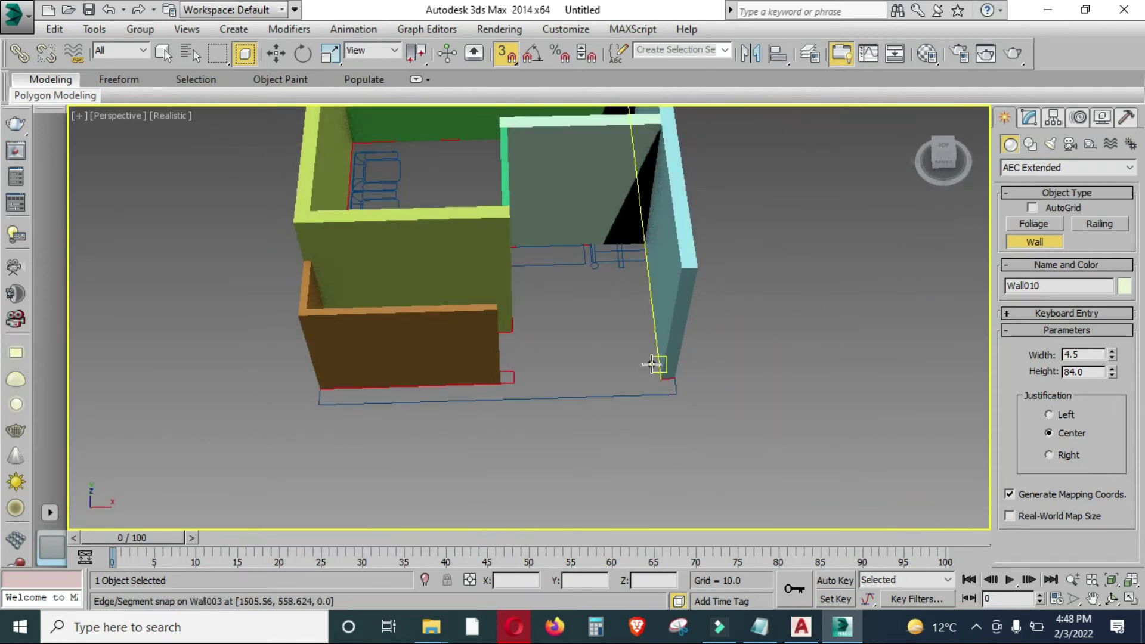
key("alt+w")
right_click(473, 243)
key("alt+w")
middle_click_drag(381, 247, 648, 247)
scroll(648, 246, "down", 3)
scroll(626, 248, "up", 5)
scroll(620, 301, "down", 1)
scroll(626, 319, "down", 3)
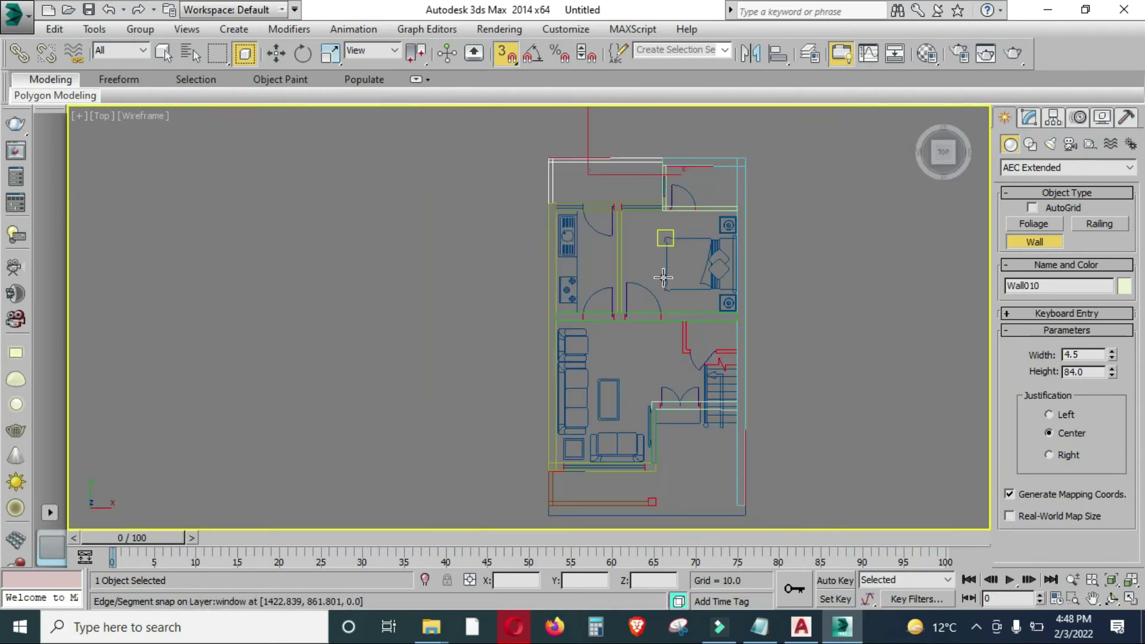
scroll(663, 278, "up", 3)
scroll(676, 288, "up", 3)
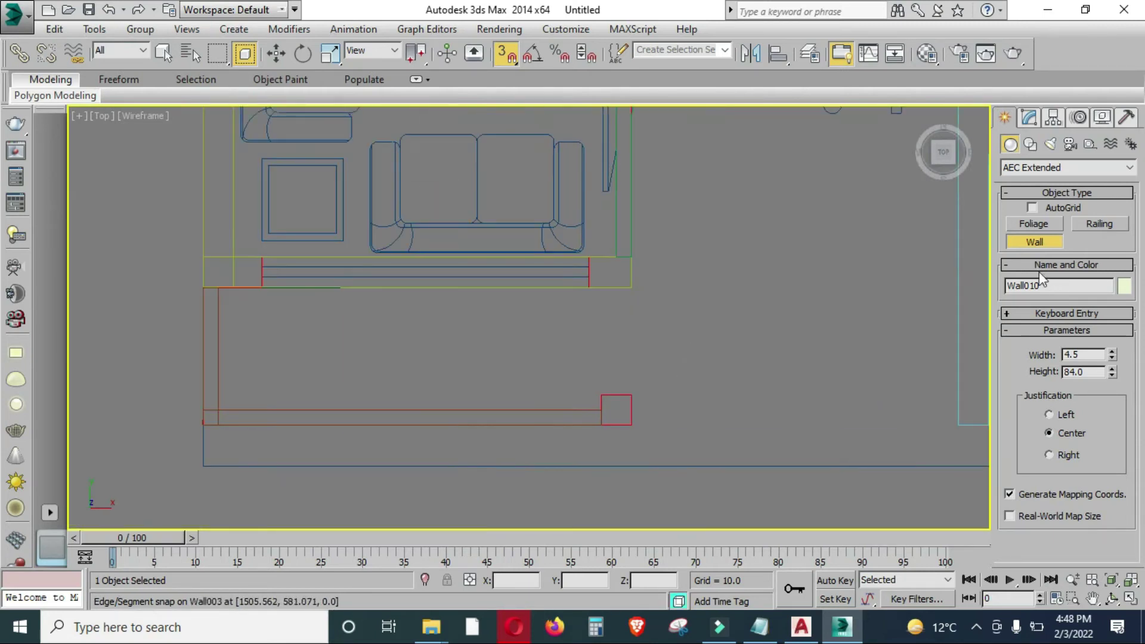
Select the Standard Primitives Box tool and enable Vertex snapping in Grid and Snap Settings.
middle_click_drag(767, 302, 782, 240)
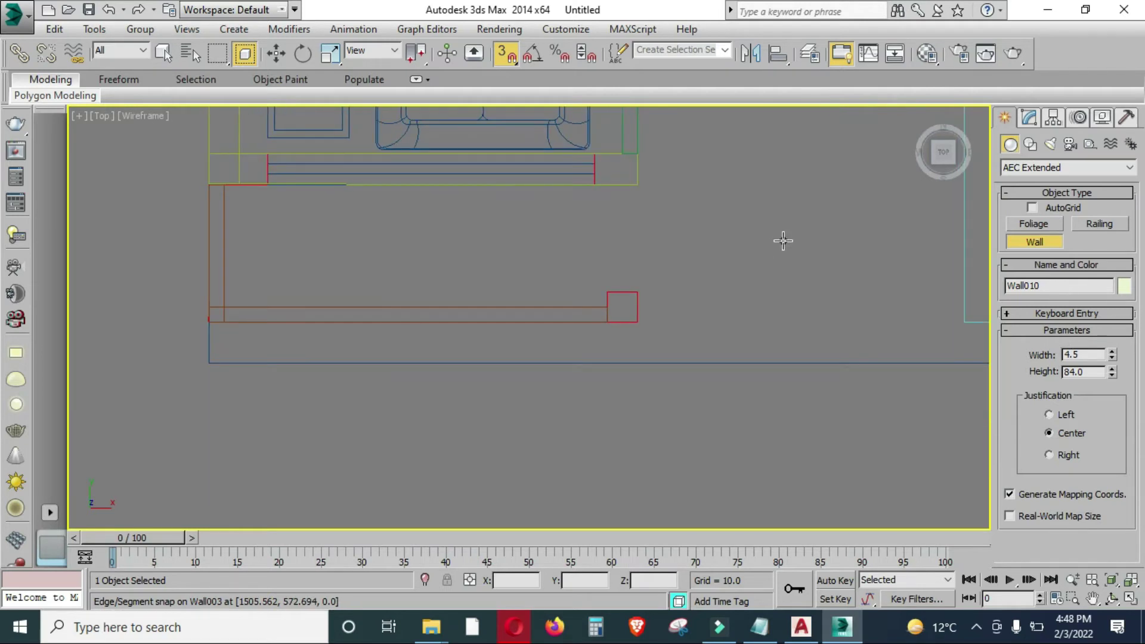
left_click(1031, 166)
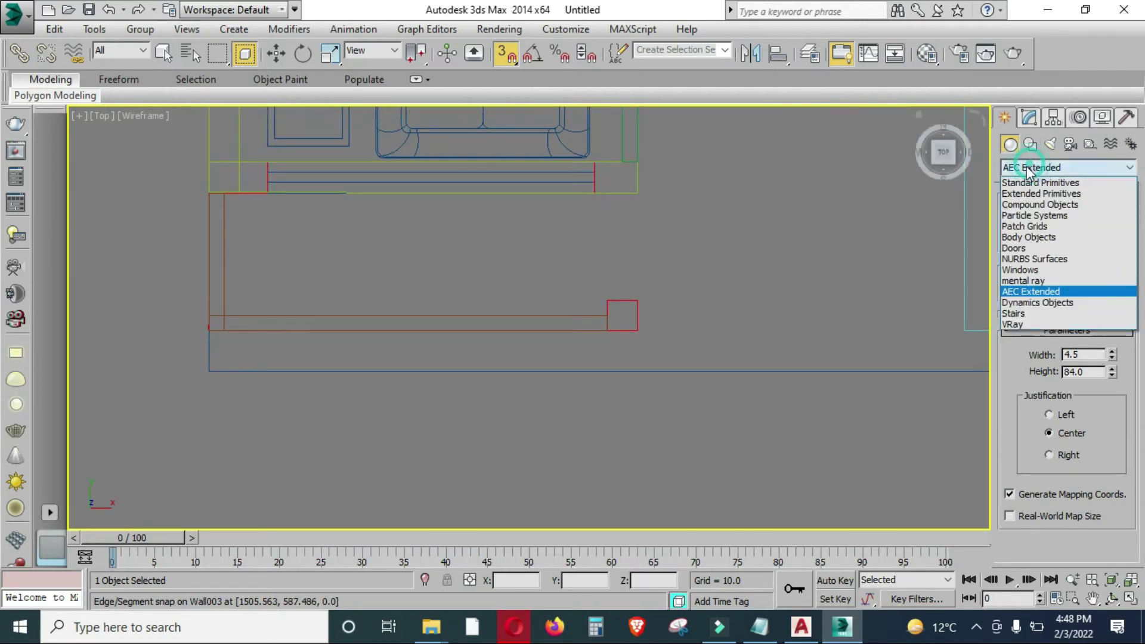
left_click(1043, 177)
left_click(1036, 224)
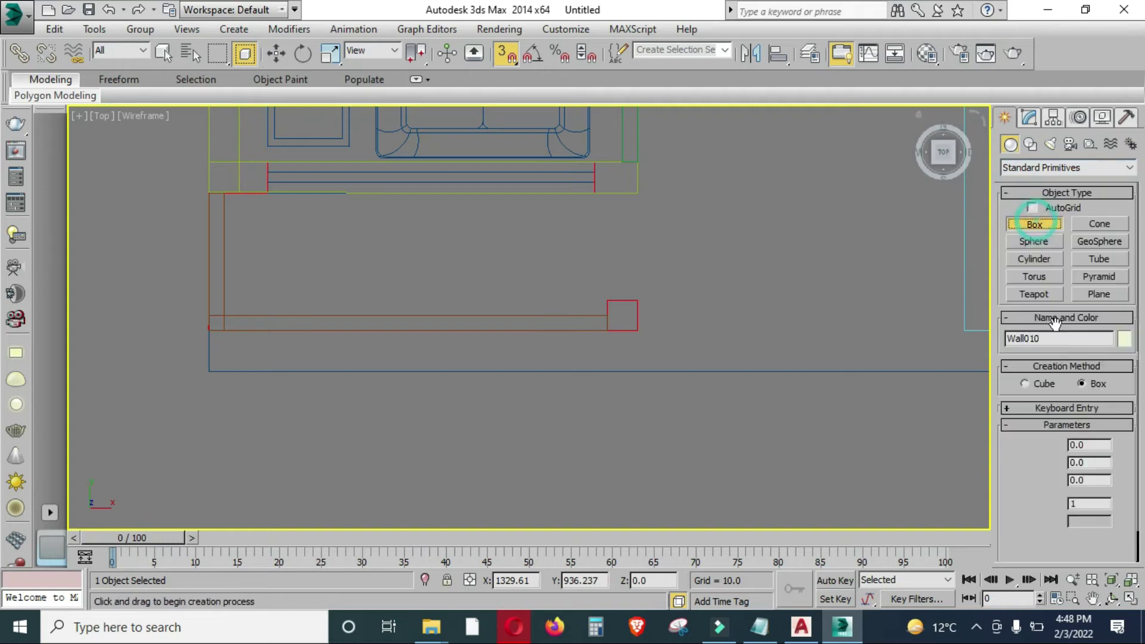
scroll(611, 298, "up", 2)
middle_click_drag(626, 265, 626, 225)
scroll(685, 304, "up", 1)
scroll(578, 218, "up", 1)
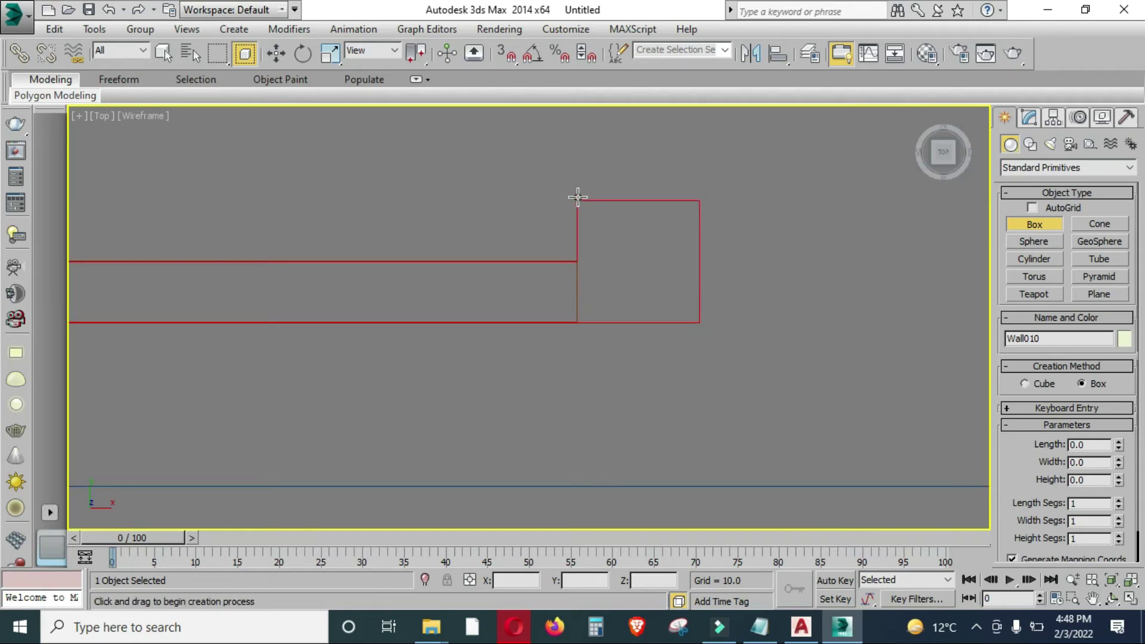
right_click(509, 55)
left_click(473, 312)
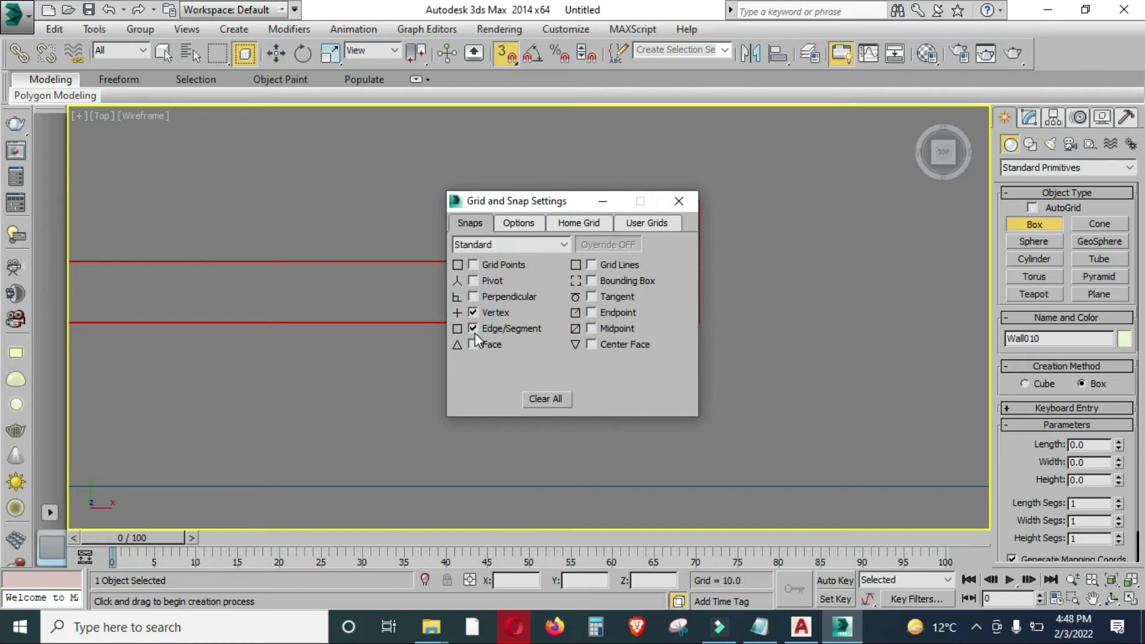
left_click(679, 201)
Snap-draw a 9 × 9 box over the small square at the front wall's end.
left_click_drag(580, 203, 698, 316)
left_click(698, 317)
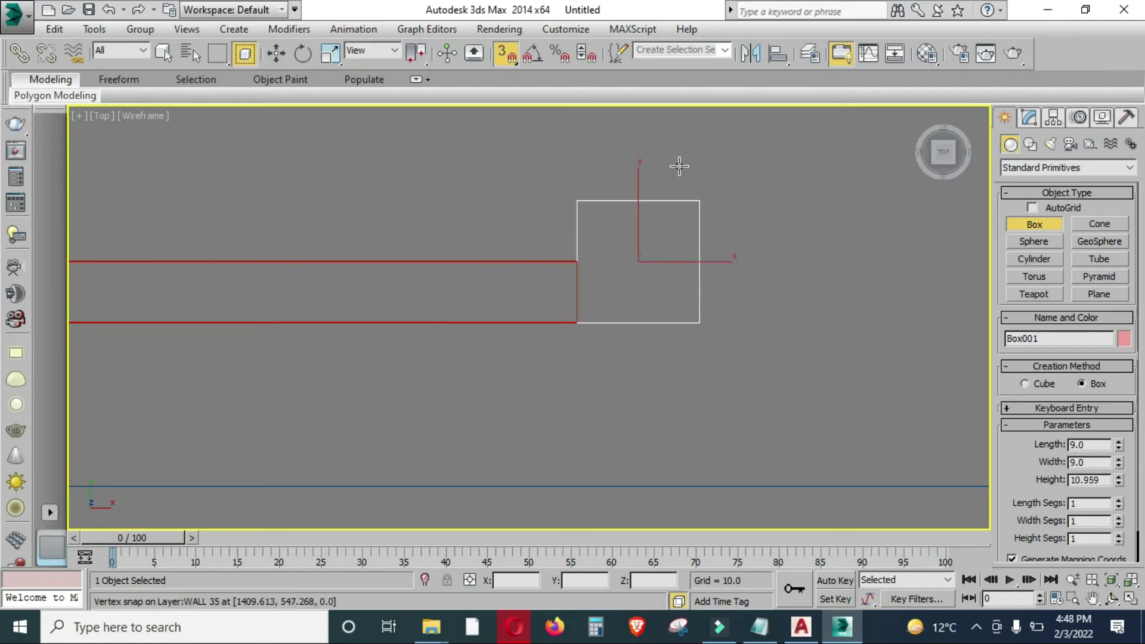
key("alt+w")
right_click(813, 434)
key("alt+w")
scroll(581, 399, "up", 5)
scroll(690, 429, "down", 2)
scroll(849, 457, "down", 3)
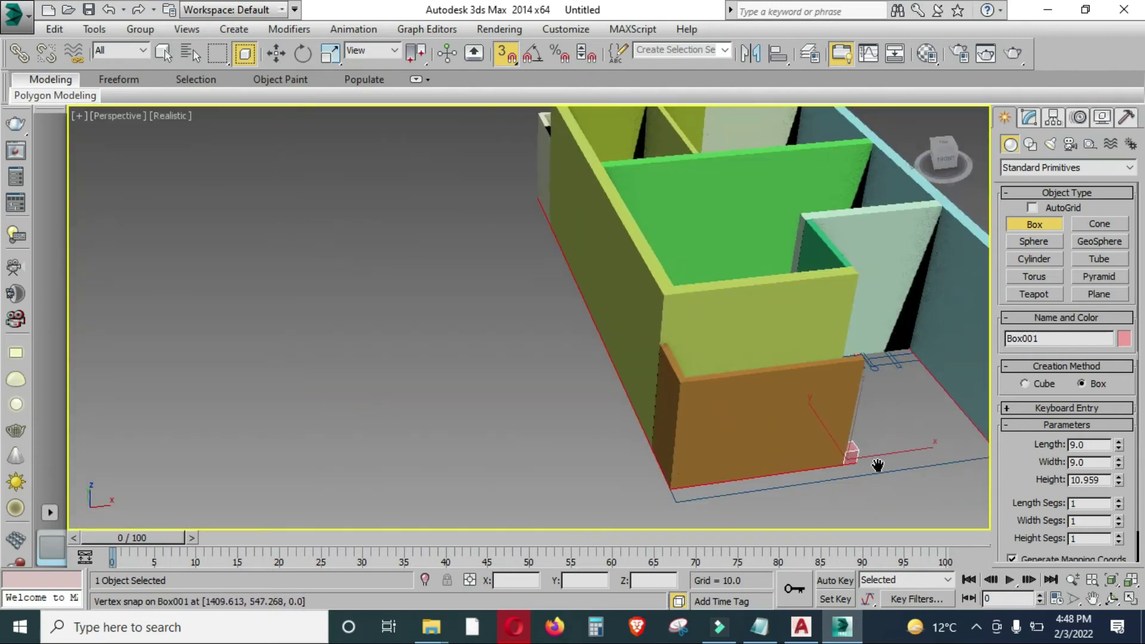
scroll(859, 459, "down", 2)
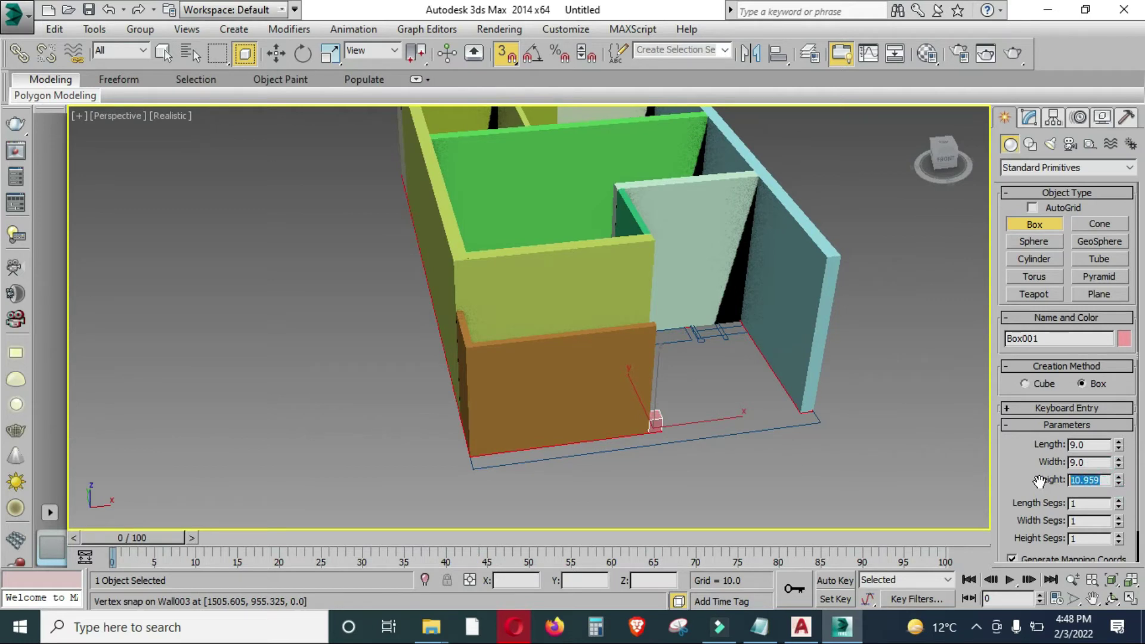
Set the pillar's height to 84 and inspect it in the Perspective view.
key("BackSpace")
type("84")
key("Return")
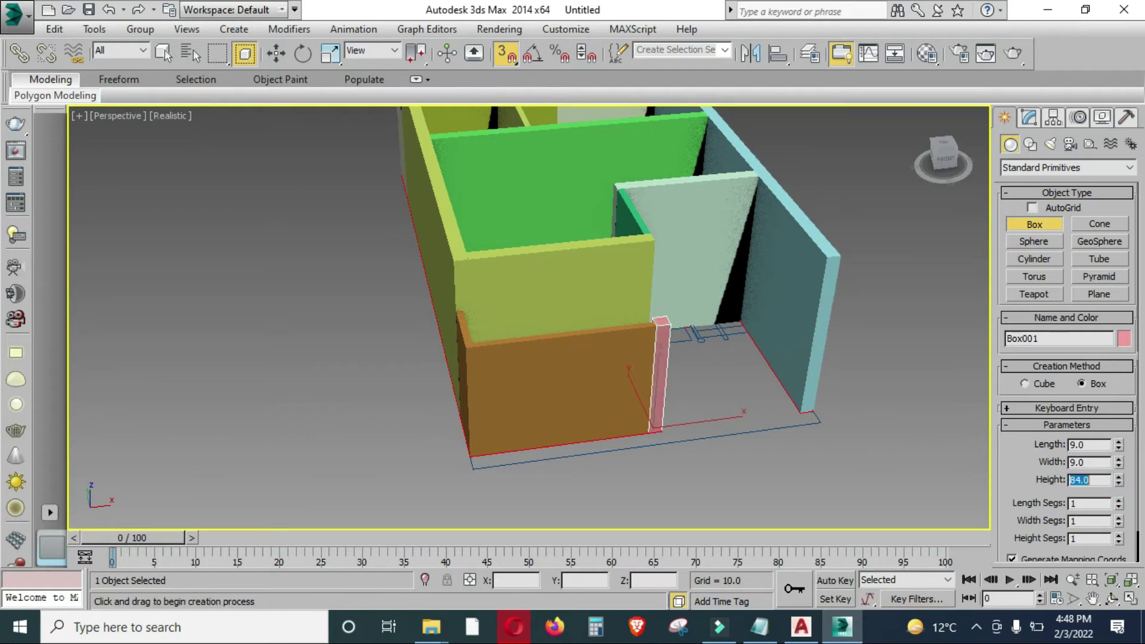
mouse_move(726, 401)
middle_mouse_down("alt")
mouse_move(626, 365)
mouse_move(714, 318)
mouse_move(749, 370)
mouse_move(743, 396)
middle_mouse_up("alt")
scroll(728, 401, "up", 3)
scroll(685, 356, "down", 2)
scroll(685, 356, "down", 4)
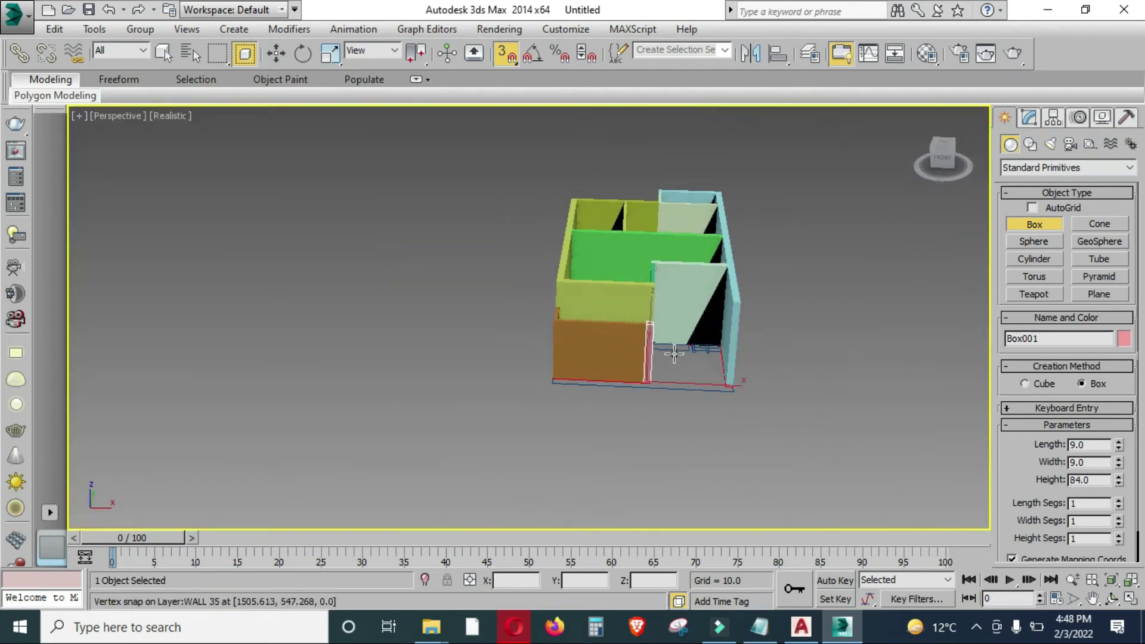
key("alt+w")
Pan and zoom the enlarged Top view to frame the double-door opening.
right_click(358, 191)
key("alt+w")
scroll(589, 351, "down", 4)
scroll(737, 354, "down", 1)
middle_click_drag(737, 355, 759, 386)
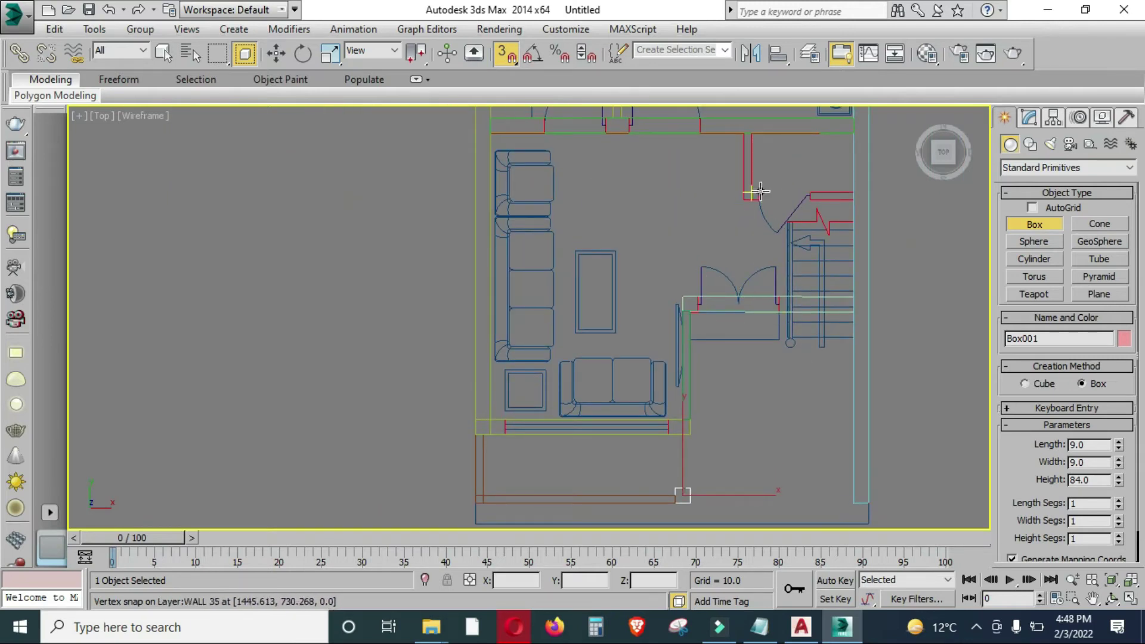
middle_click_drag(756, 187, 728, 325)
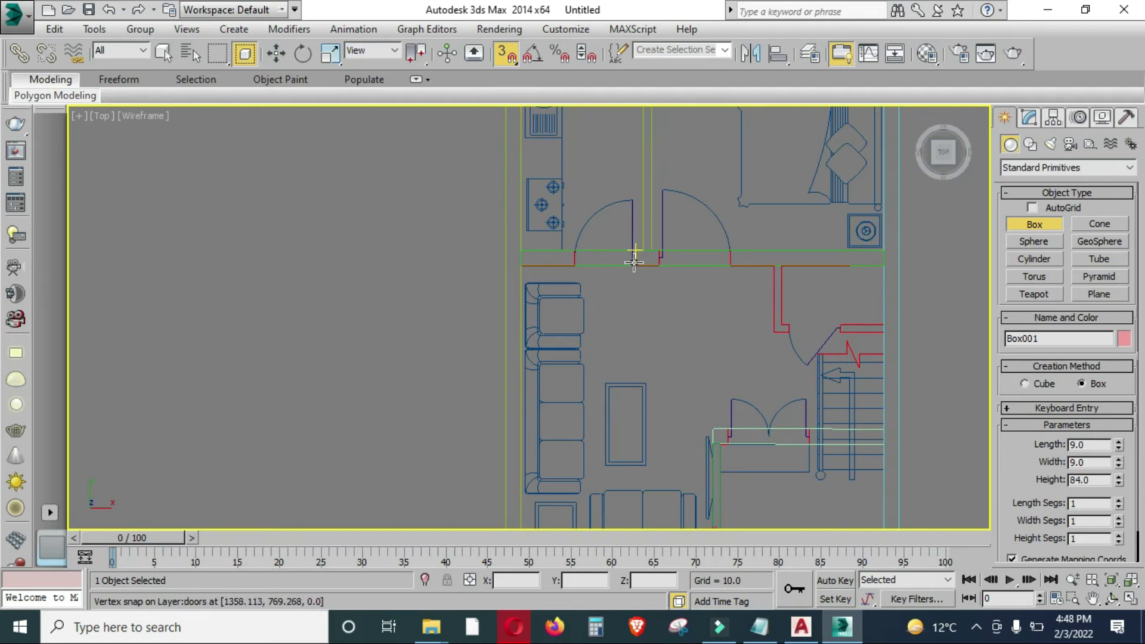
scroll(630, 256, "down", 1)
scroll(673, 264, "down", 1)
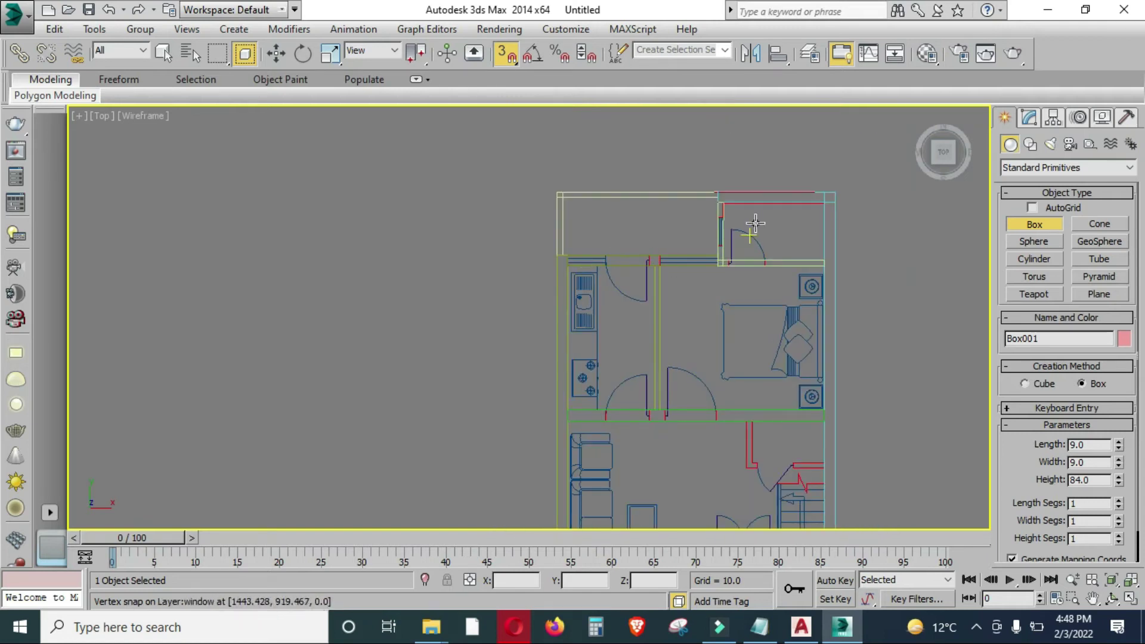
scroll(682, 409, "down", 1)
middle_click_drag(682, 409, 723, 360)
scroll(710, 376, "down", 1)
scroll(709, 376, "up", 2)
scroll(728, 378, "up", 2)
scroll(763, 383, "up", 2)
scroll(769, 330, "up", 1)
middle_click_drag(769, 329, 587, 313)
Draw a 48 × 12 box across the double doors with height 96.
scroll(587, 313, "up", 3)
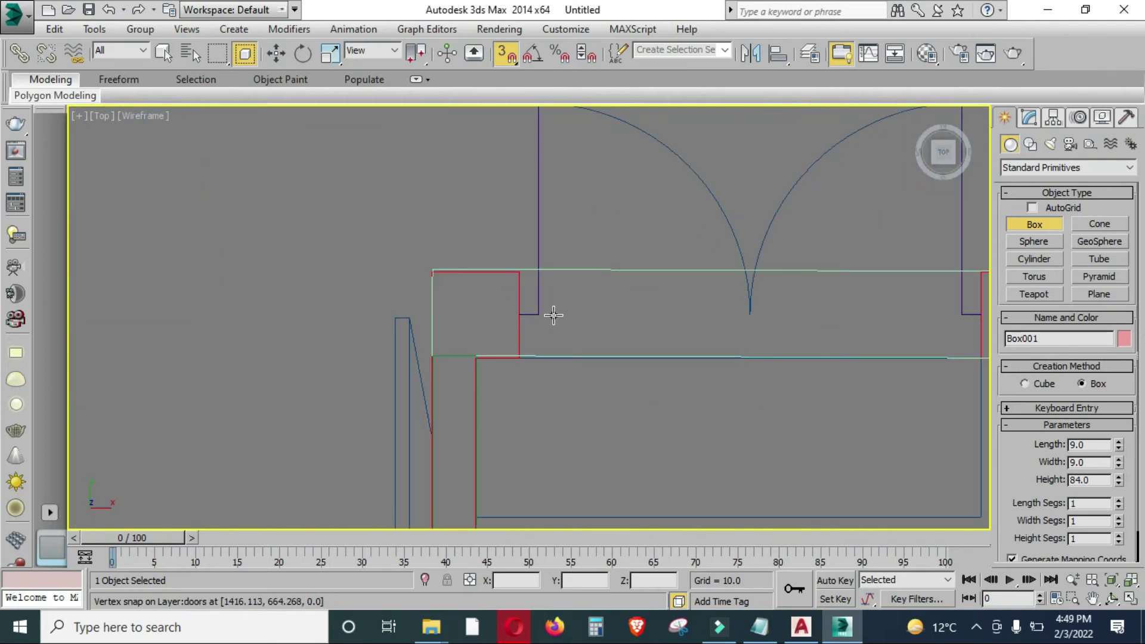
scroll(505, 273, "down", 1)
left_click_drag(513, 272, 835, 332)
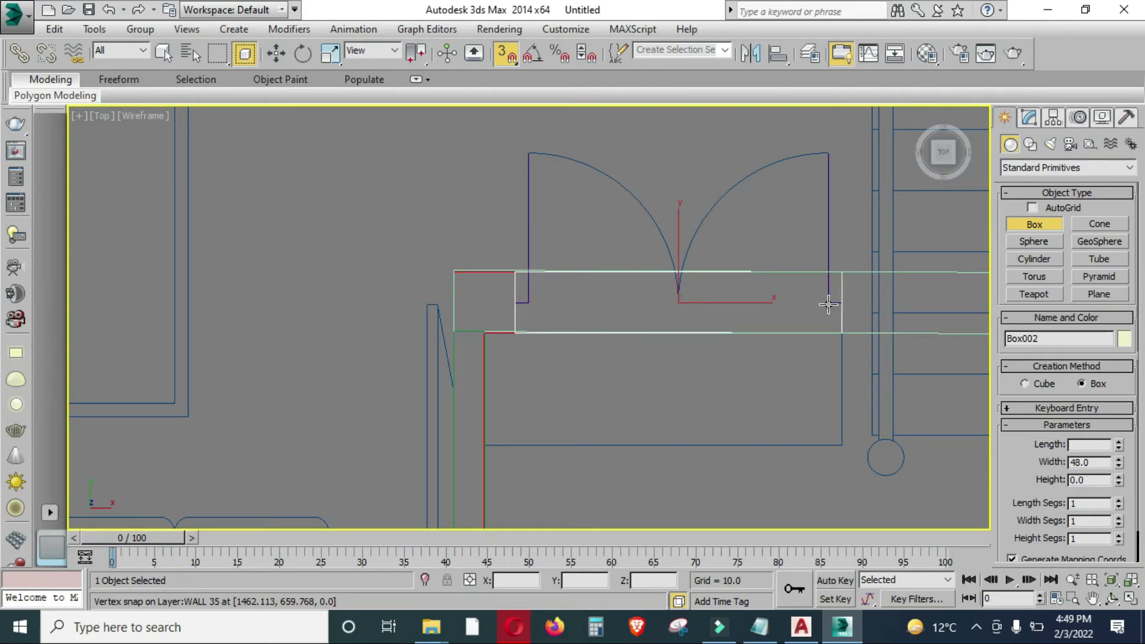
left_click(803, 202)
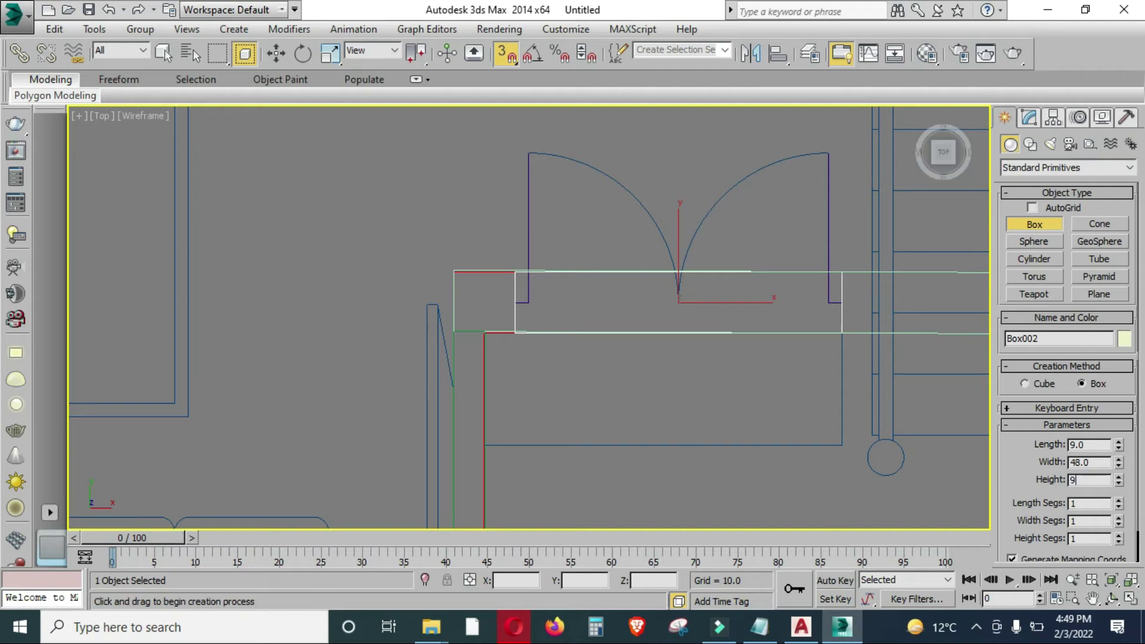
left_click_drag(1100, 482, 1073, 486)
type("12")
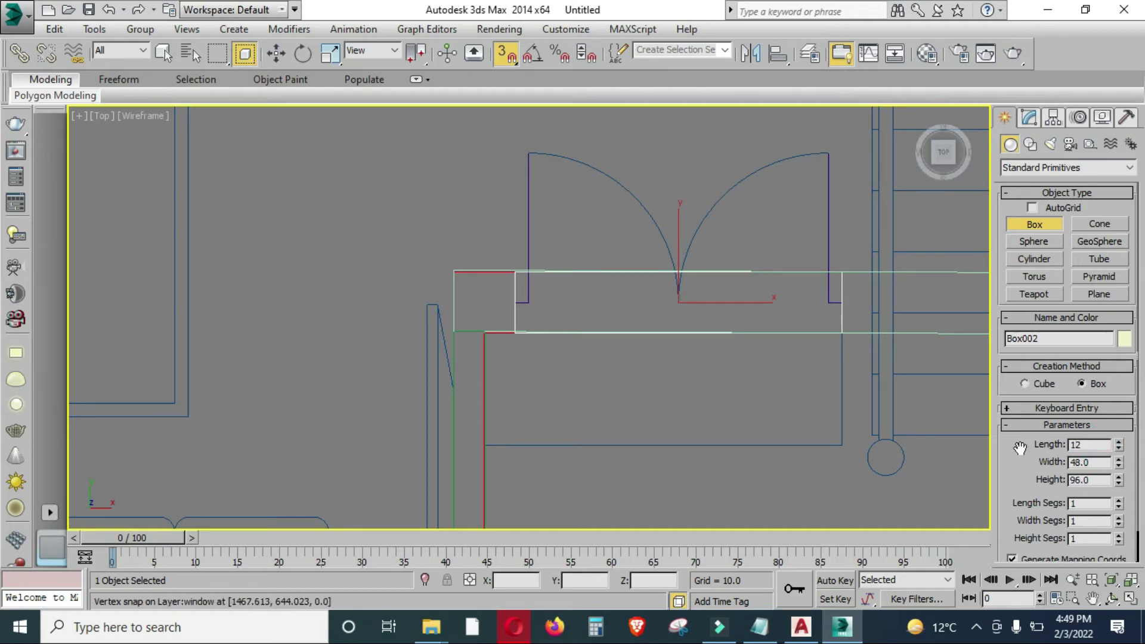
scroll(652, 369, "down", 3)
key("alt+w")
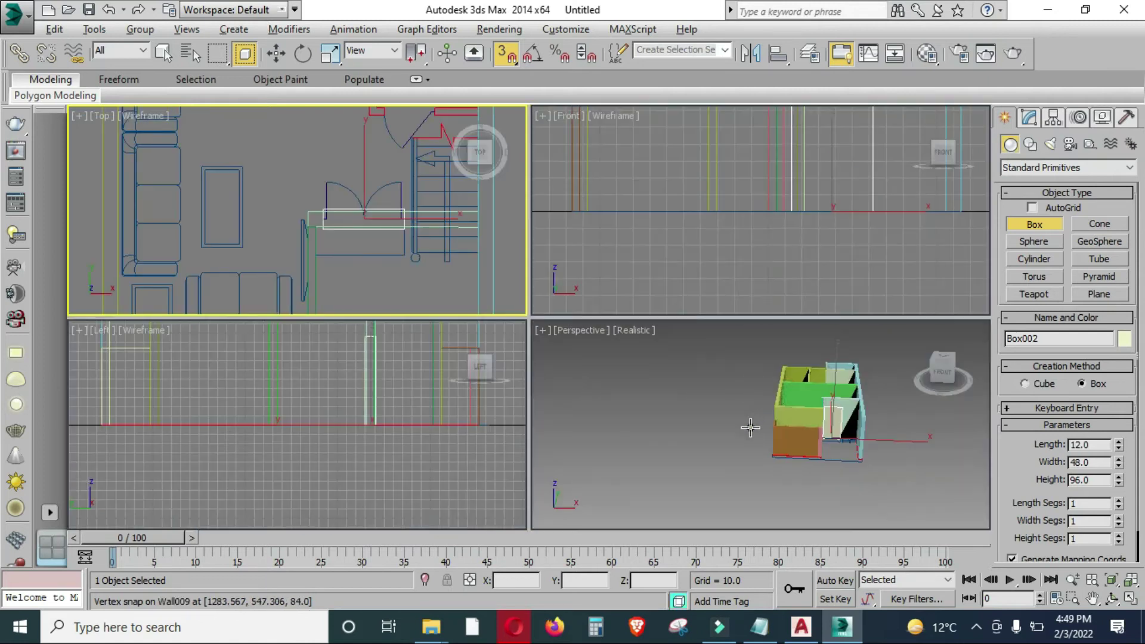
middle_click(754, 422)
key("alt+w")
mouse_move(748, 396)
middle_mouse_down("alt")
mouse_move(715, 383)
mouse_move(666, 322)
middle_mouse_up("alt")
scroll(666, 322, "up", 5)
scroll(678, 340, "down", 2)
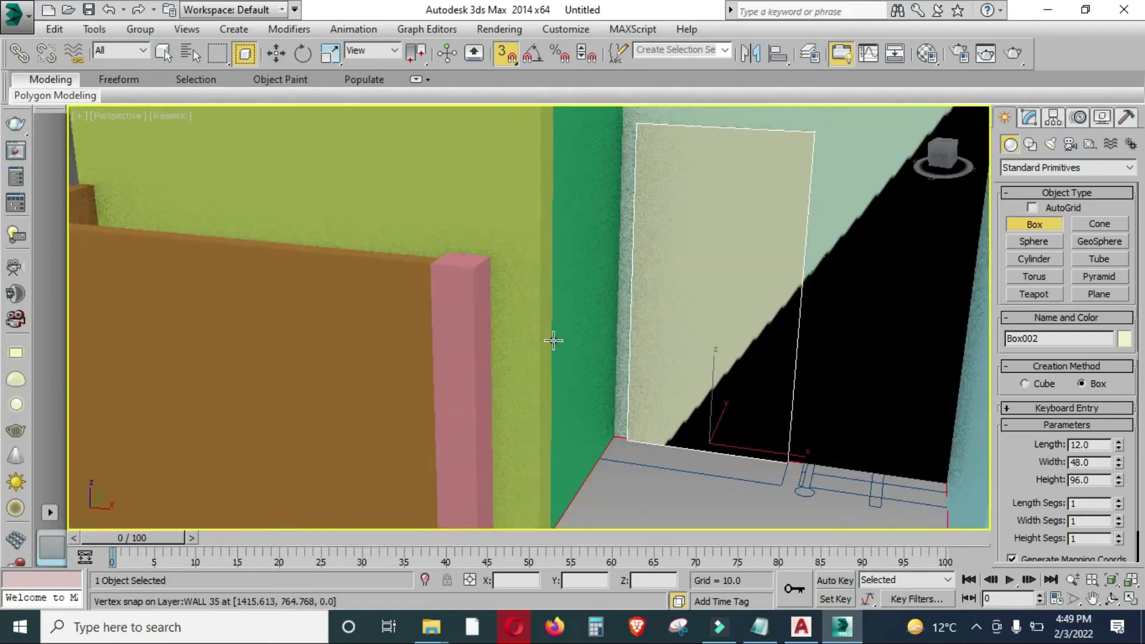
Switch the Perspective viewport to plain shaded display and orbit around the door box.
left_click(177, 117)
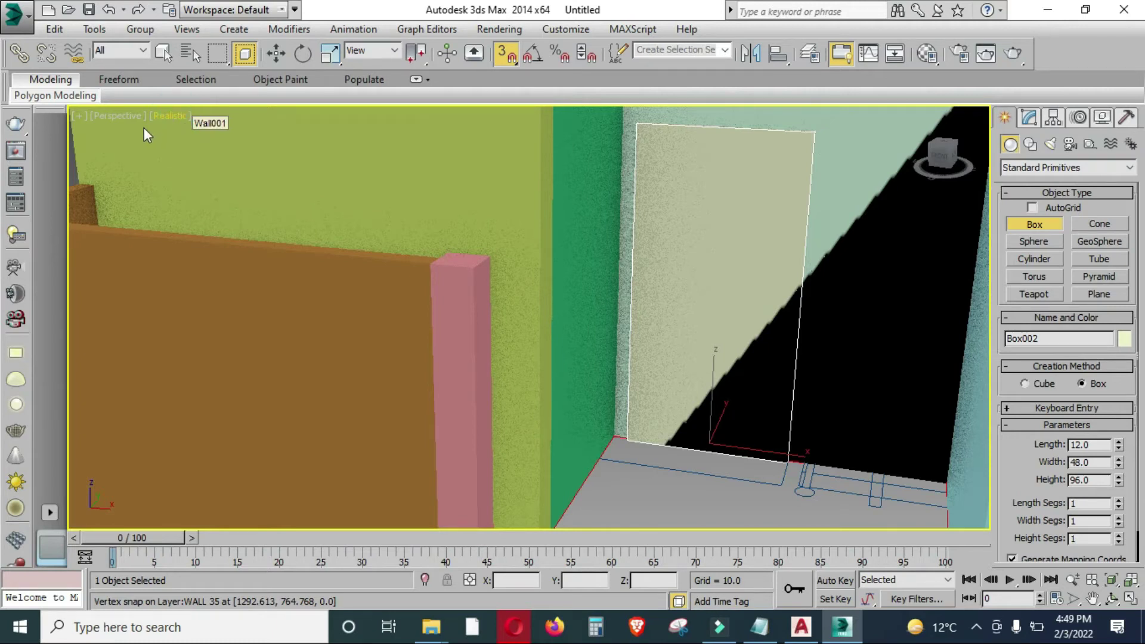
left_click(171, 117)
left_click(225, 153)
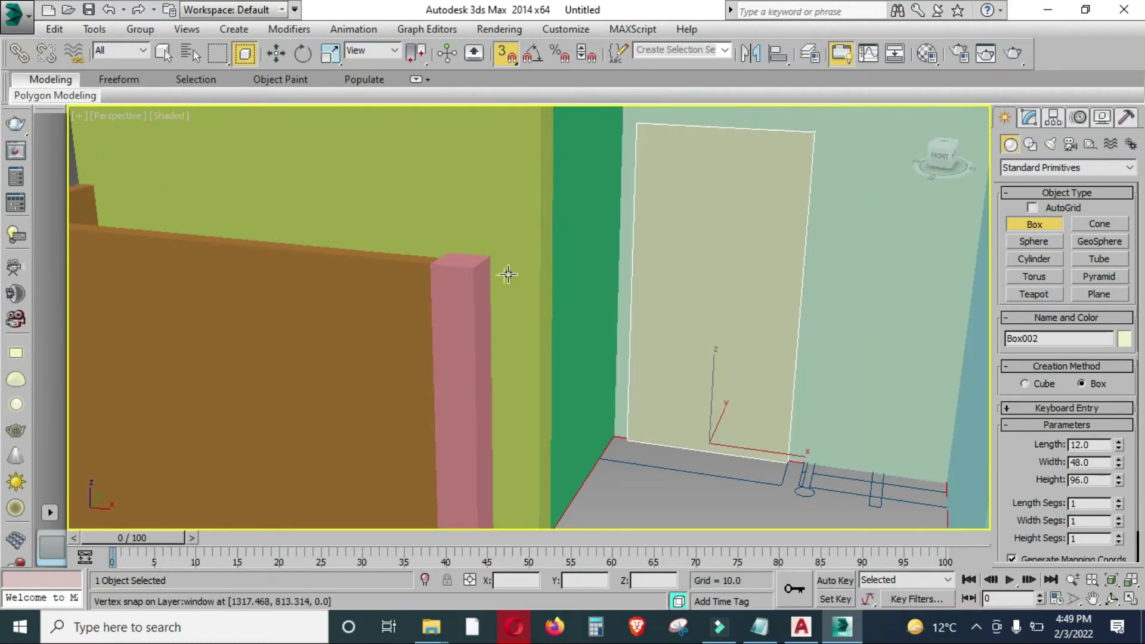
scroll(507, 275, "down", 5)
middle_click_drag(508, 274, 582, 276, "alt")
scroll(582, 276, "up", 5)
scroll(587, 318, "up", 1)
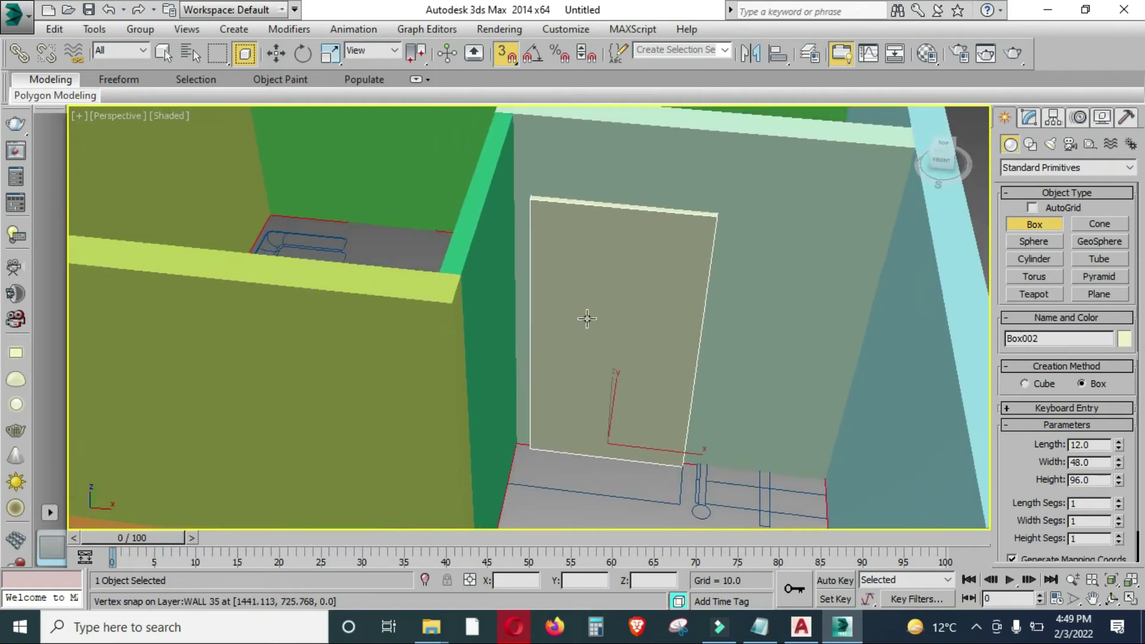
Draw a 96-wide, 72-tall box across the window below the sofa.
key("alt+w")
scroll(378, 225, "up", 1)
key("alt+w")
scroll(453, 242, "up", 2)
scroll(517, 231, "up", 2)
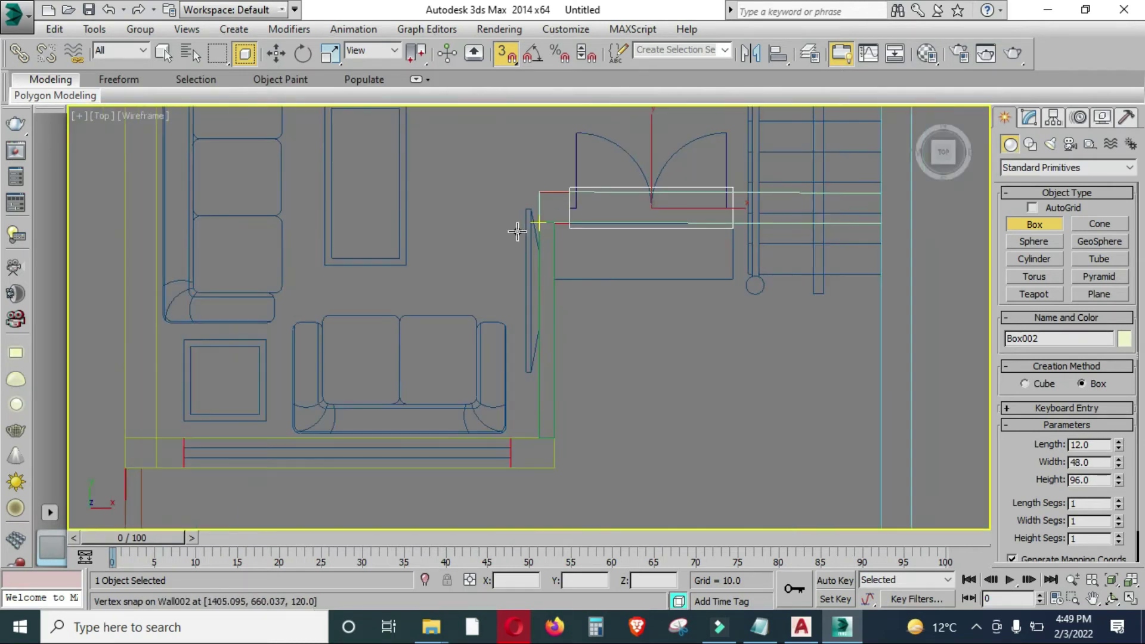
scroll(532, 283, "down", 4)
scroll(444, 339, "up", 4)
scroll(403, 302, "up", 2)
scroll(403, 302, "up", 2)
scroll(388, 293, "down", 2)
left_click_drag(388, 293, 845, 337)
left_click(845, 338)
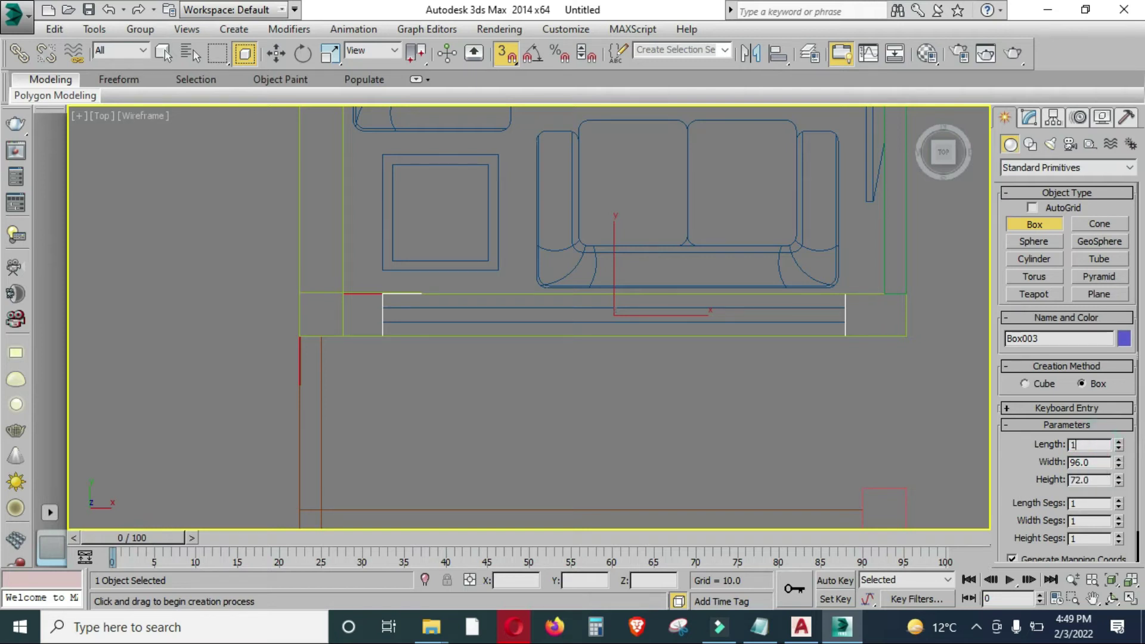
type("2")
Commit the window box's 12-unit length and orbit the Perspective view toward it.
key("Return")
key("alt+w")
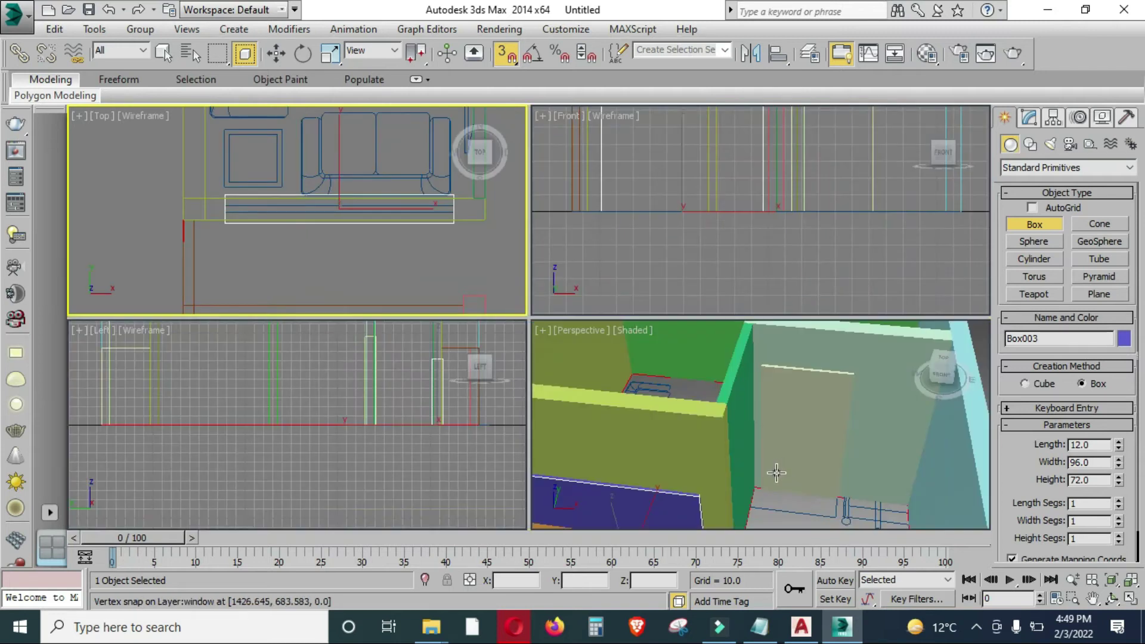
left_click(757, 448)
key("alt+w")
scroll(757, 448, "down", 5)
scroll(776, 394, "down", 5)
middle_click_drag(797, 466, 743, 391, "alt")
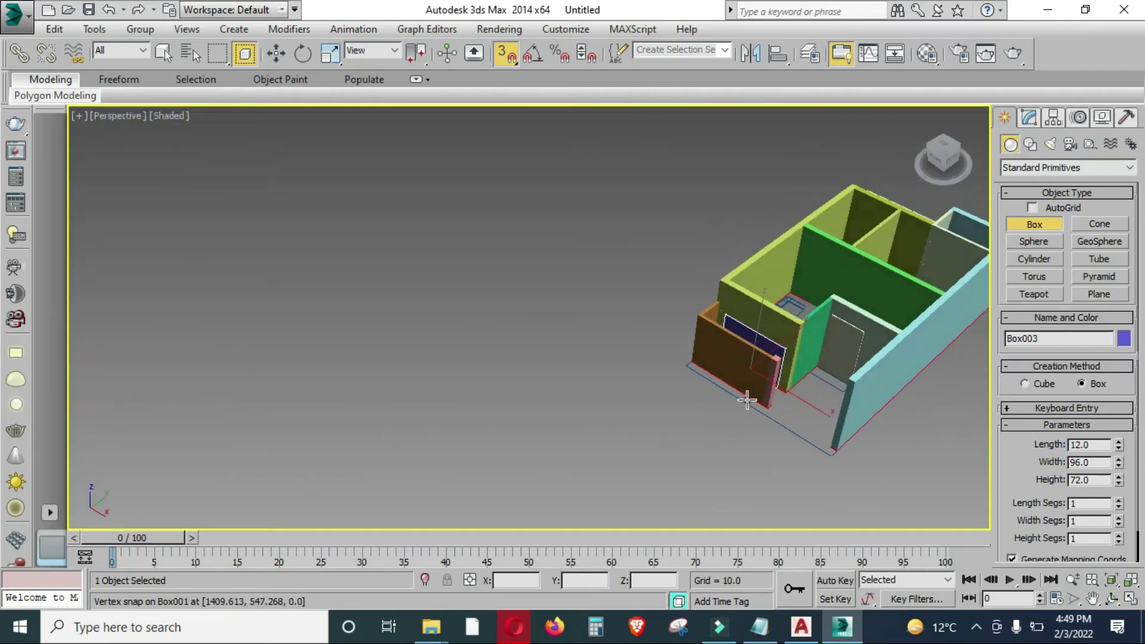
scroll(744, 392, "up", 5)
scroll(763, 388, "up", 2)
scroll(733, 395, "up", 2)
scroll(703, 409, "up", 2)
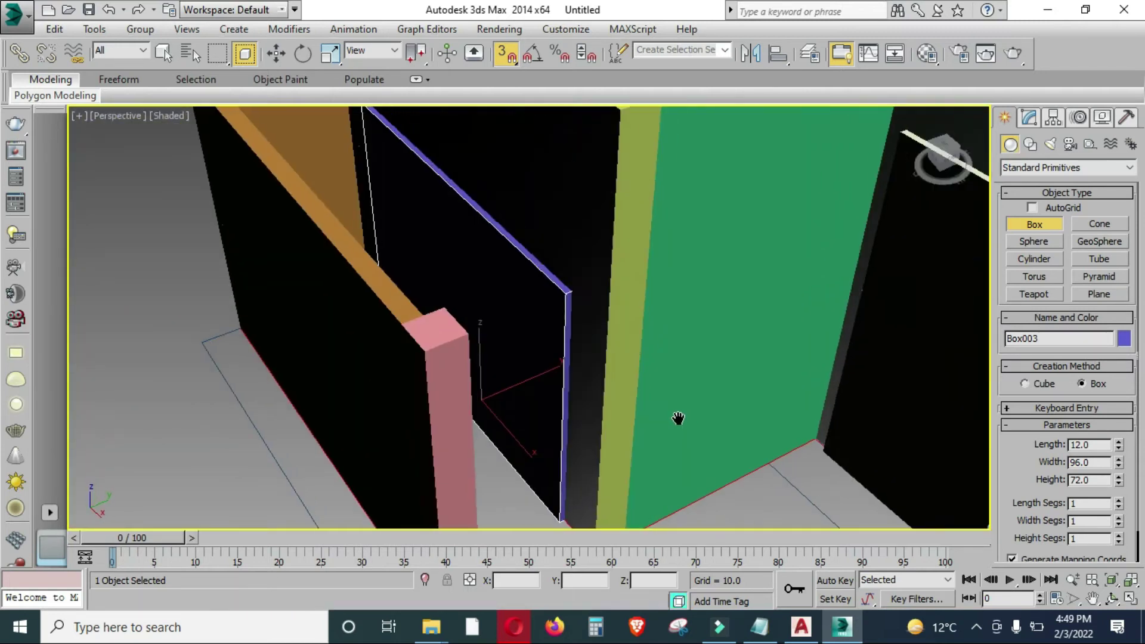
scroll(751, 453, "up", 2)
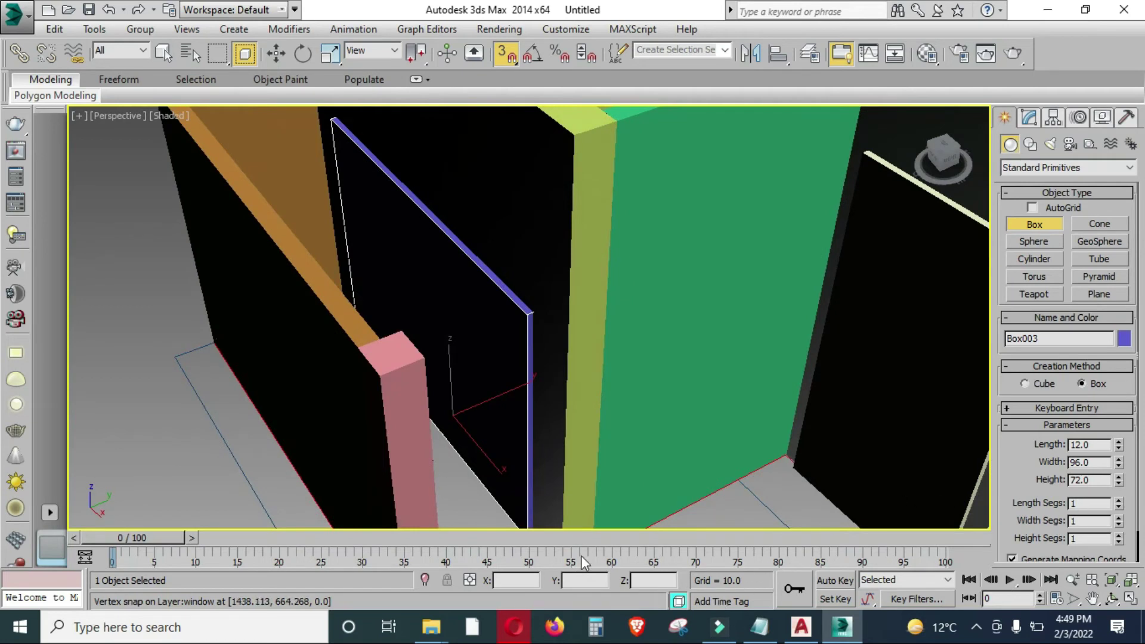
Raise the window box to Z 12 using Select and Move.
left_click(283, 49)
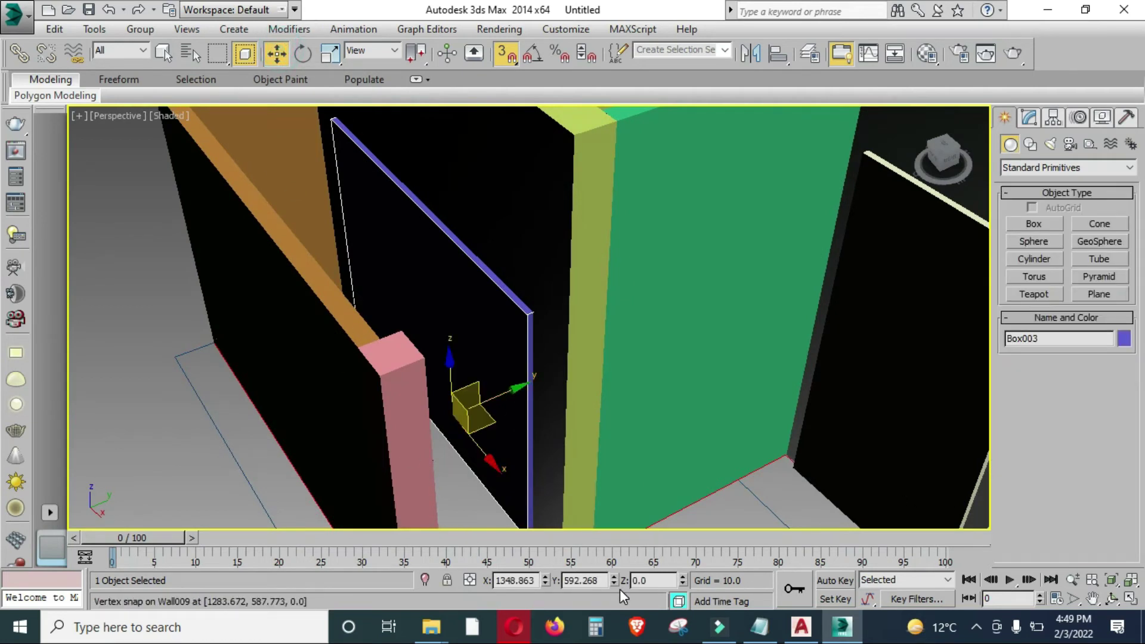
double_click(653, 581)
type("12")
key("Return")
mouse_move(524, 504)
middle_mouse_down("alt")
mouse_move(495, 446)
mouse_move(573, 434)
mouse_move(417, 358)
middle_mouse_up("alt")
scroll(495, 446, "up", 5)
scroll(494, 446, "down", 5)
Return to the enlarged Top view and frame the door area.
key("alt+w")
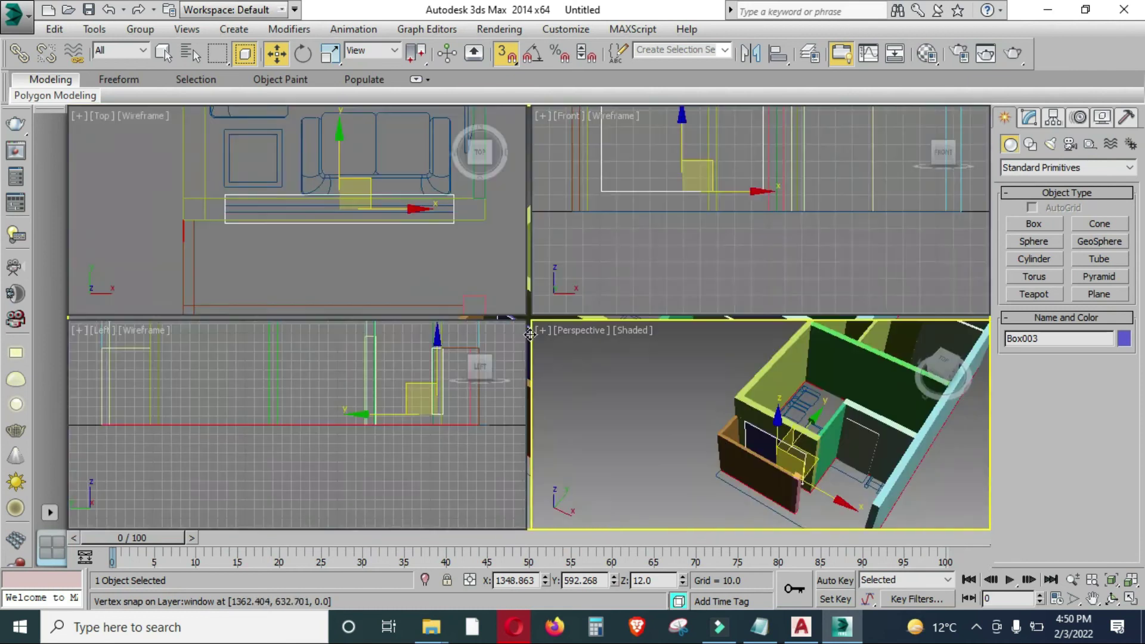
right_click(401, 247)
key("alt+w")
scroll(400, 246, "down", 3)
middle_click_drag(554, 286, 584, 387)
scroll(589, 389, "up", 2)
scroll(589, 389, "up", 2)
scroll(562, 304, "up", 2)
scroll(575, 330, "up", 1)
Draw a 36-wide door-opening box, 12 deep and 84 tall.
scroll(574, 329, "up", 2)
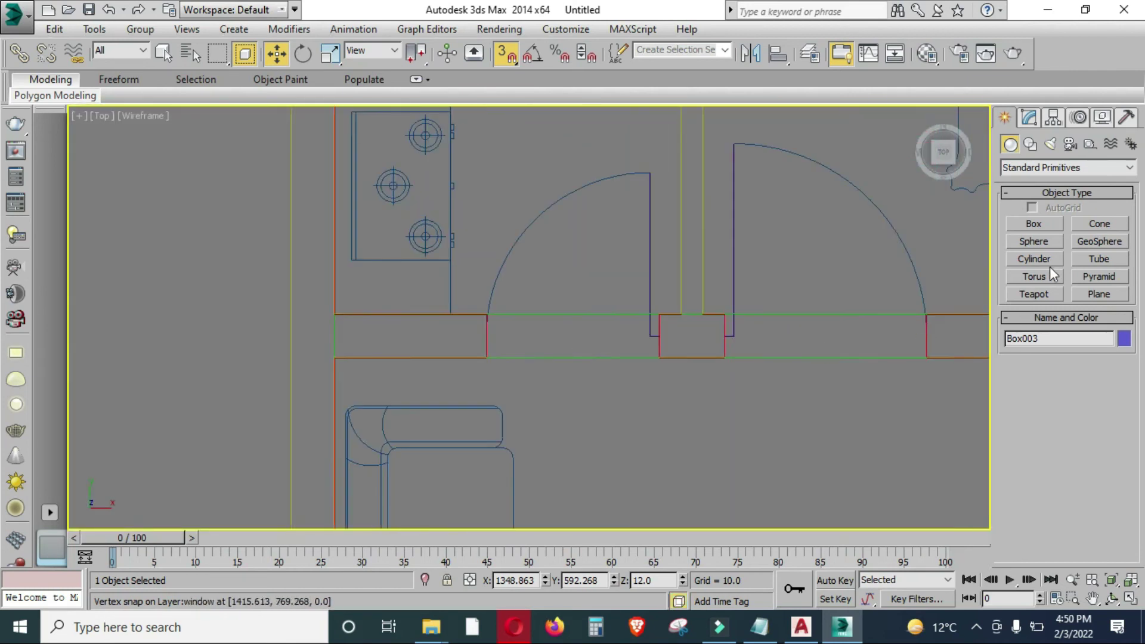
left_click(1043, 224)
scroll(527, 368, "up", 1)
scroll(460, 286, "up", 1)
scroll(471, 285, "up", 1)
mouse_move(475, 285)
left_mouse_down()
mouse_move(767, 401)
mouse_move(826, 385)
left_mouse_up()
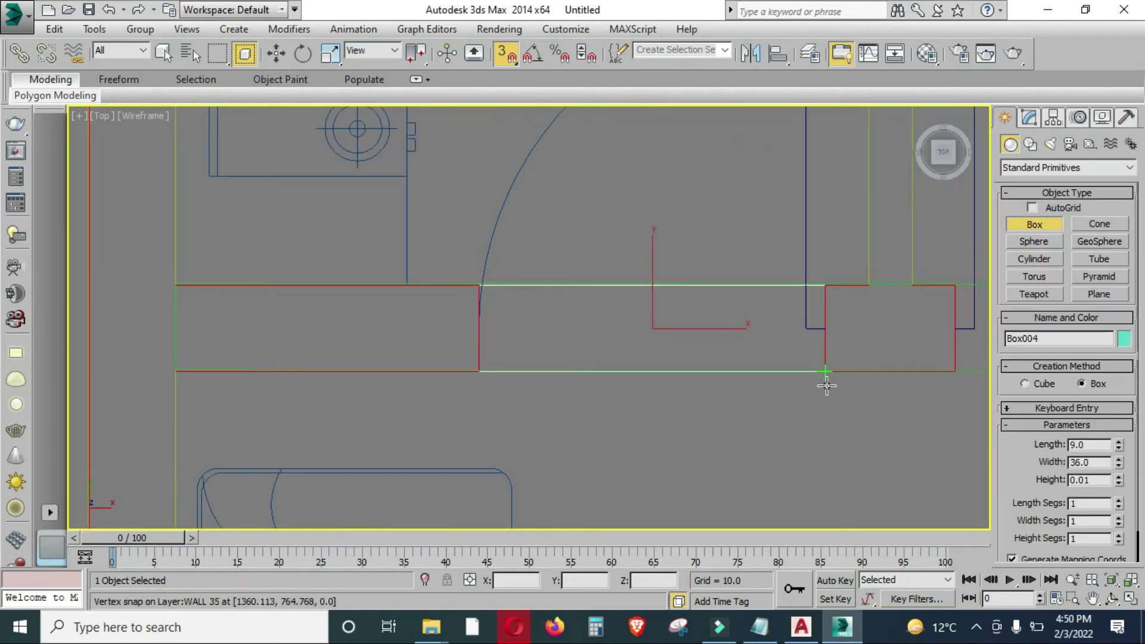
left_click(746, 179)
scroll(763, 286, "down", 1)
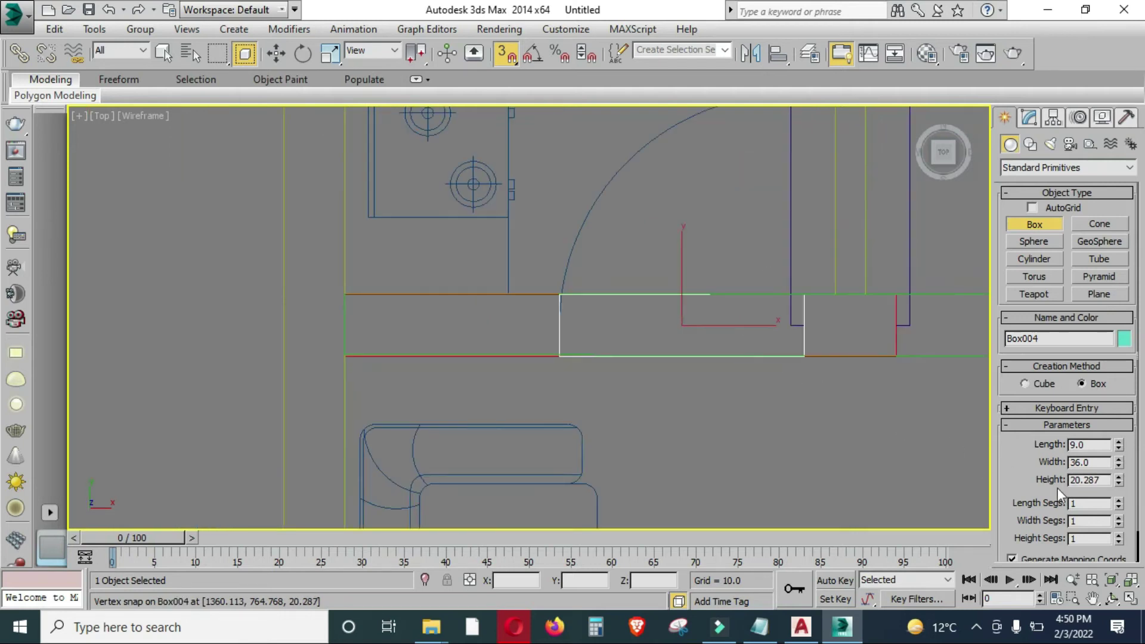
double_click(1086, 480)
key("Return")
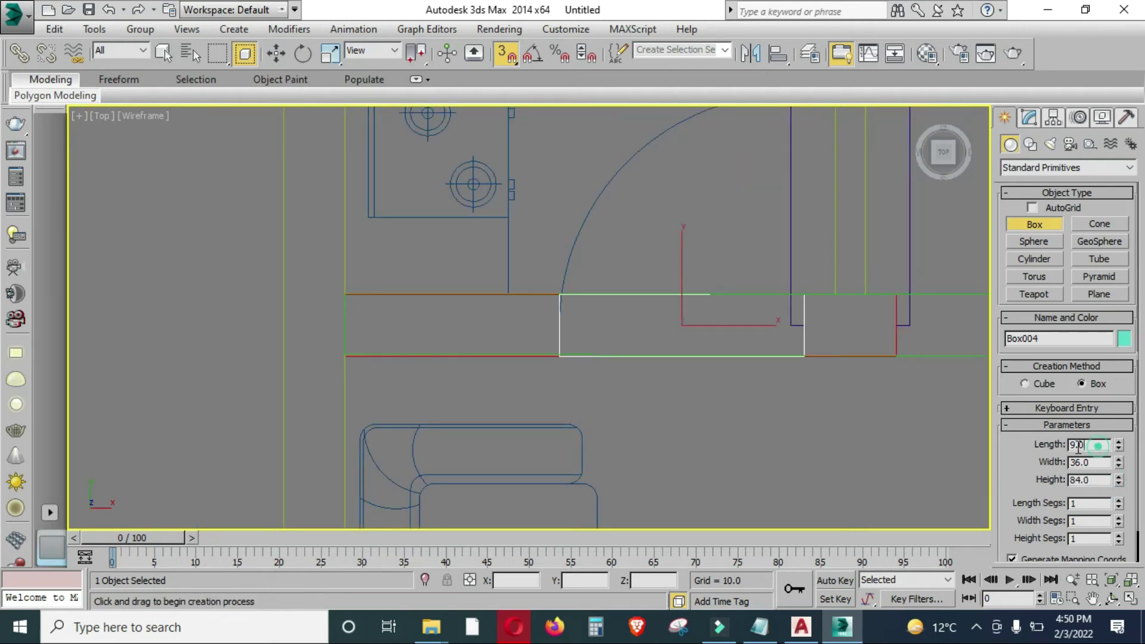
type("12")
key("Return")
Check the new door box in Perspective, then return to the enlarged Top view.
key("alt+w")
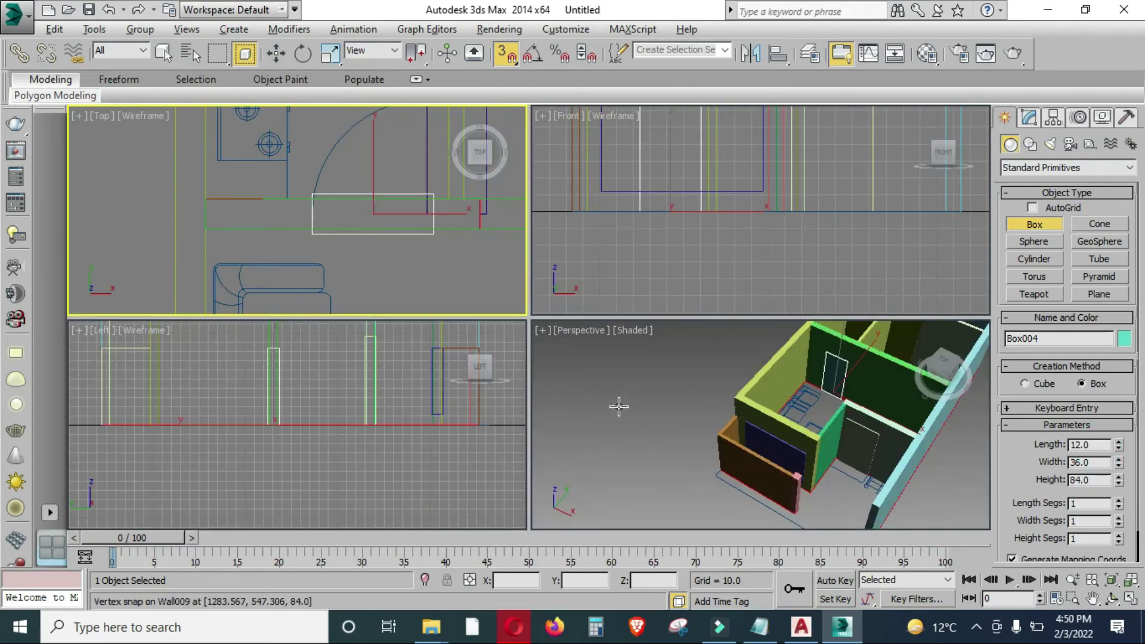
key("alt+w")
scroll(756, 370, "down", 3)
scroll(706, 276, "down", 3)
key("alt+w")
right_click(470, 256)
key("alt+w")
Draw a 42-wide box across the next door opening with height 7' (84) and length 12.
mouse_move(652, 327)
middle_mouse_down()
mouse_move(536, 332)
mouse_move(421, 312)
middle_mouse_up()
left_click_drag(417, 295, 711, 358)
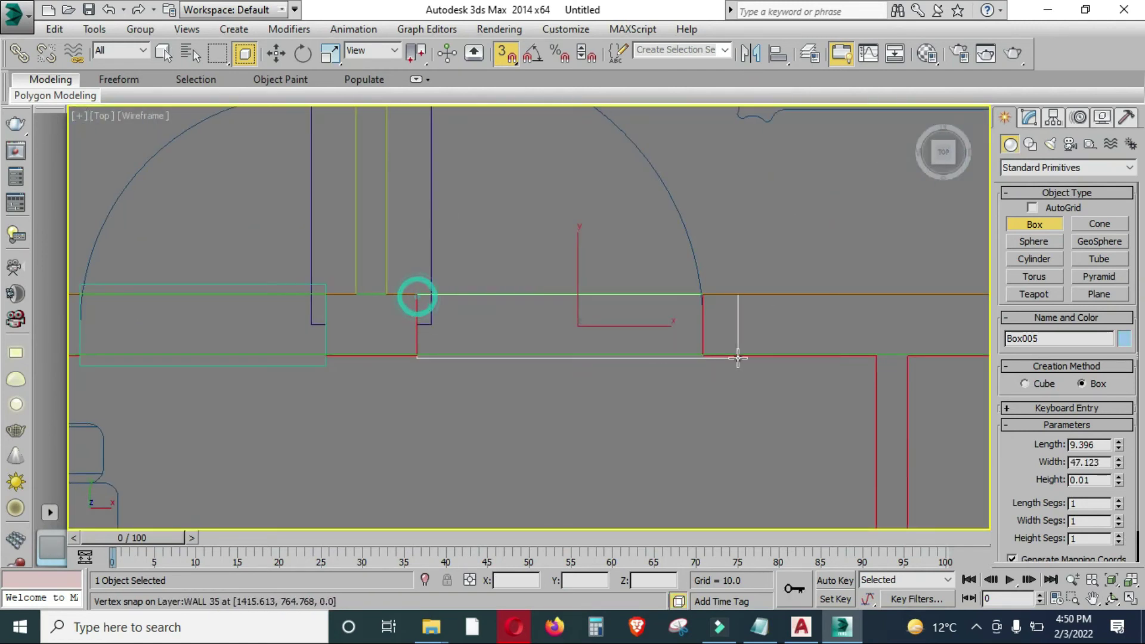
double_click(1089, 480)
type("7")
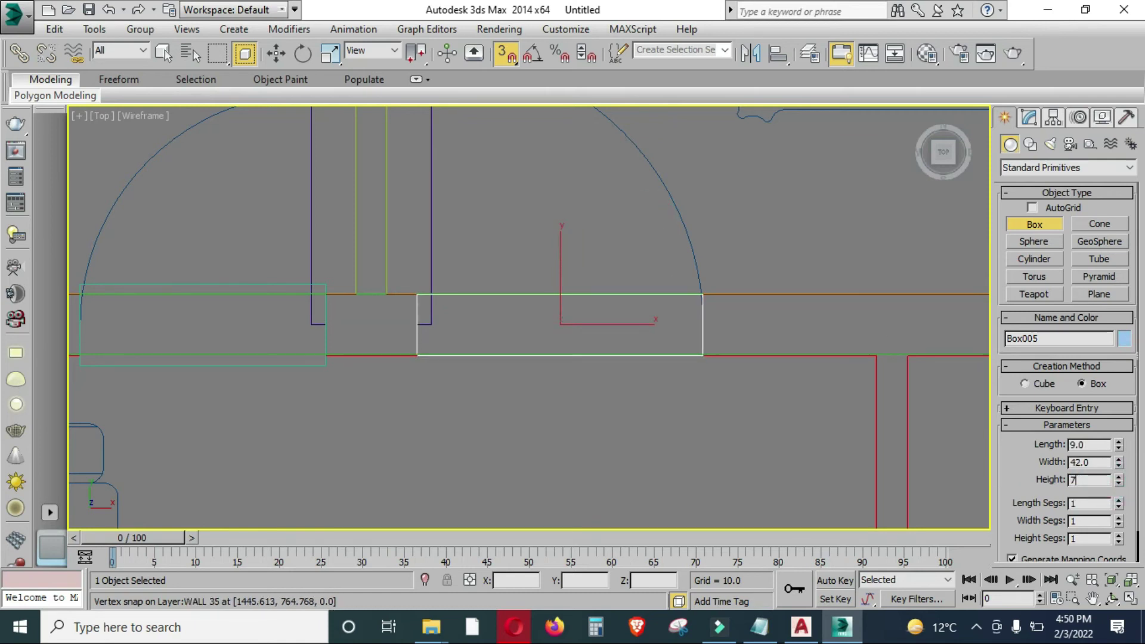
double_click(1086, 445)
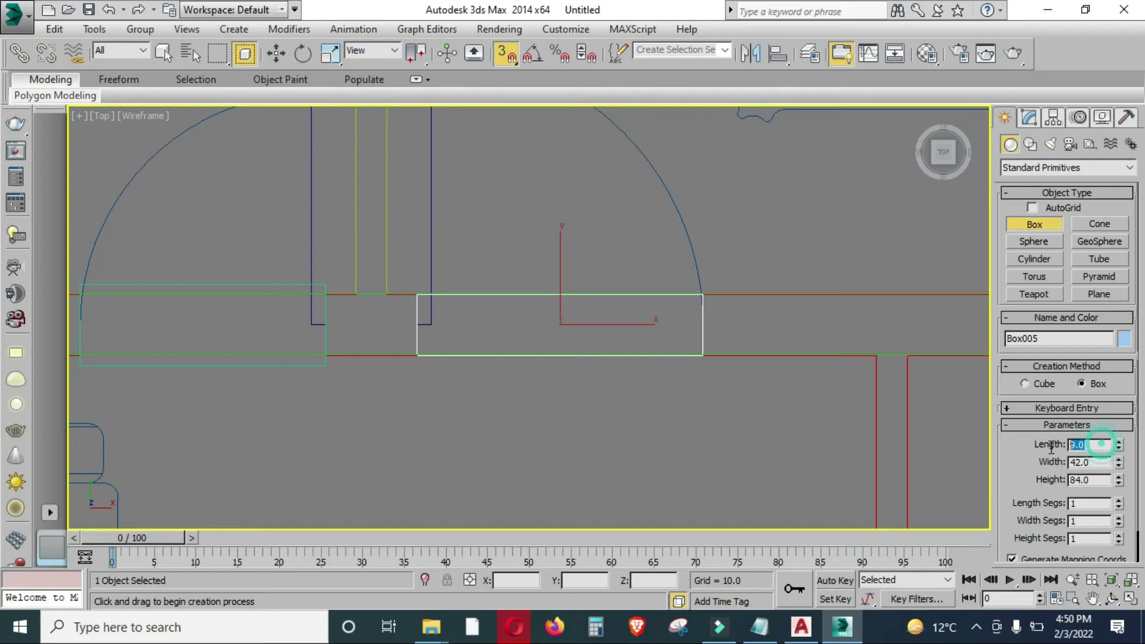
type("12")
key("Return")
scroll(573, 416, "down", 3)
scroll(594, 429, "down", 3)
scroll(584, 429, "up", 2)
Draw a box across the opening beside the door with height 72 and depth 12.
scroll(501, 266, "up", 2)
scroll(404, 309, "up", 2)
middle_click_drag(404, 309, 489, 294)
left_click_drag(477, 286, 718, 337)
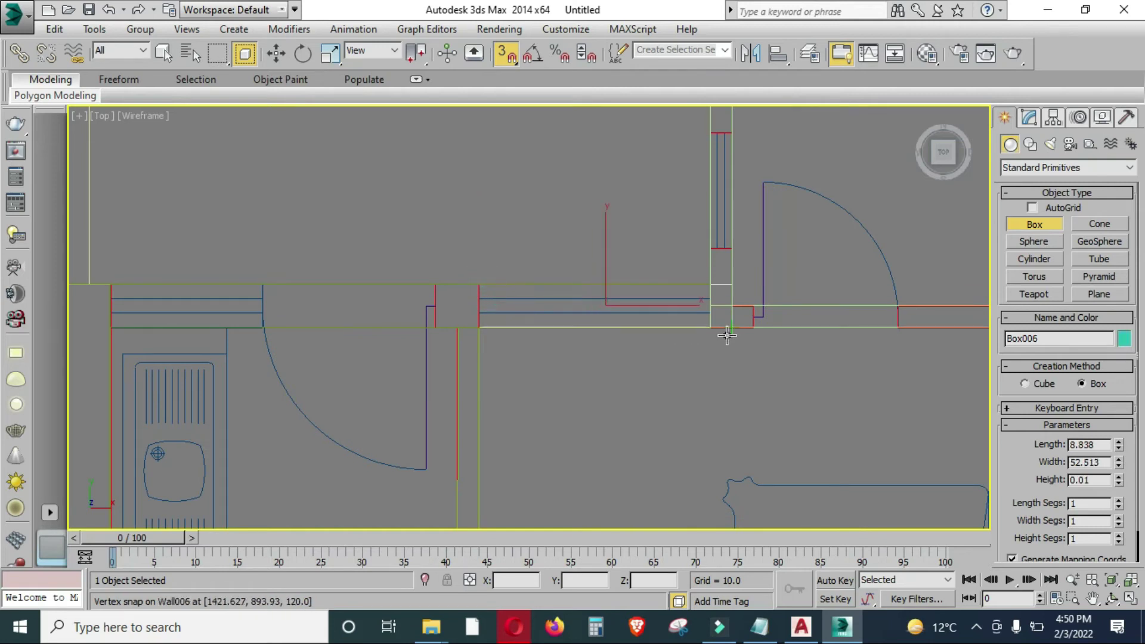
left_click(662, 207)
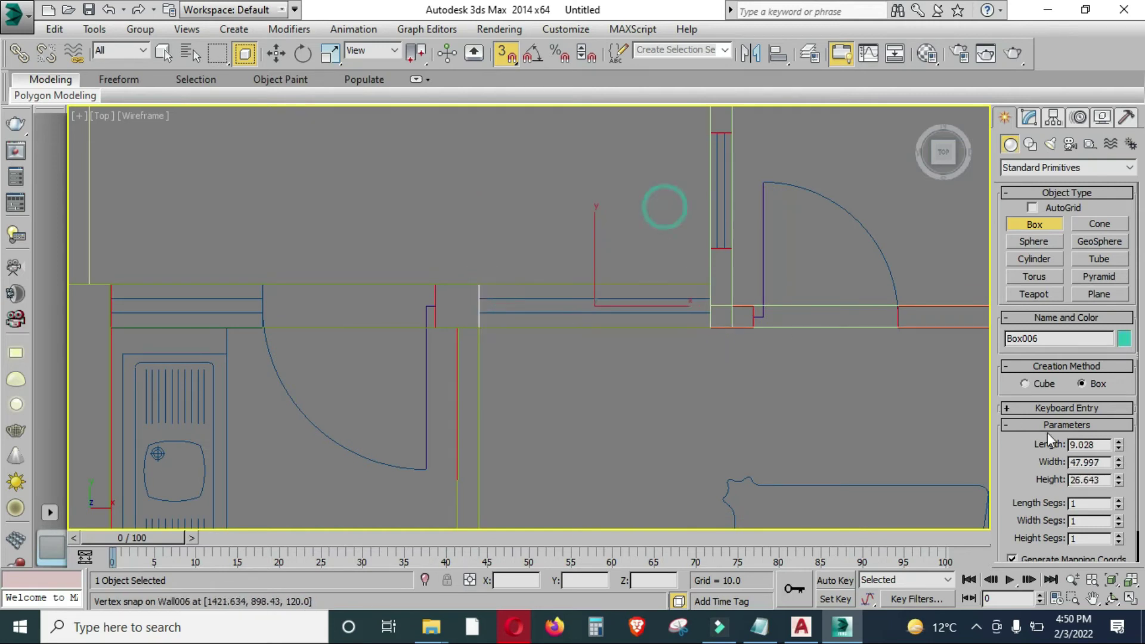
left_click_drag(1103, 479, 1051, 489)
type("72")
key("Return")
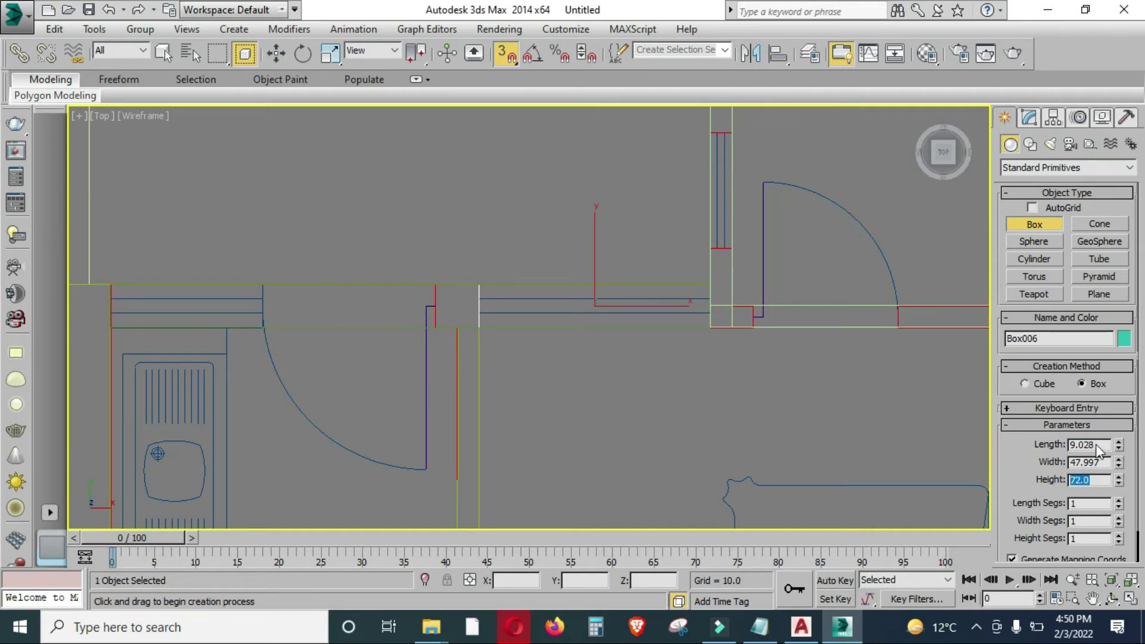
left_click_drag(1104, 445, 1027, 445)
type("12")
key("Return")
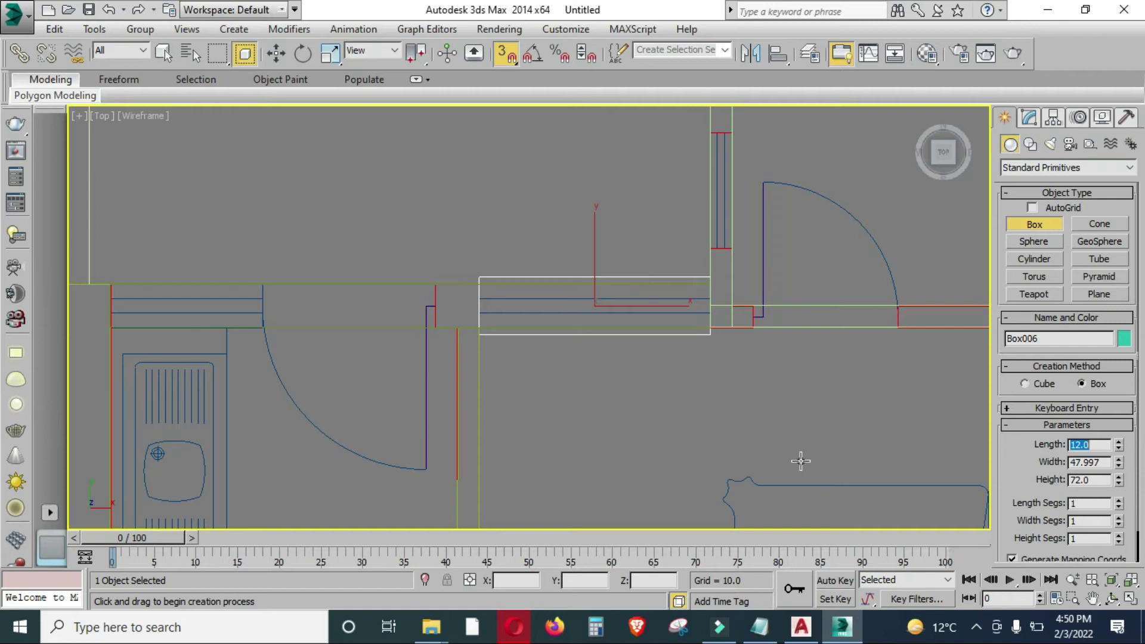
Draw a box across the small door opening and set its height and depth to 7.
scroll(801, 461, "down", 3)
scroll(682, 391, "up", 3)
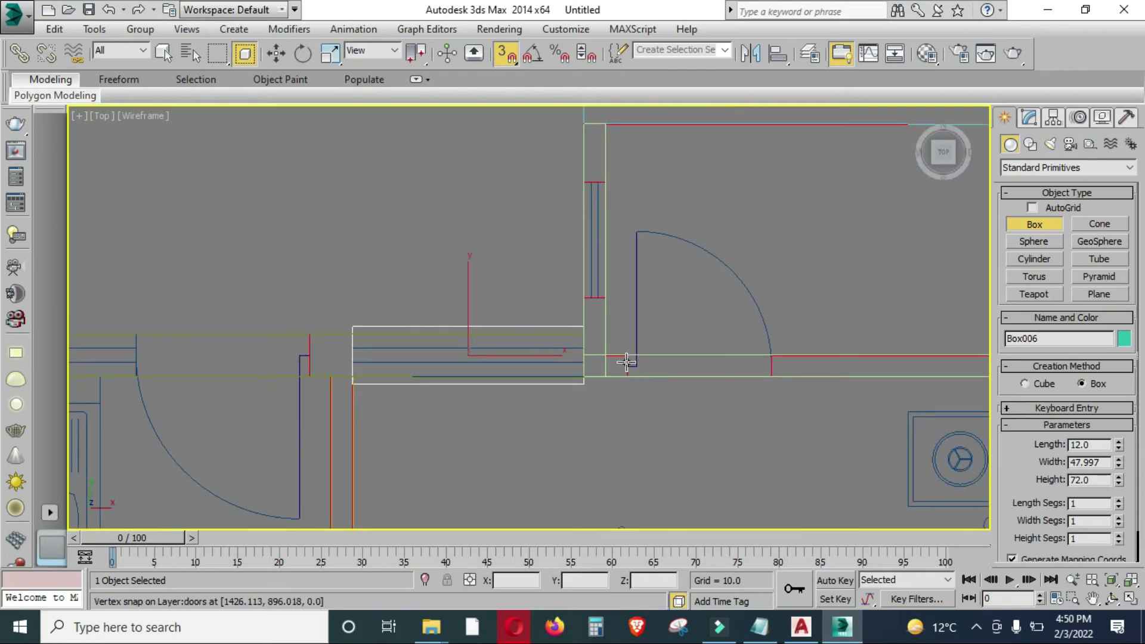
left_click_drag(627, 361, 767, 378)
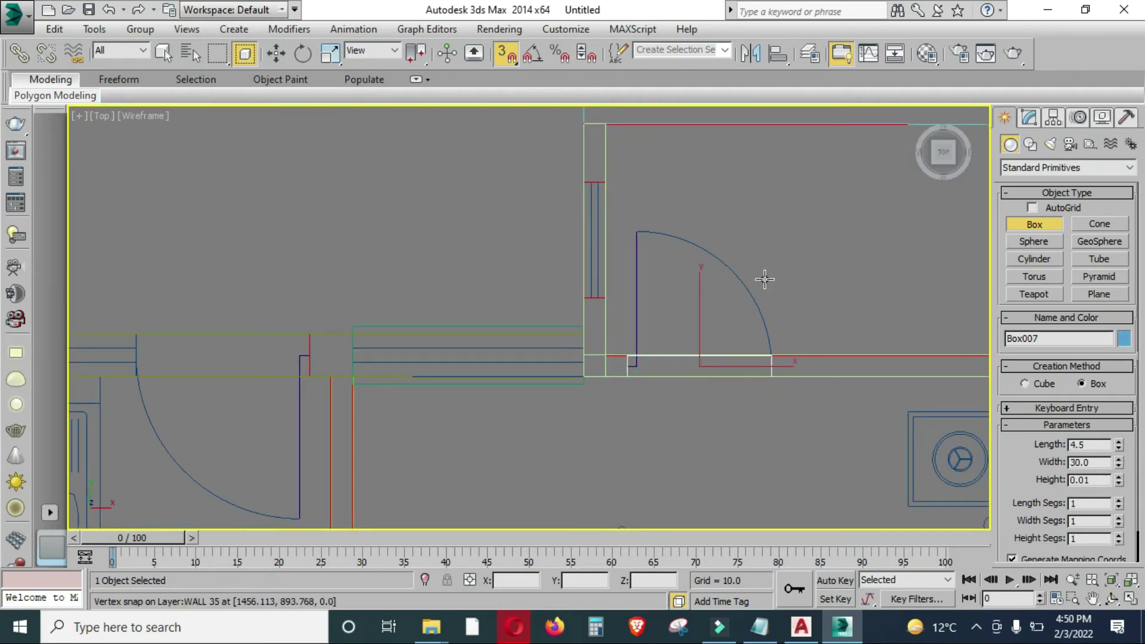
double_click(1106, 480)
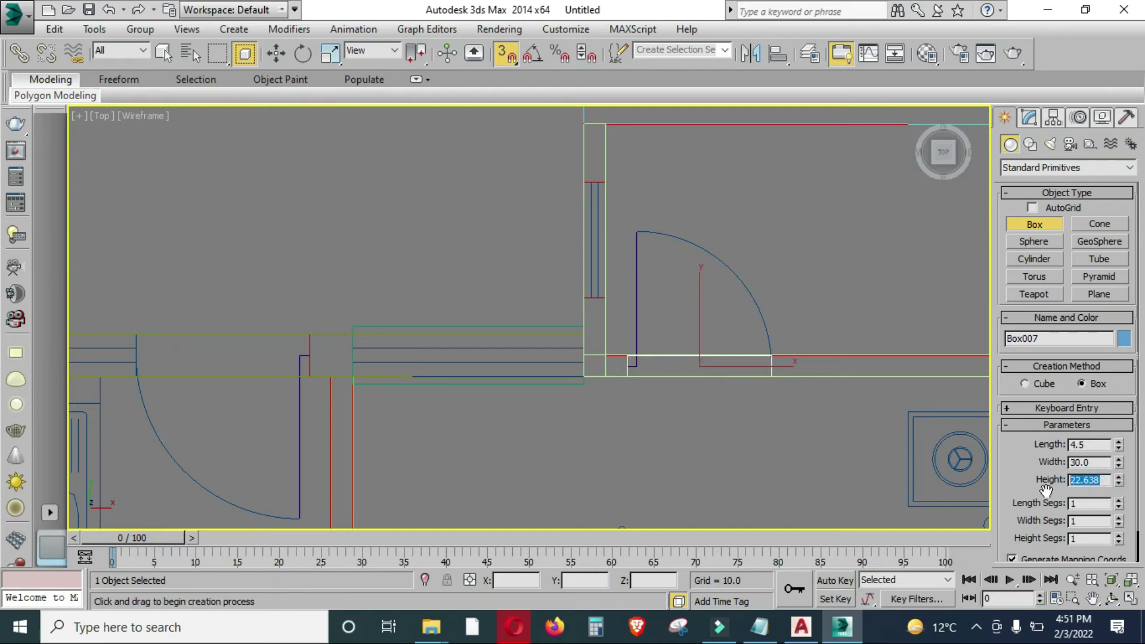
type("7")
double_click(1094, 447)
key("Return")
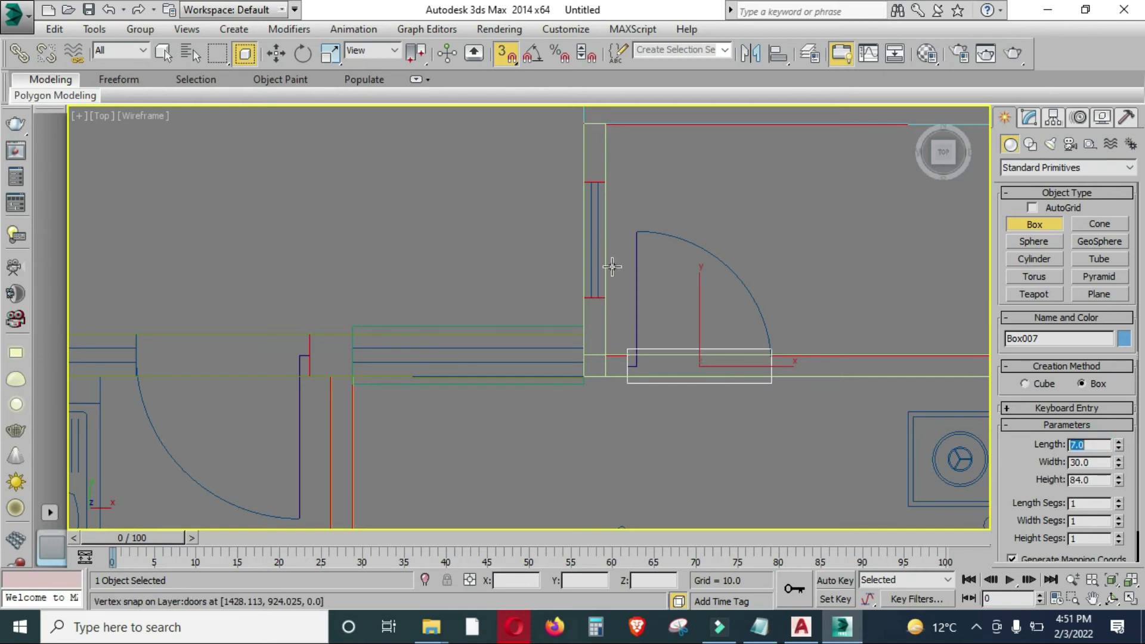
Draw a thin cutter box inside the window frame with height 2.
middle_click_drag(614, 263, 621, 279)
left_click_drag(587, 205, 613, 314)
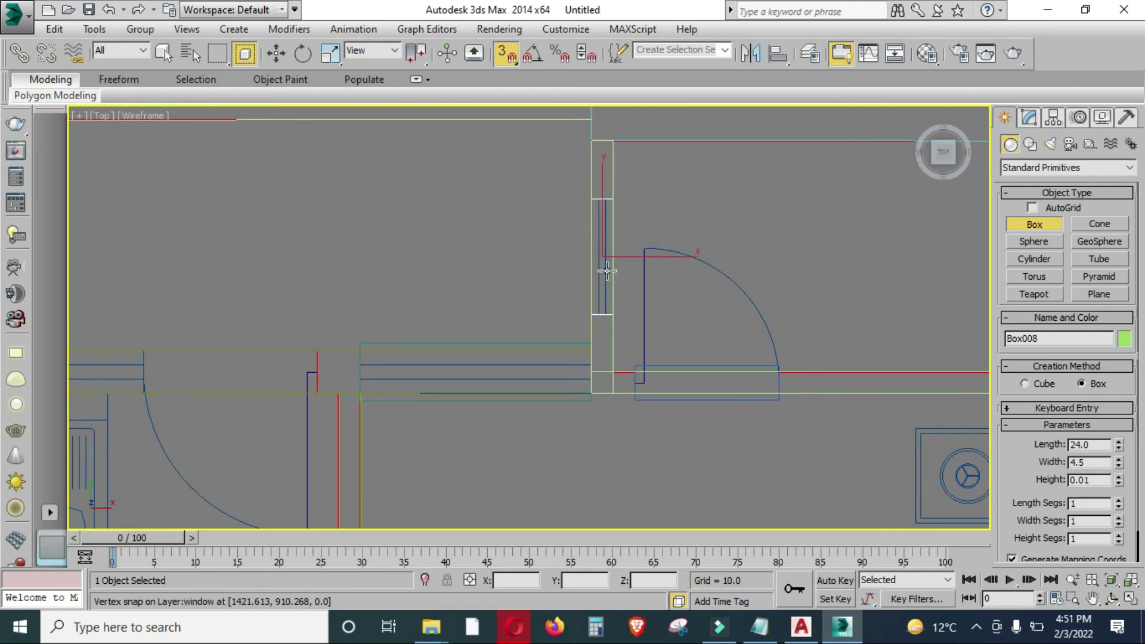
left_click(599, 192)
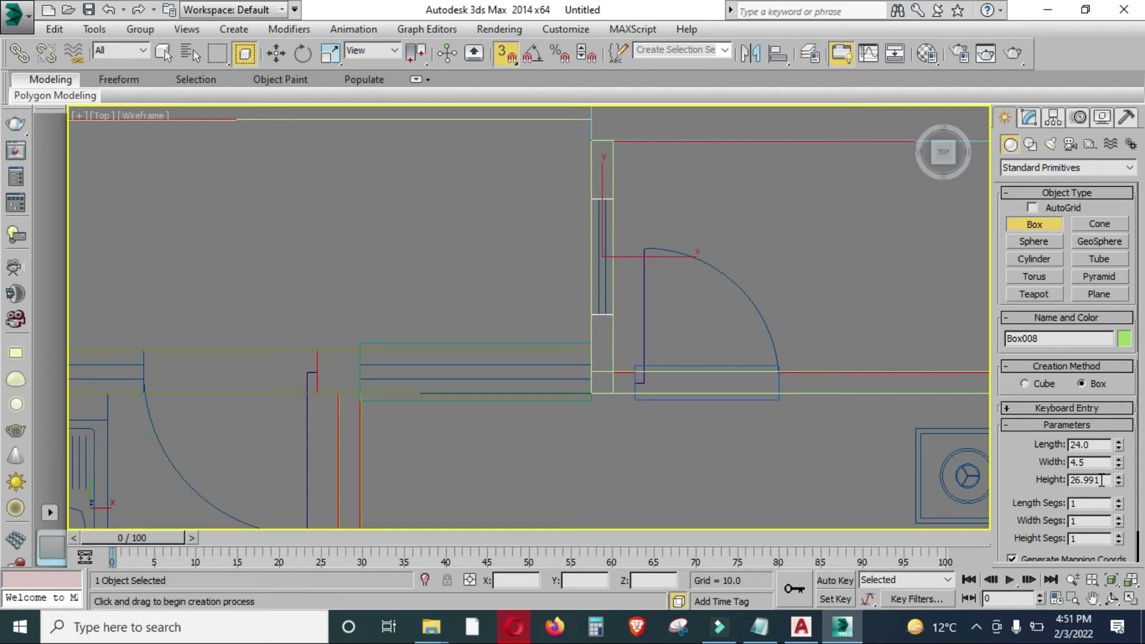
left_click_drag(1101, 481, 1056, 486)
type("24.0")
left_click_drag(1096, 460, 1031, 464)
scroll(447, 358, "down", 3)
scroll(523, 344, "up", 4)
scroll(523, 334, "up", 2)
Draw the doorway cutter box Box009 at 12 × 36 × 84.
left_click_drag(523, 334, 768, 395)
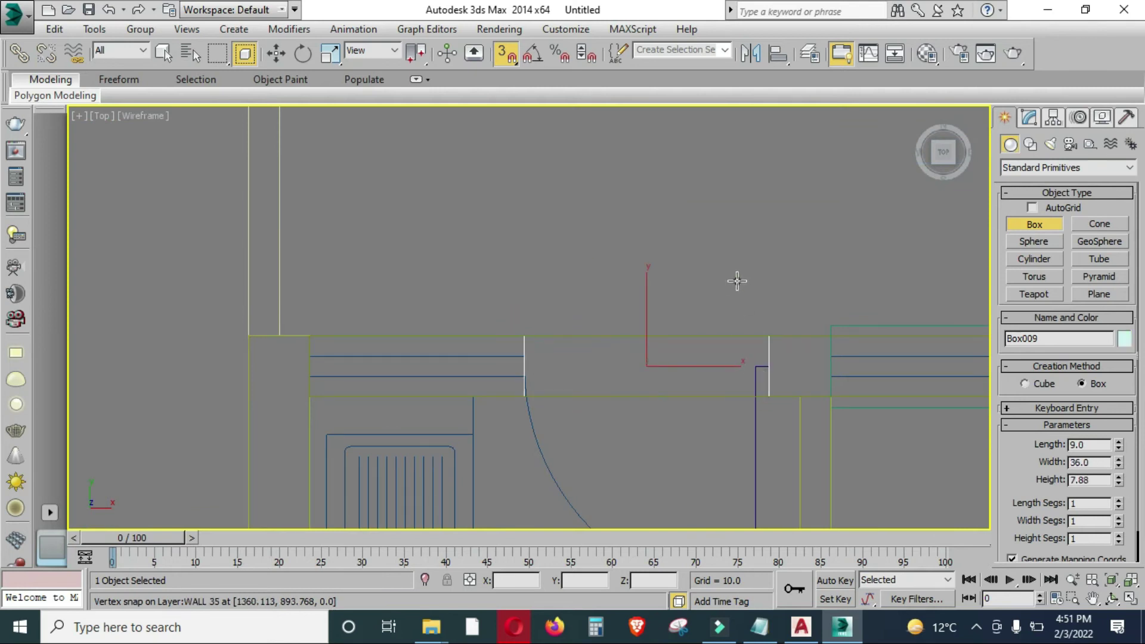
left_click_drag(1119, 479, 1026, 493)
type("7")
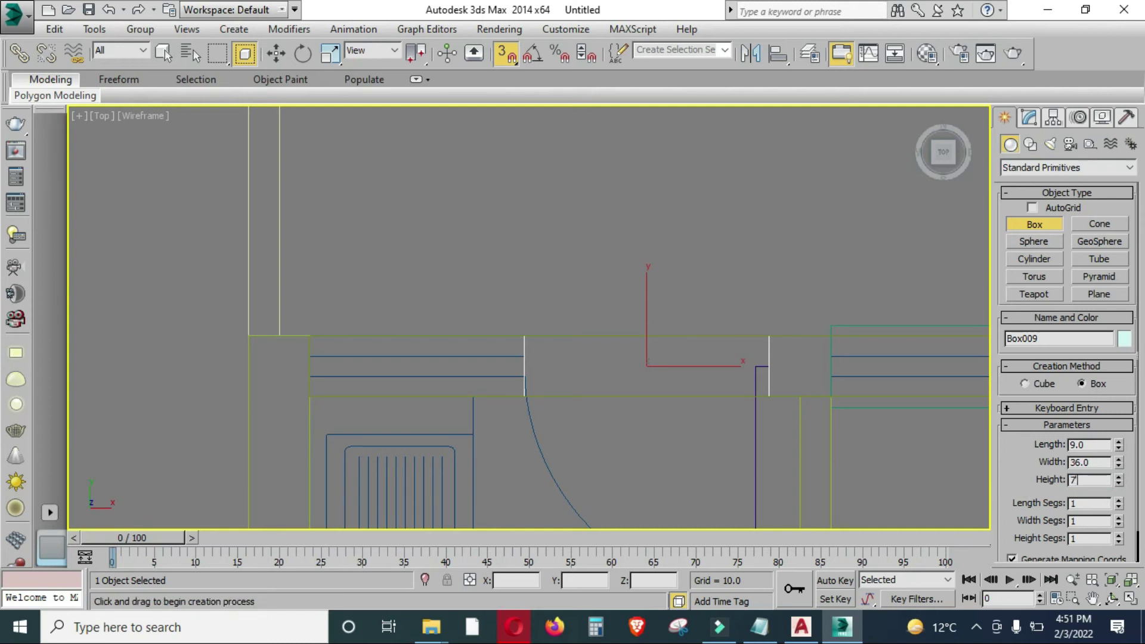
double_click(1091, 446)
key("Return")
scroll(605, 372, "down", 2)
middle_click_drag(564, 399, 613, 334)
scroll(597, 338, "down", 2)
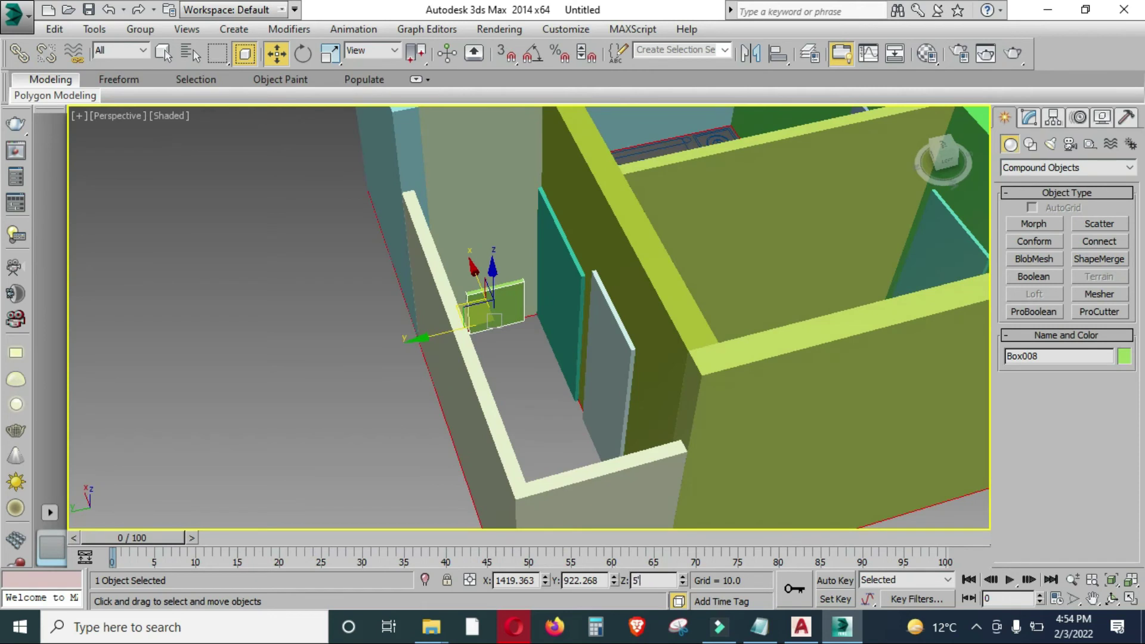
Try Z 50 and then Z 60 for the window box, then revert.
type("0")
key("Return")
type("60")
key("Return")
mouse_move(549, 383)
middle_mouse_down("alt")
mouse_move(599, 326)
mouse_move(595, 355)
middle_mouse_up("alt")
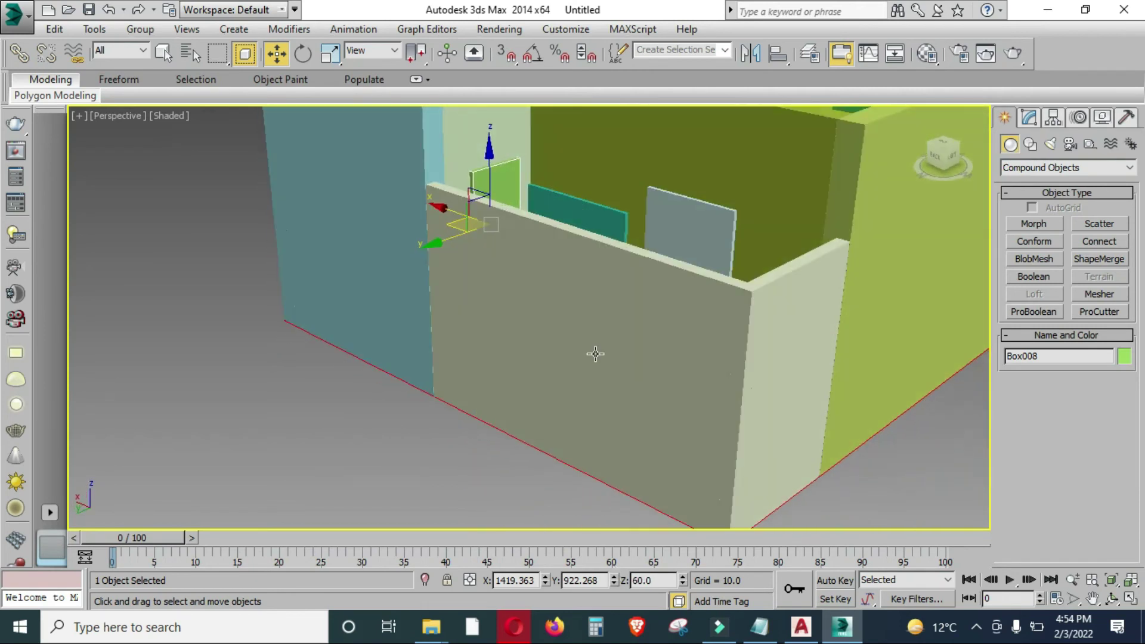
key("Escape")
Try Z 72 and then Z 48 for the window box, orbiting to inspect it.
type("72")
key("Return")
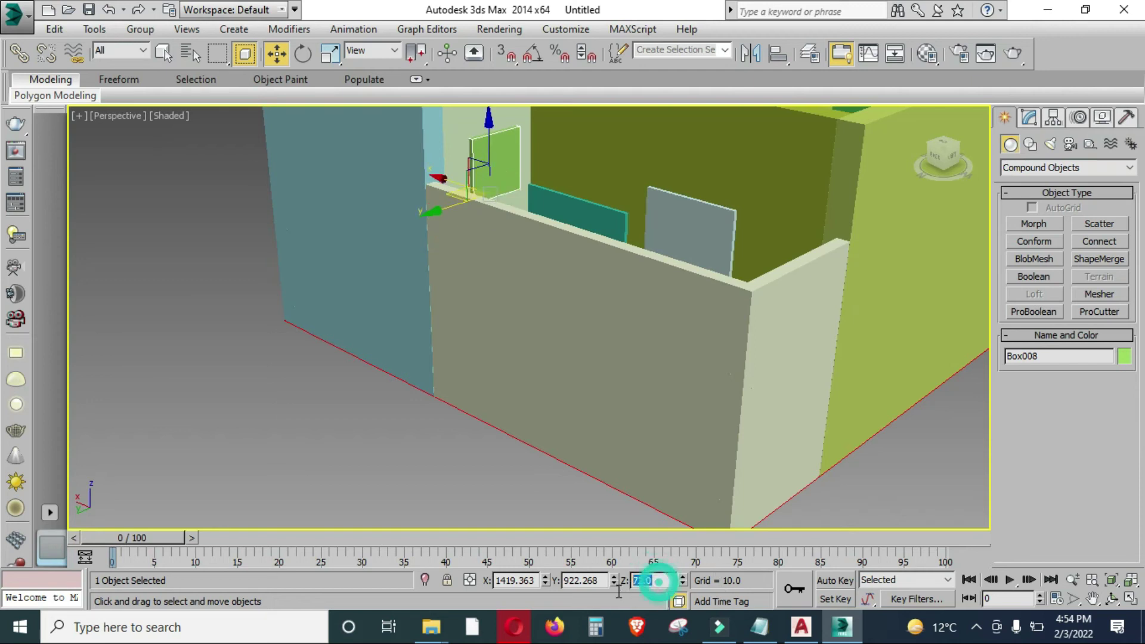
type("48")
key("Return")
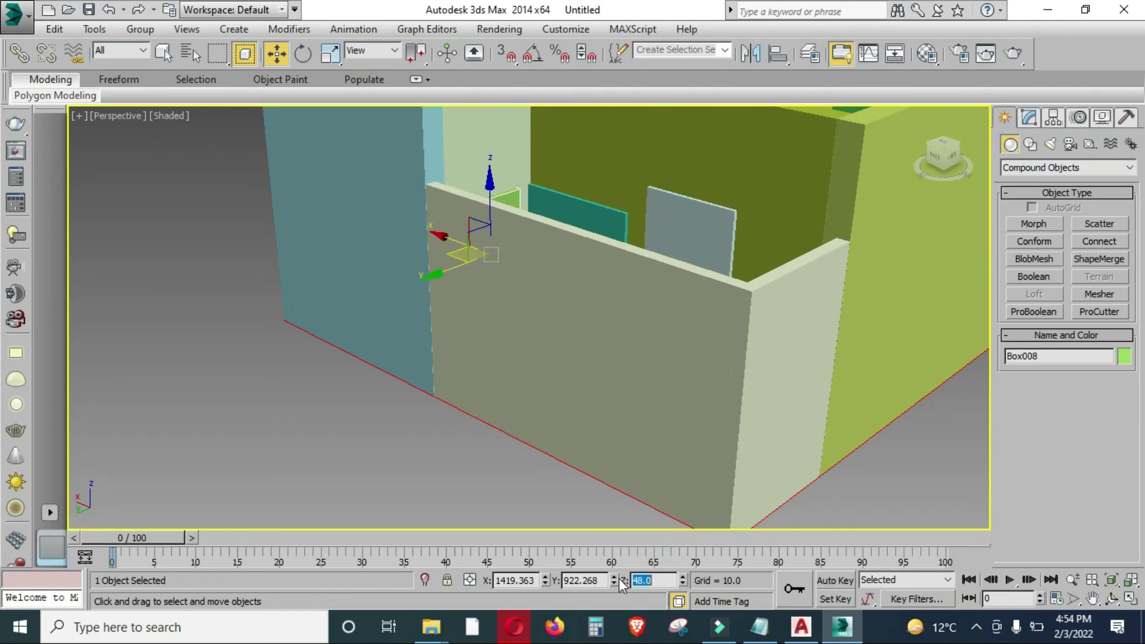
middle_click_drag(552, 370, 517, 415, "alt")
scroll(517, 415, "down", 5)
mouse_move(557, 334)
middle_mouse_down("alt")
mouse_move(733, 322)
mouse_move(509, 332)
middle_mouse_up("alt")
scroll(579, 245, "up", 5)
mouse_move(579, 245)
middle_mouse_down("alt")
mouse_move(535, 327)
mouse_move(545, 334)
mouse_move(558, 305)
mouse_move(499, 307)
mouse_move(509, 304)
middle_mouse_up("alt")
Raise the teal door panel Box006 to Z 12.
left_click(518, 321)
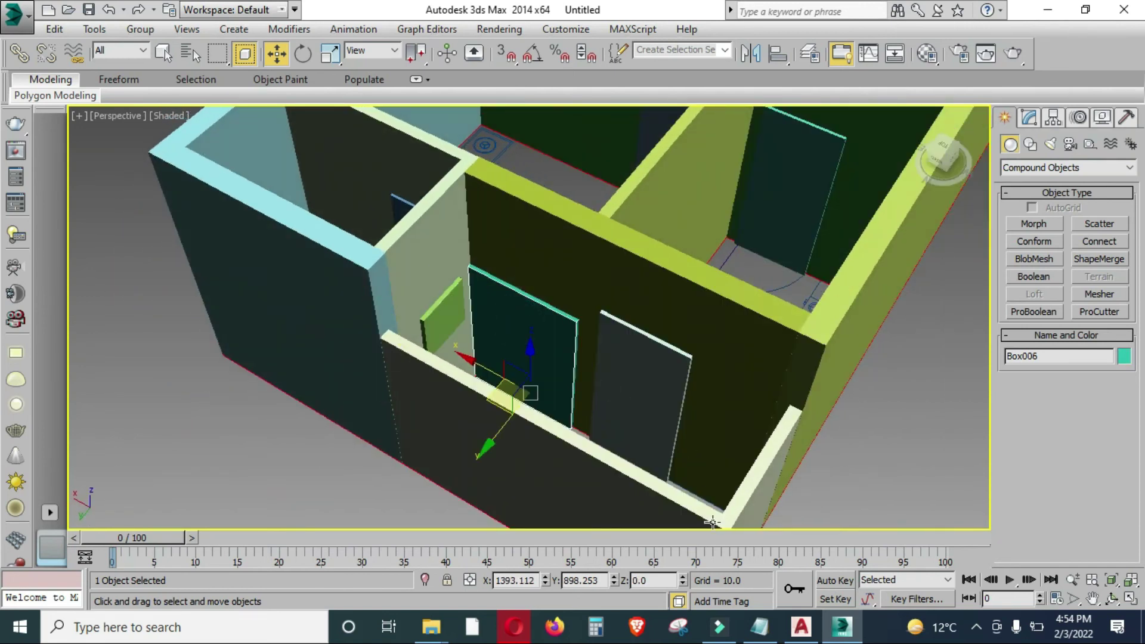
double_click(662, 579)
type("12")
key("Return")
middle_click_drag(557, 428, 492, 313, "alt")
Set the green window box Box008 to Z 60.
left_click(492, 309)
double_click(655, 581)
type("60")
key("Return")
mouse_move(588, 416)
middle_mouse_down("alt")
mouse_move(655, 415)
mouse_move(410, 444)
mouse_move(472, 322)
mouse_move(472, 332)
mouse_move(487, 309)
mouse_move(511, 325)
middle_mouse_up("alt")
scroll(655, 415, "down", 5)
scroll(501, 316, "up", 2)
scroll(477, 322, "up", 2)
scroll(483, 334, "down", 3)
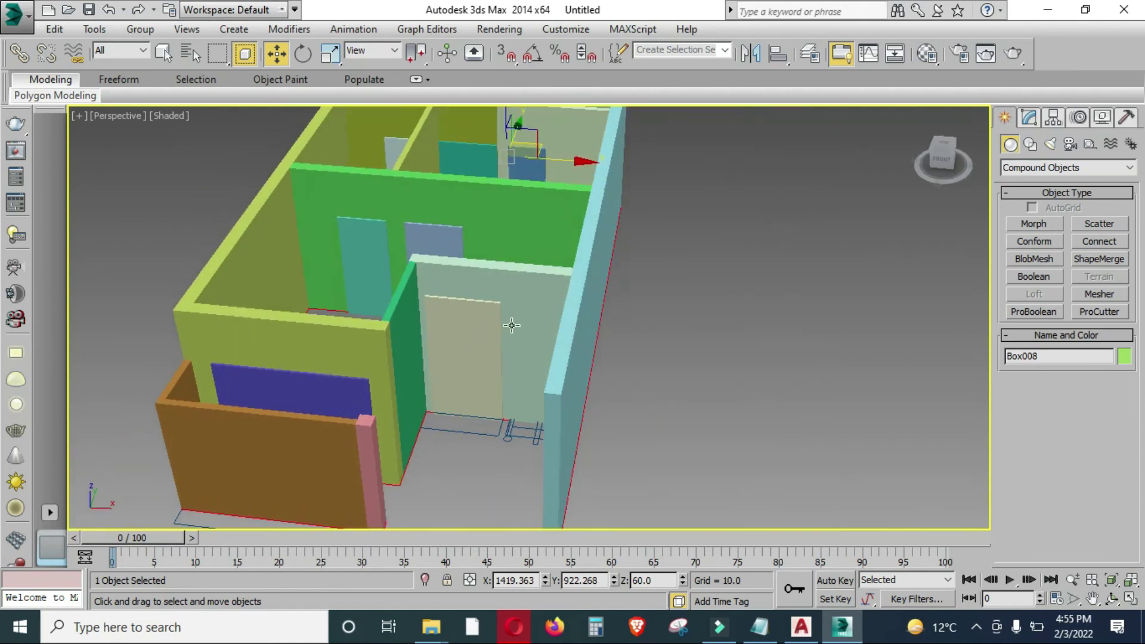
Make Wall002 a ProBoolean compound object and start picking cutter boxes.
left_click(534, 304)
scroll(536, 313, "up", 3)
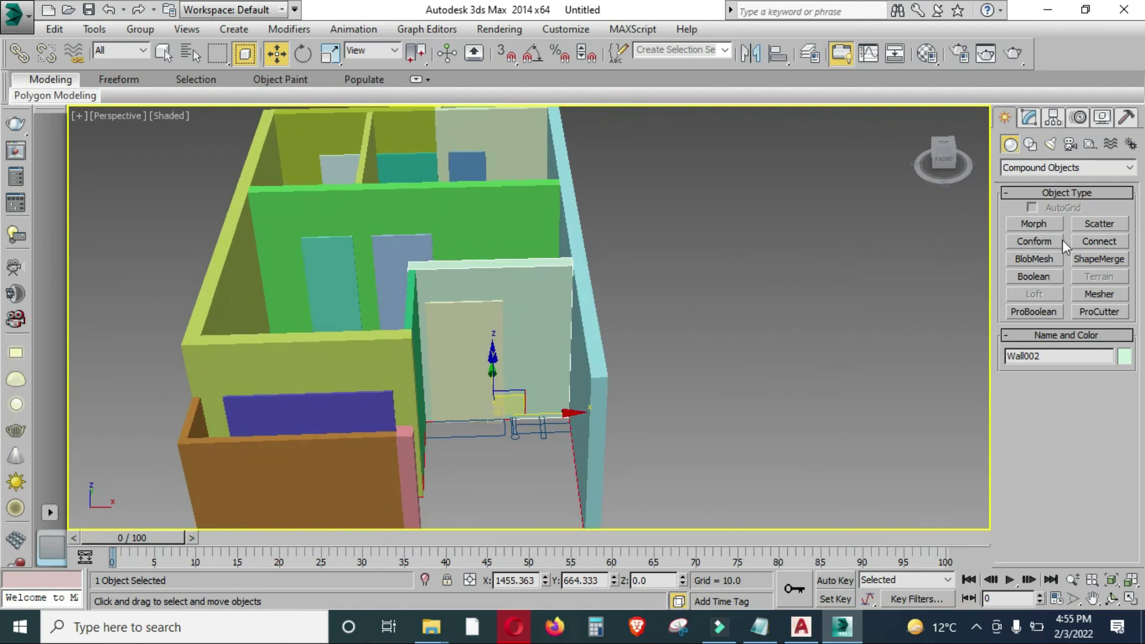
left_click(1067, 172)
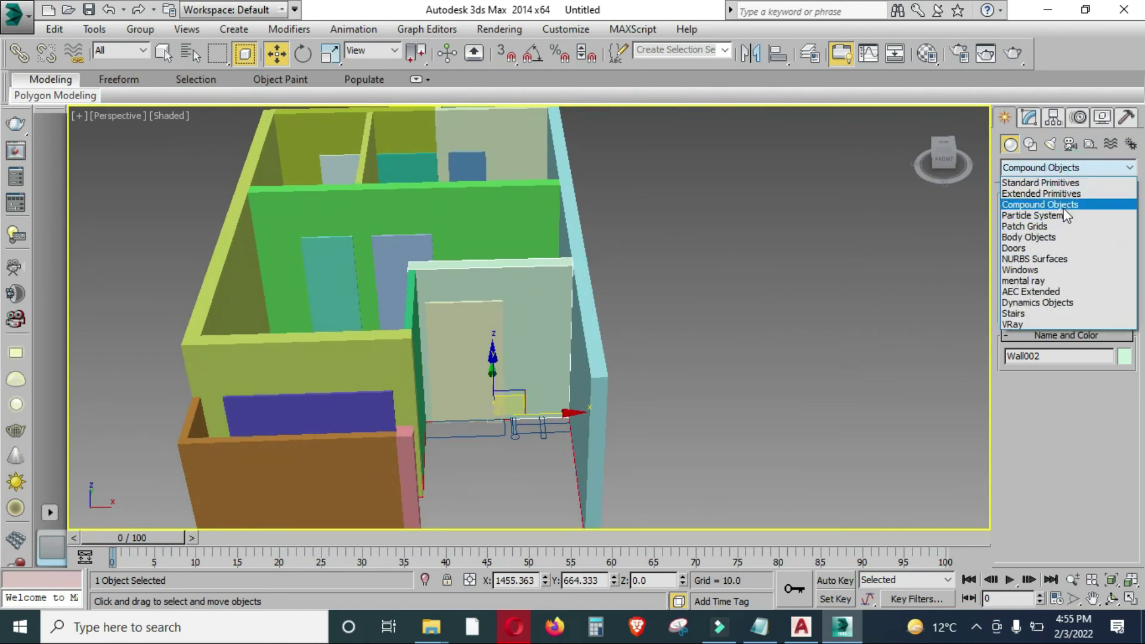
left_click(1051, 196)
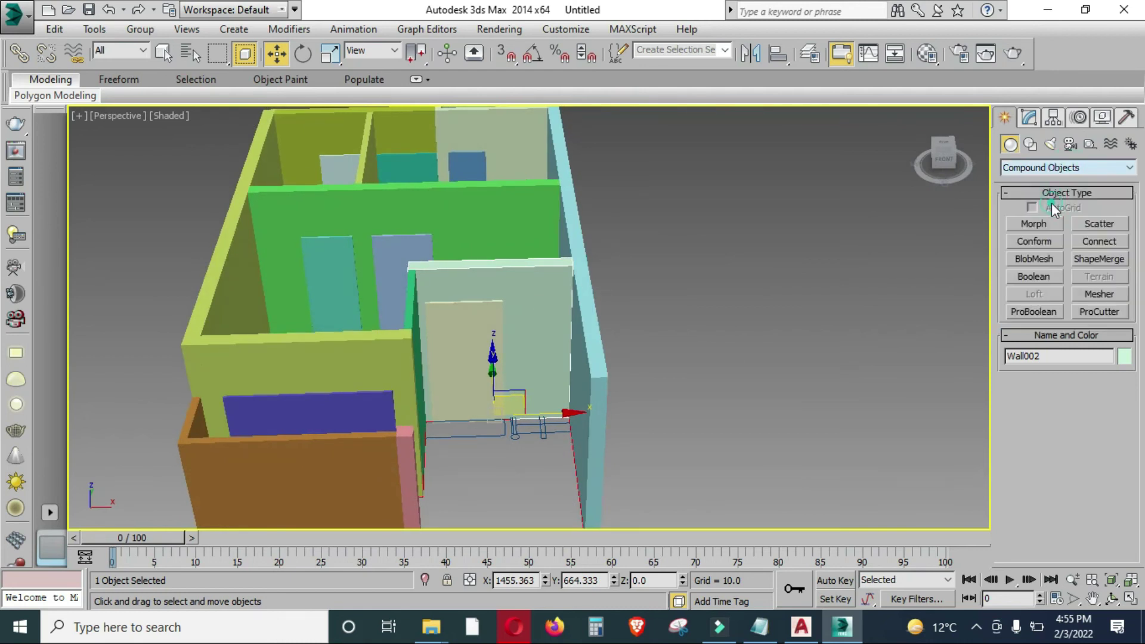
left_click(1033, 311)
left_click(1048, 401)
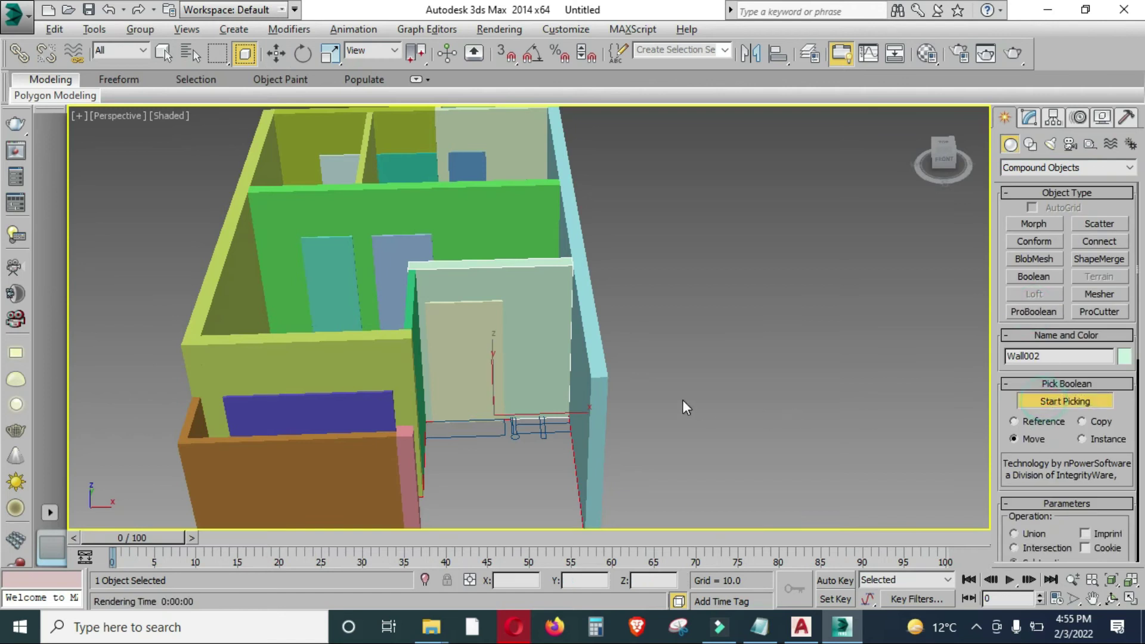
scroll(668, 401, "down", 2)
scroll(566, 369, "up", 6)
scroll(428, 323, "down", 4)
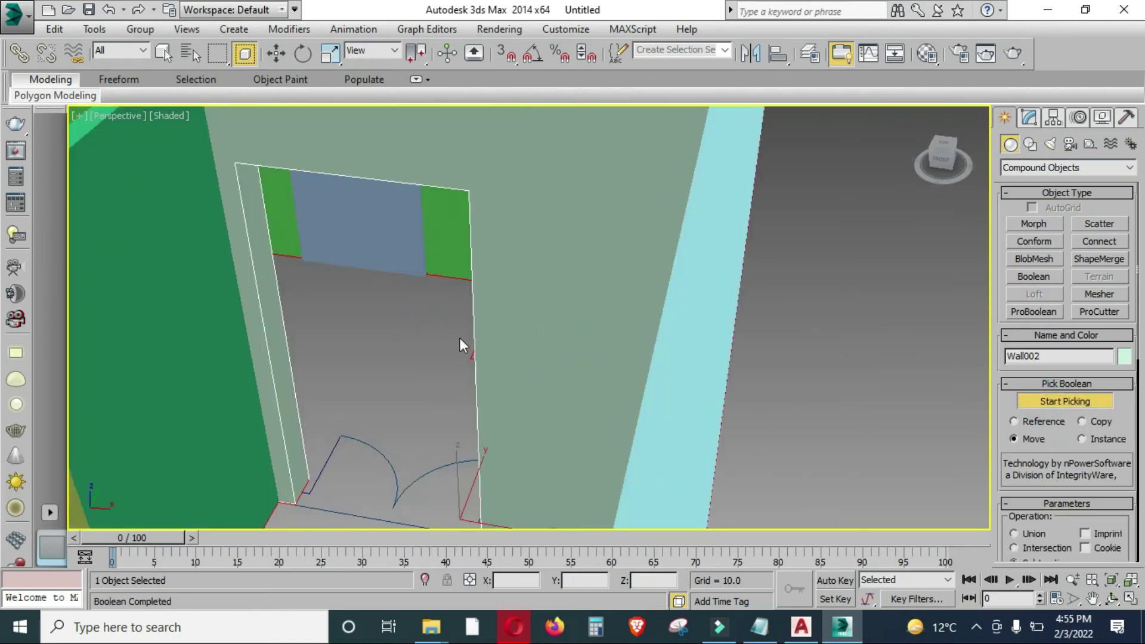
scroll(459, 337, "down", 5)
scroll(471, 351, "up", 1)
scroll(485, 361, "up", 1)
scroll(449, 372, "down", 1)
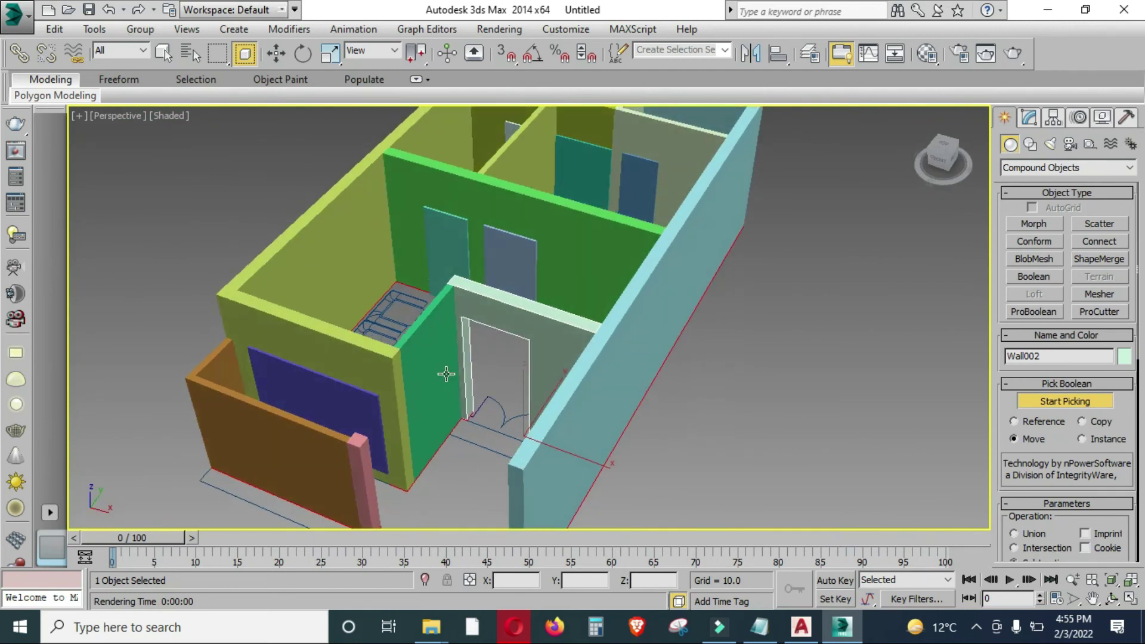
scroll(473, 345, "down", 1)
scroll(474, 341, "up", 3)
scroll(486, 320, "down", 2)
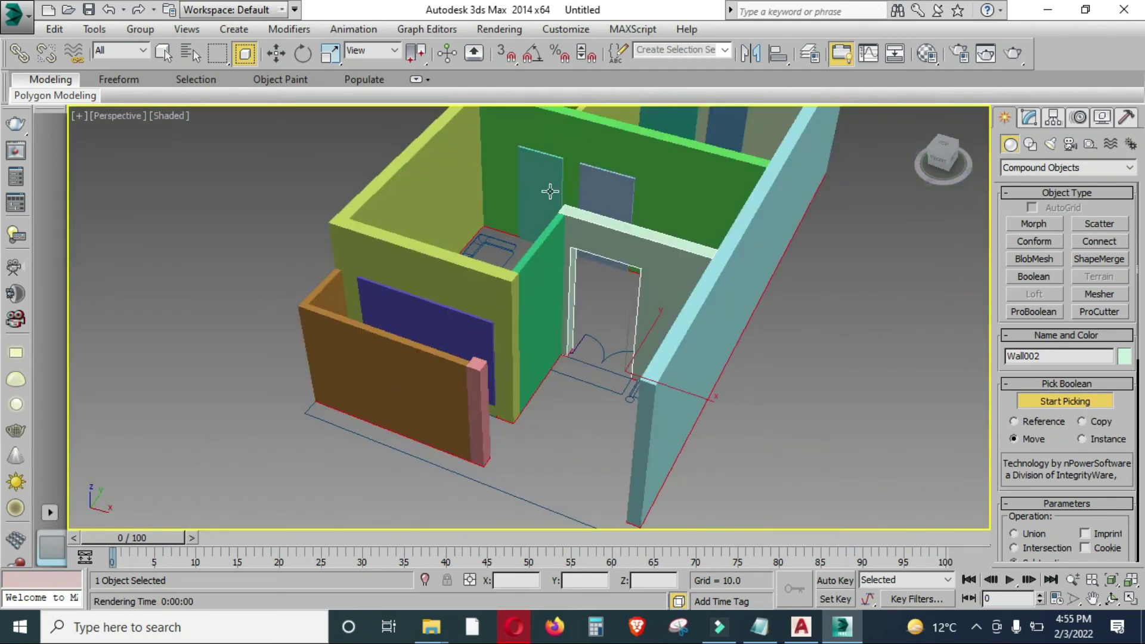
Cut the purple panel out of the yellow wall Wall001 with ProBoolean.
left_click(405, 262)
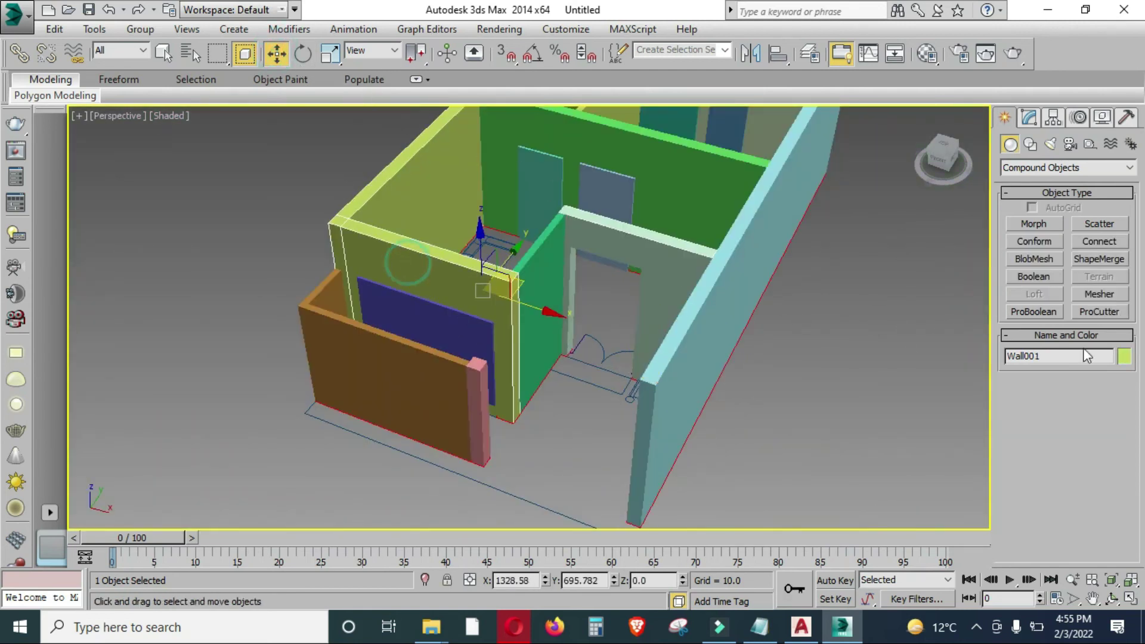
left_click(1041, 314)
left_click(1065, 401)
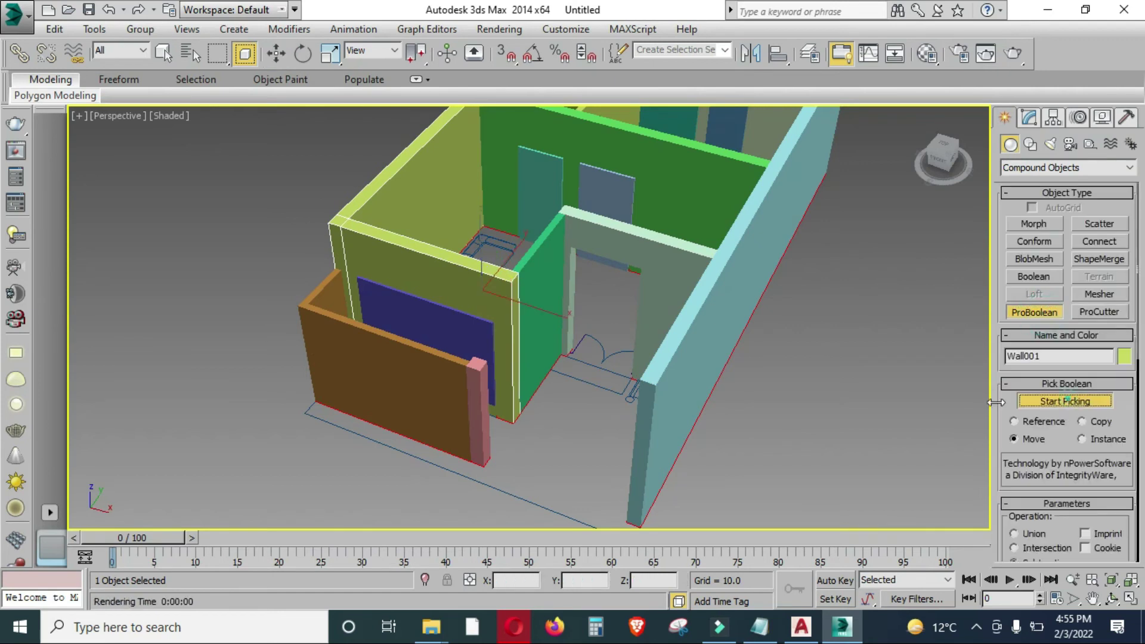
left_click(449, 337)
mouse_move(500, 310)
middle_mouse_down("alt")
mouse_move(498, 405)
mouse_move(479, 368)
middle_mouse_up("alt")
Cut the blue door box and teal box out of the green wall Wall004 with ProBoolean.
left_click(276, 53)
left_click(501, 316)
middle_click_drag(501, 315, 572, 382, "alt")
scroll(572, 383, "down", 5)
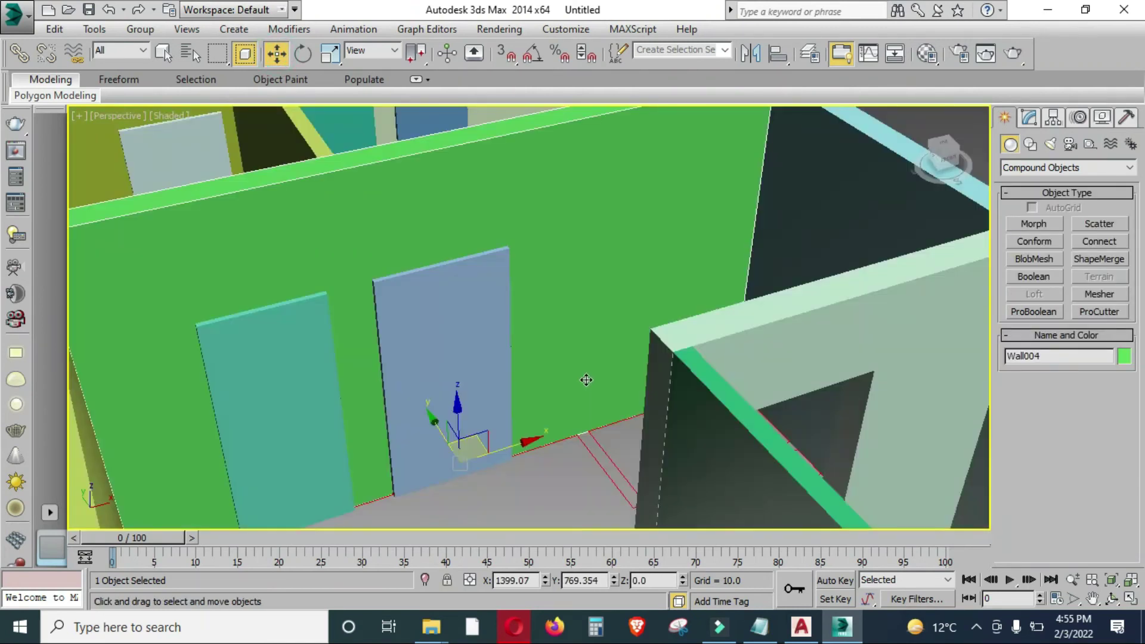
scroll(581, 379, "up", 3)
left_click(1038, 310)
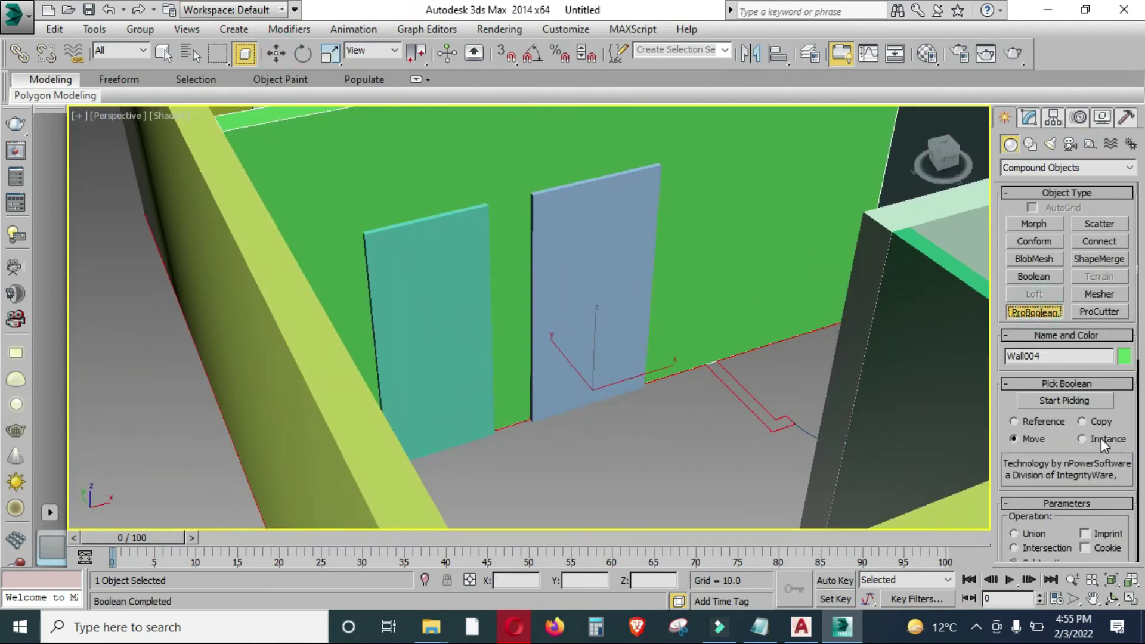
left_click(1088, 402)
left_click(627, 310)
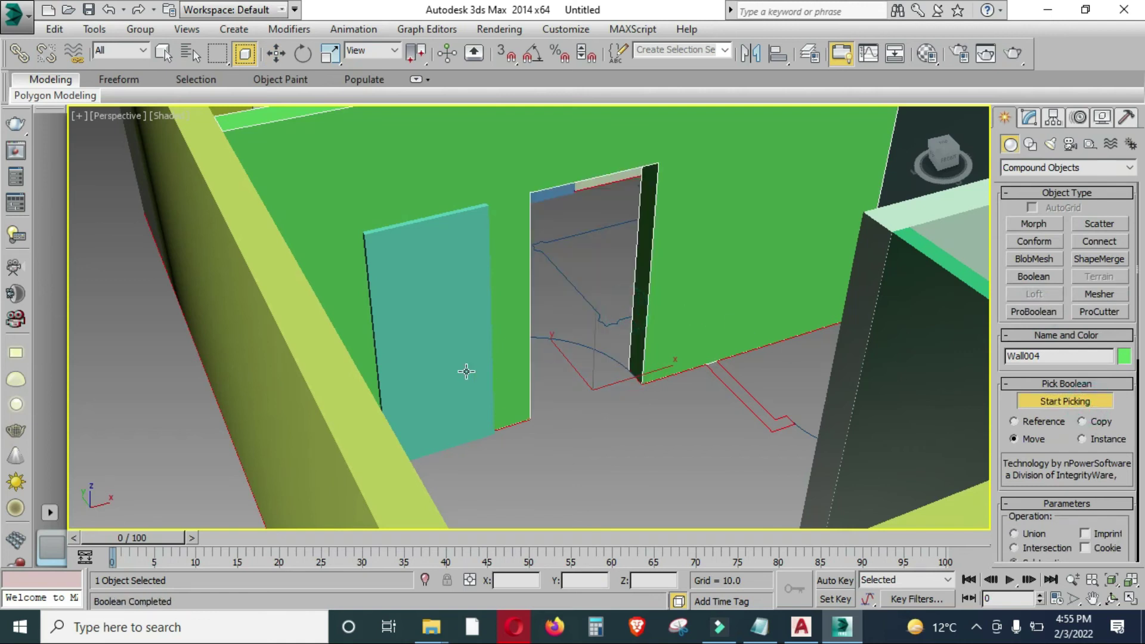
left_click(464, 370)
scroll(553, 394, "down", 5)
mouse_move(632, 404)
middle_mouse_down()
mouse_move(535, 445)
mouse_move(477, 453)
middle_mouse_up()
scroll(642, 429, "down", 3)
mouse_move(642, 428)
middle_mouse_down("alt")
mouse_move(557, 302)
mouse_move(557, 366)
middle_mouse_up("alt")
scroll(557, 302, "up", 3)
scroll(554, 384, "up", 2)
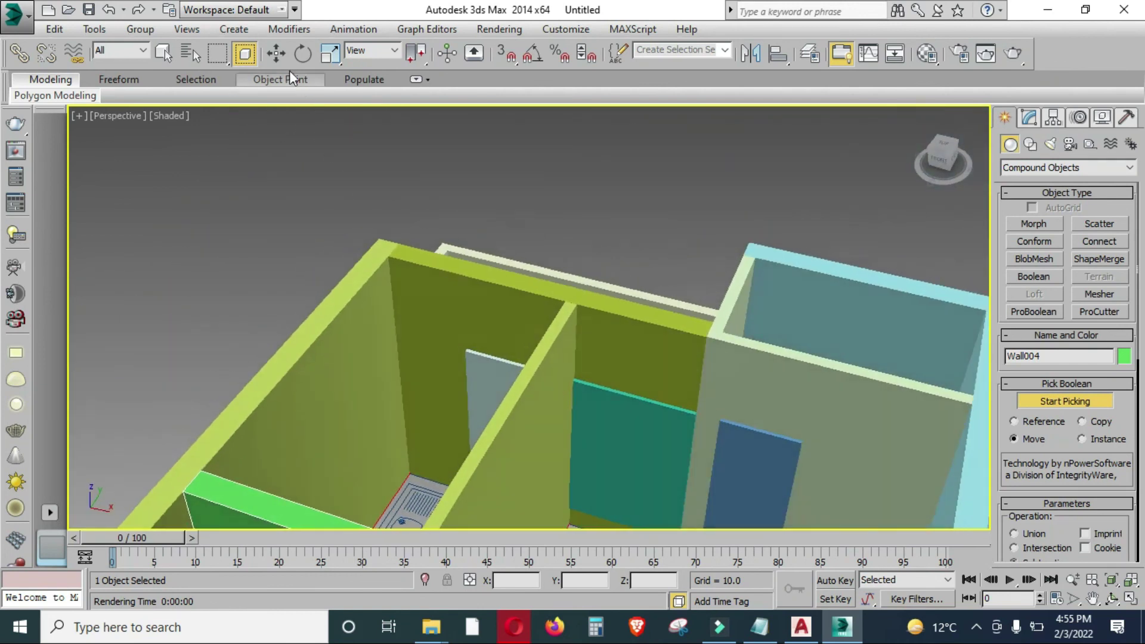
Cut the teal box out of Wall005 with ProBoolean.
left_click(276, 55)
left_click(441, 296)
mouse_move(587, 404)
middle_mouse_down()
mouse_move(595, 362)
mouse_move(595, 378)
middle_mouse_up()
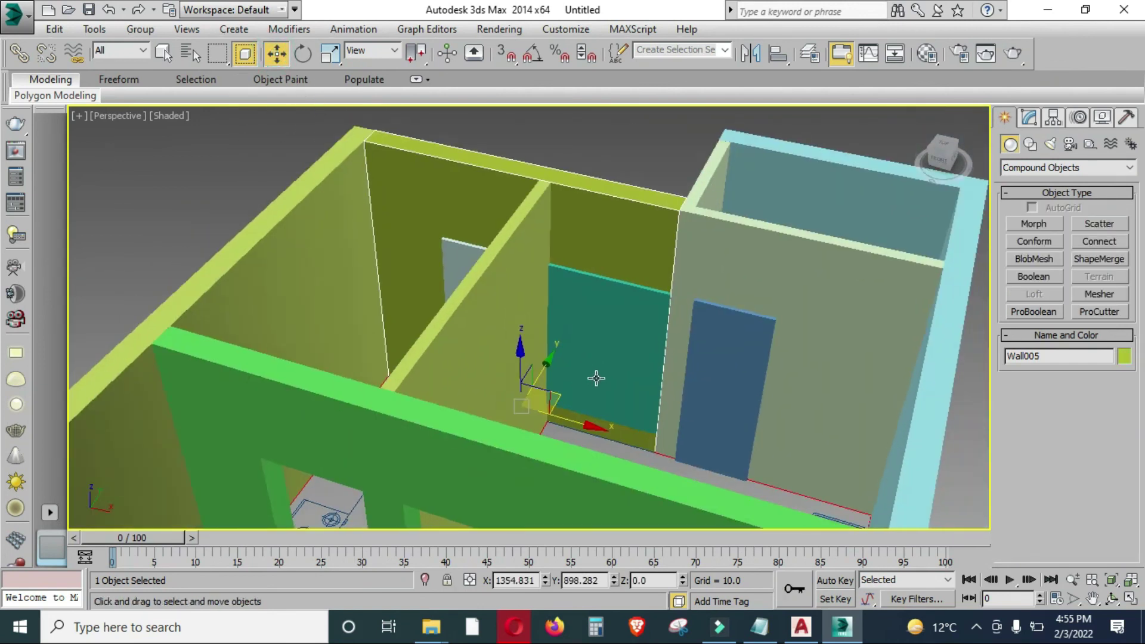
scroll(595, 378, "up", 2)
mouse_move(968, 380)
middle_mouse_down("alt")
mouse_move(746, 401)
mouse_move(973, 281)
middle_mouse_up("alt")
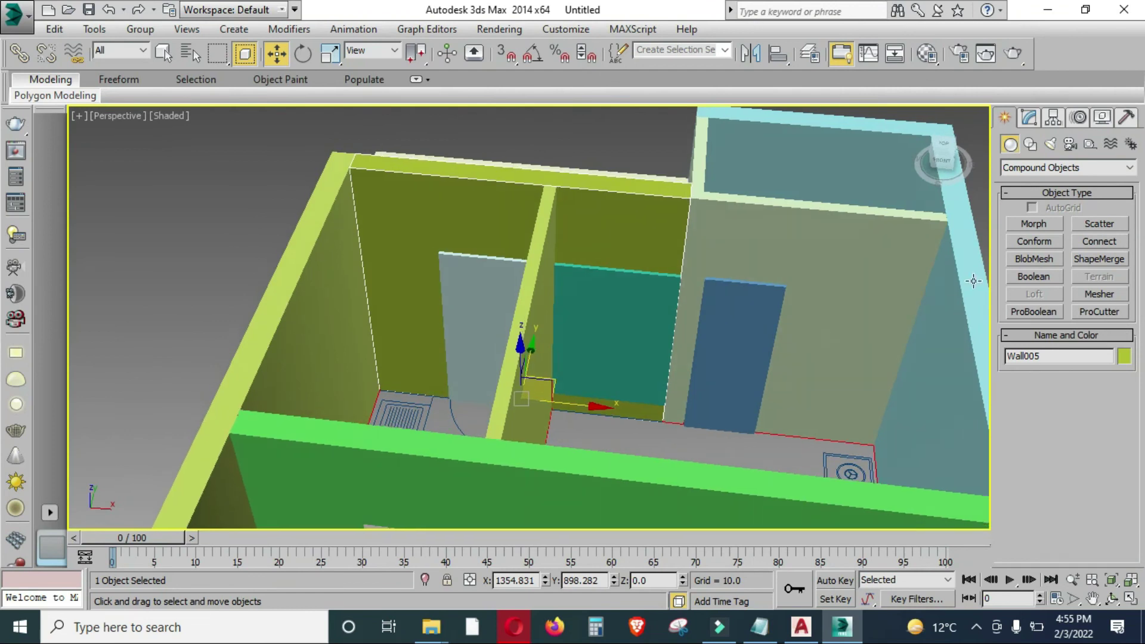
left_click(1037, 310)
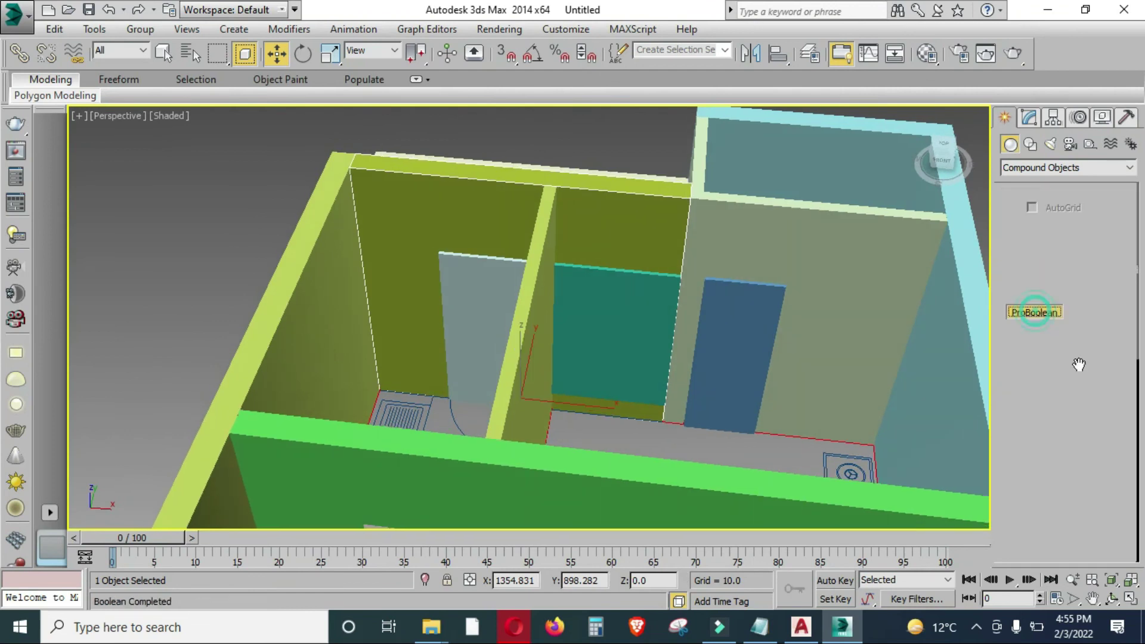
left_click(1067, 401)
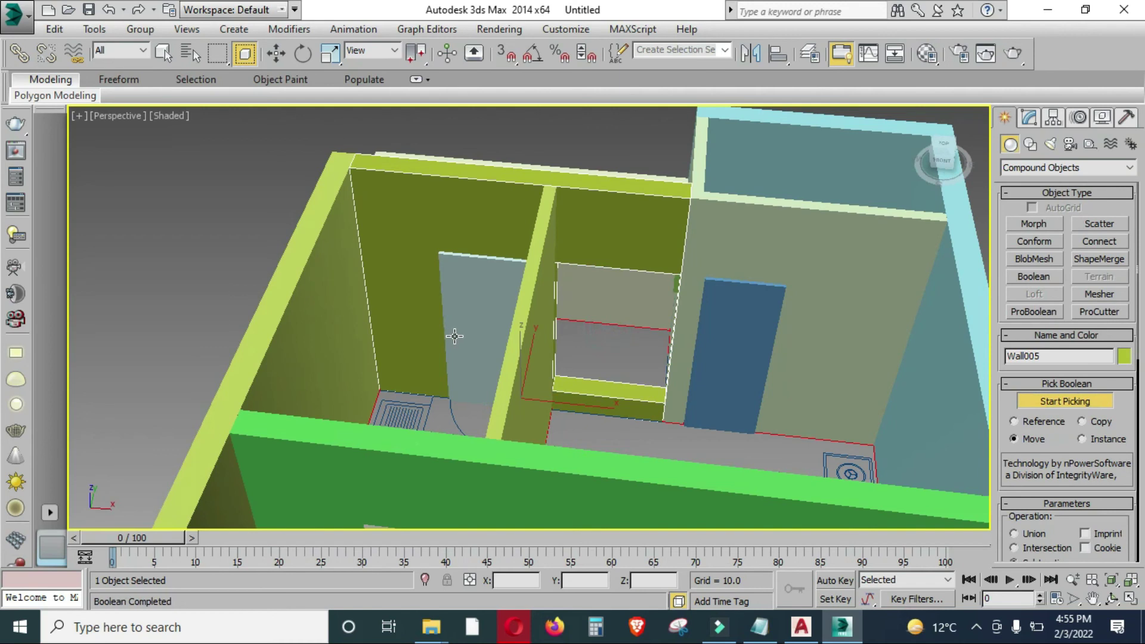
middle_click_drag(456, 335, 494, 336, "alt")
mouse_move(733, 353)
middle_mouse_down("alt")
mouse_move(626, 373)
mouse_move(379, 110)
middle_mouse_up("alt")
Cut the blue door box and green window box out of Wall006 with ProBoolean.
left_click(284, 53)
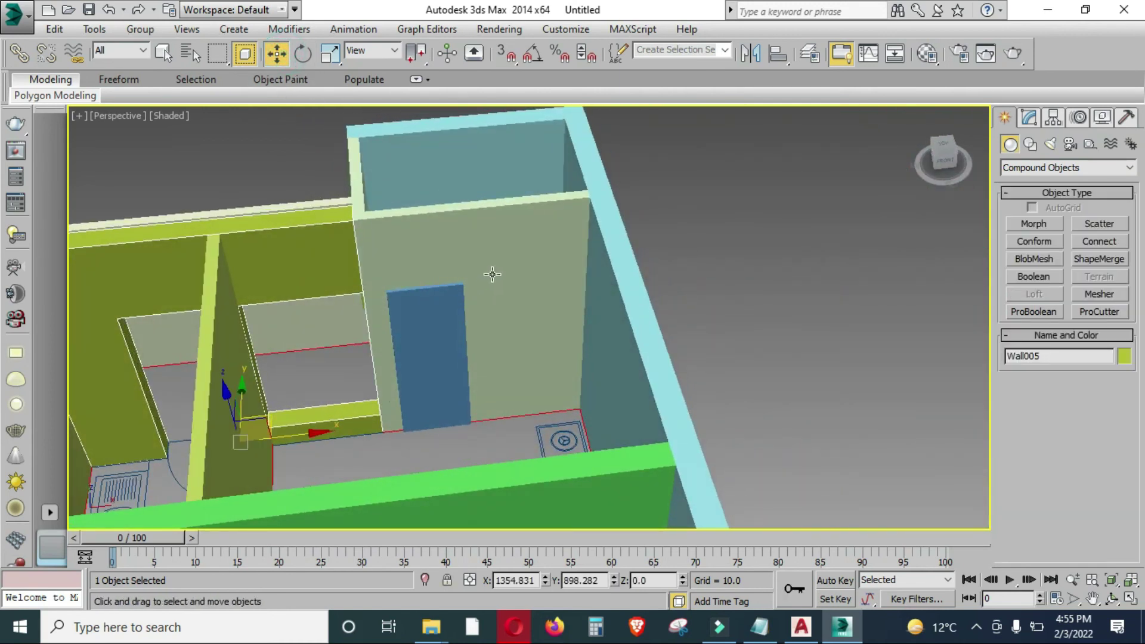
left_click(524, 328)
left_click(1038, 313)
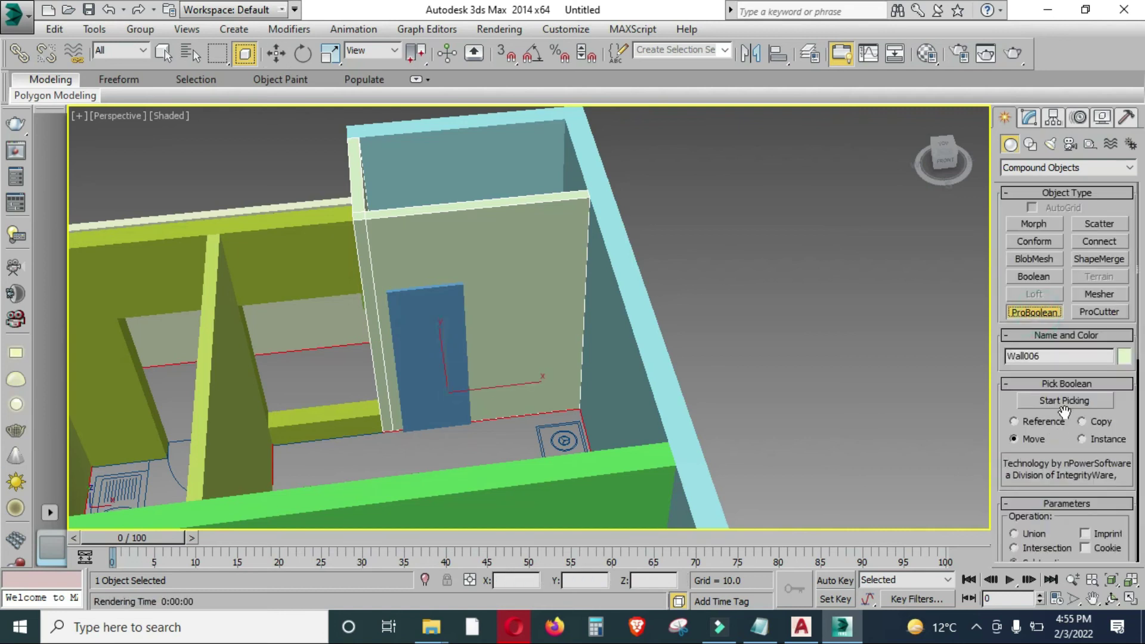
left_click(1065, 400)
left_click(454, 350)
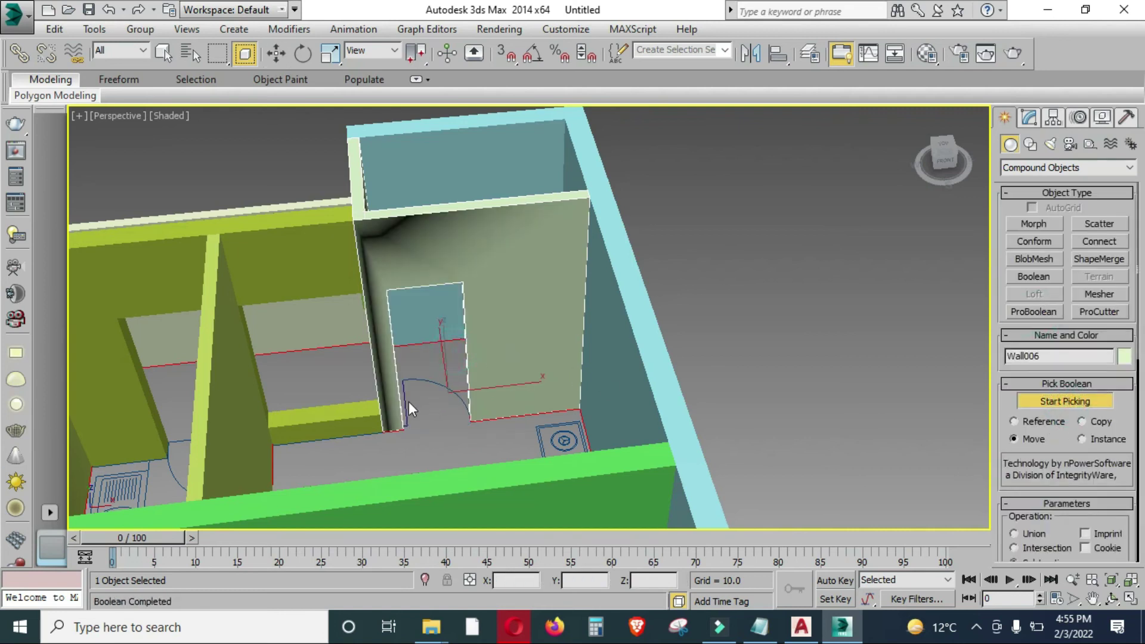
scroll(418, 403, "down", 3)
scroll(515, 407, "down", 2)
middle_click_drag(515, 406, 619, 384, "alt")
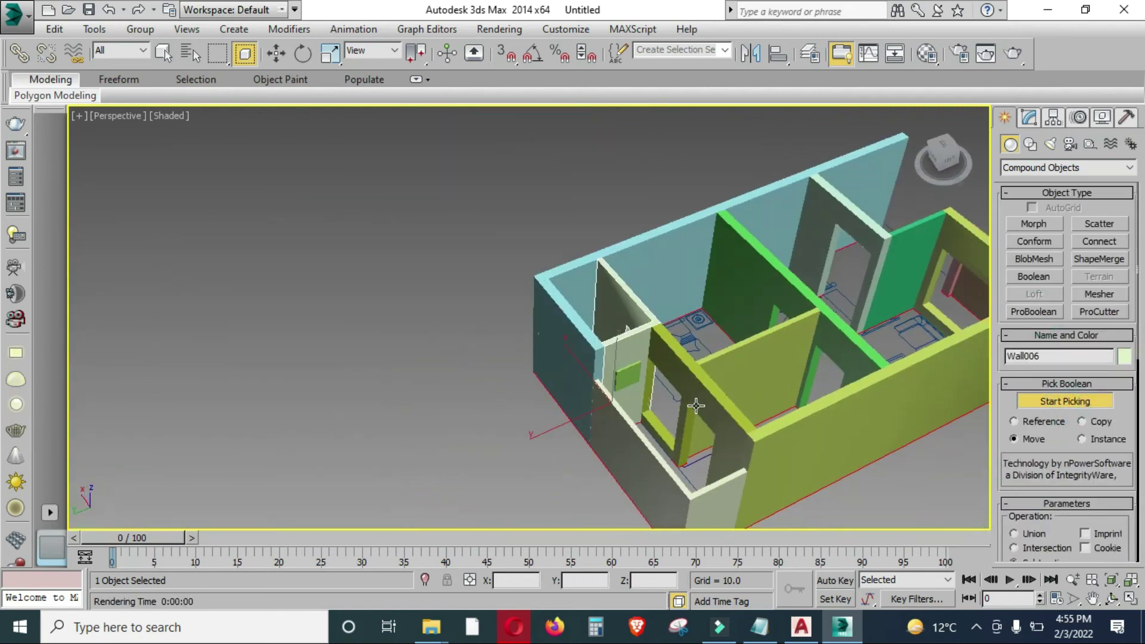
left_click(627, 377)
scroll(634, 383, "up", 5)
scroll(635, 383, "down", 5)
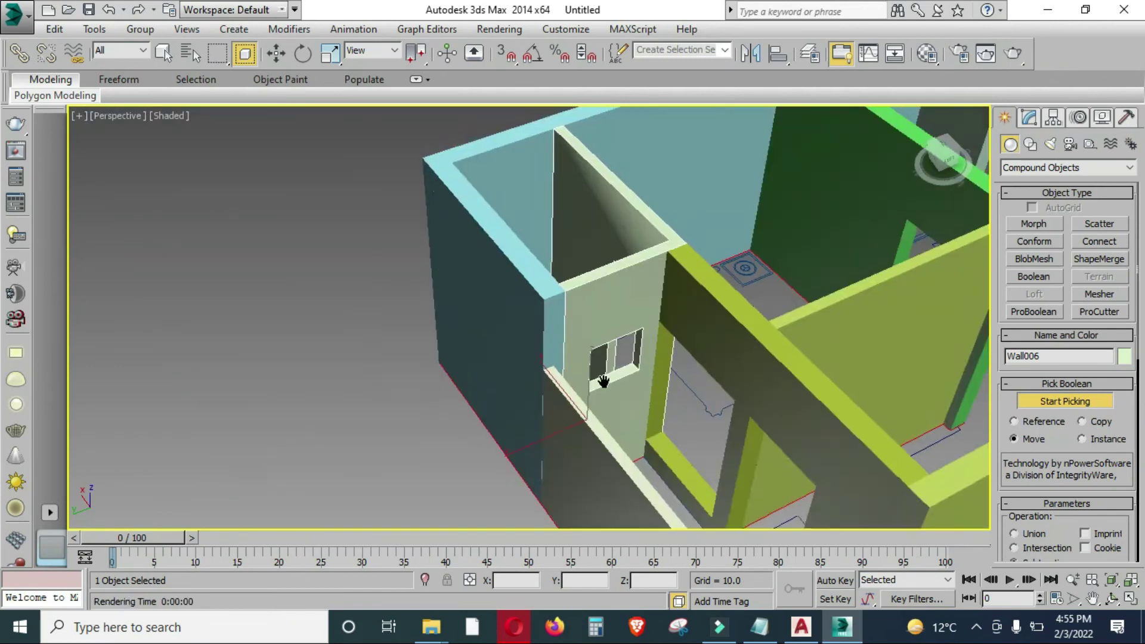
scroll(588, 362, "down", 2)
mouse_move(588, 362)
middle_mouse_down("alt")
mouse_move(379, 362)
mouse_move(411, 358)
middle_mouse_up("alt")
Draw a Standard Primitives box over the wall section in Top view with vertex snapping on.
key("alt+w")
right_click(511, 309)
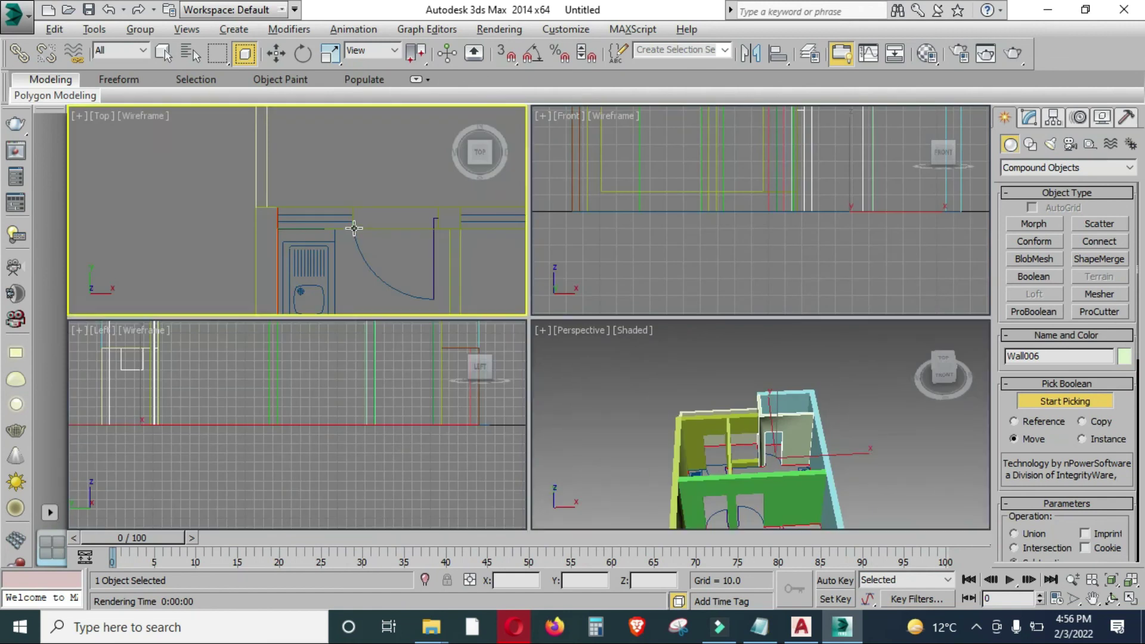
key("alt+w")
scroll(512, 309, "up", 2)
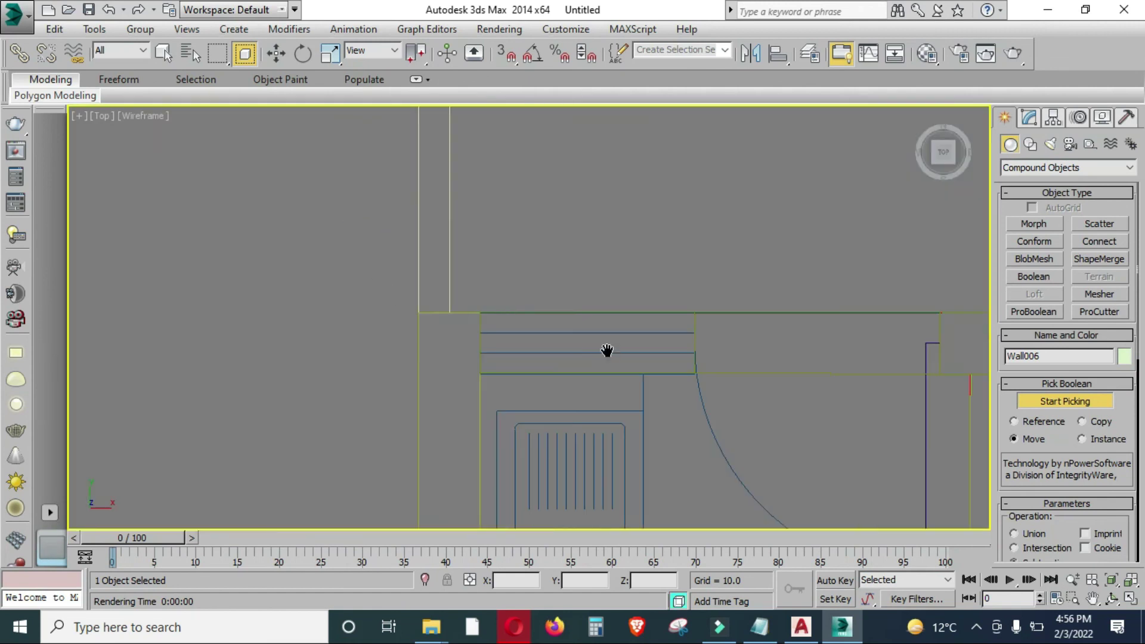
left_click(1039, 167)
scroll(1039, 196, "up", 2)
left_click(1037, 177)
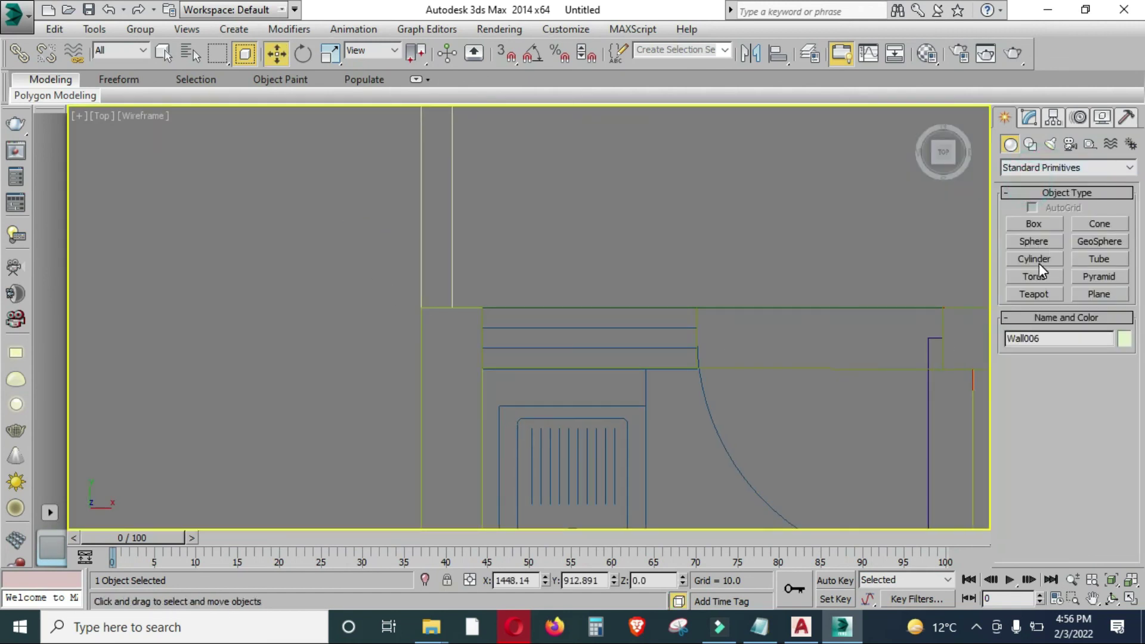
left_click(1040, 225)
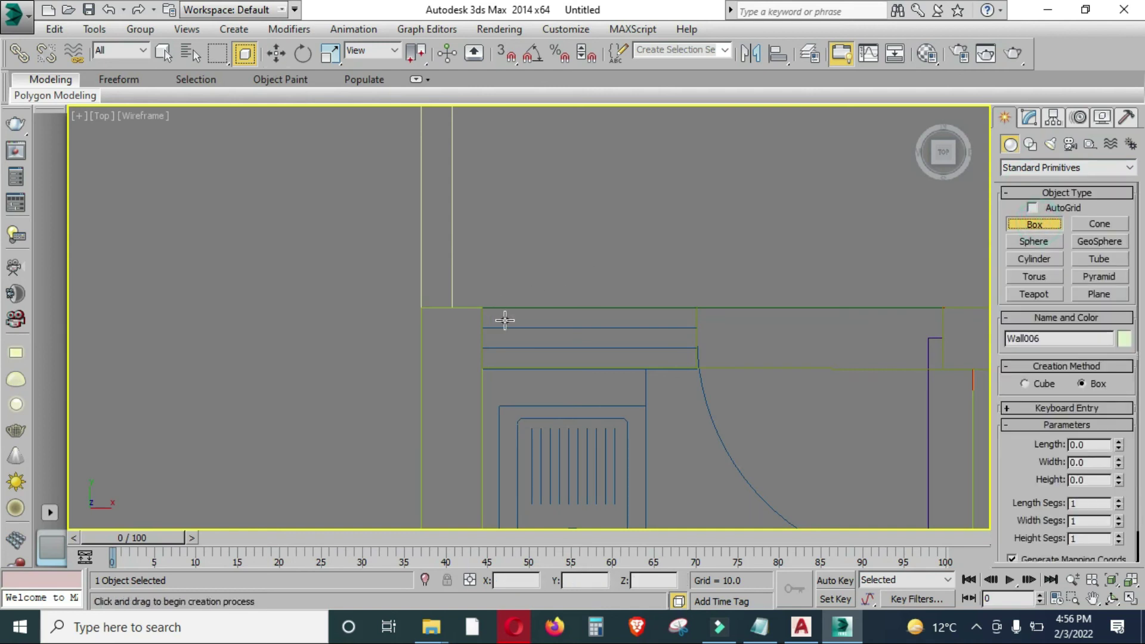
middle_click_drag(504, 319, 470, 283)
left_click(503, 58)
left_click_drag(450, 272, 664, 335)
left_click(612, 205)
Set the box Length to 12 and Height to 48, then view it in Perspective.
double_click(1107, 447)
type("12")
key("Return")
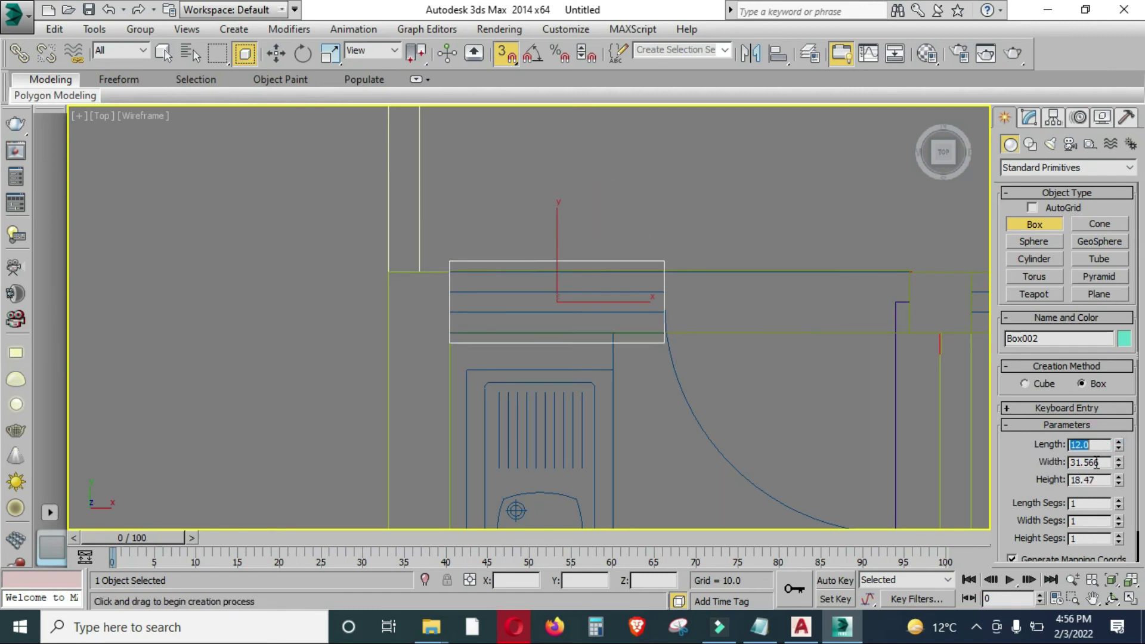
double_click(1105, 479)
key("alt+w")
right_click(627, 389)
key("alt+w")
mouse_move(627, 389)
middle_mouse_down("alt")
mouse_move(327, 327)
mouse_move(603, 332)
middle_mouse_up("alt")
scroll(531, 378, "up", 3)
scroll(444, 361, "up", 3)
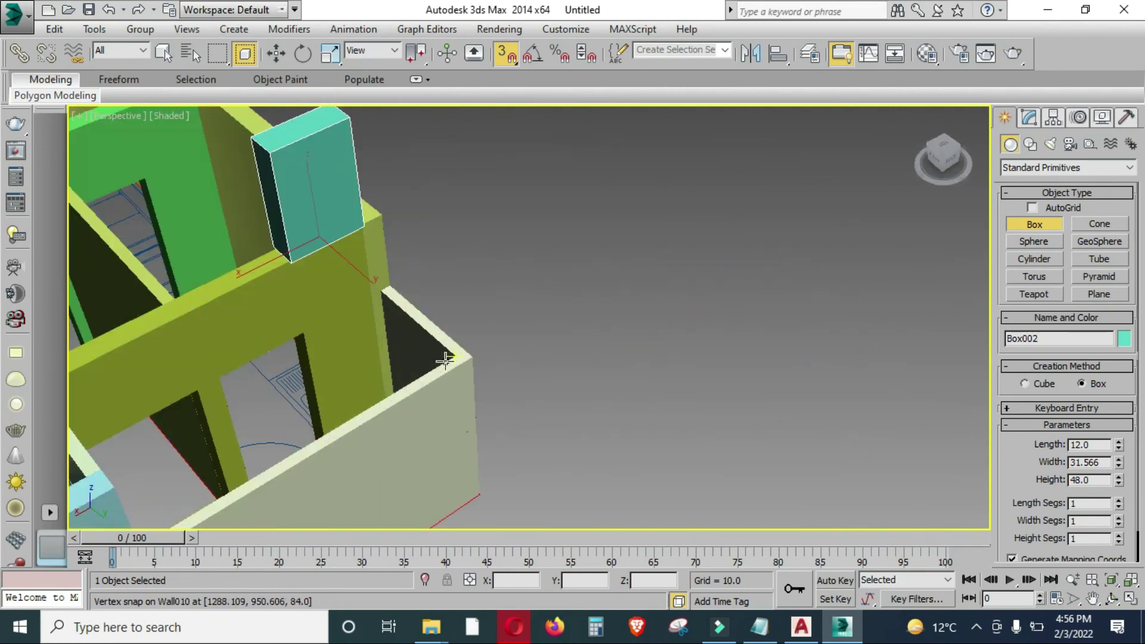
middle_click_drag(445, 360, 585, 358, "alt")
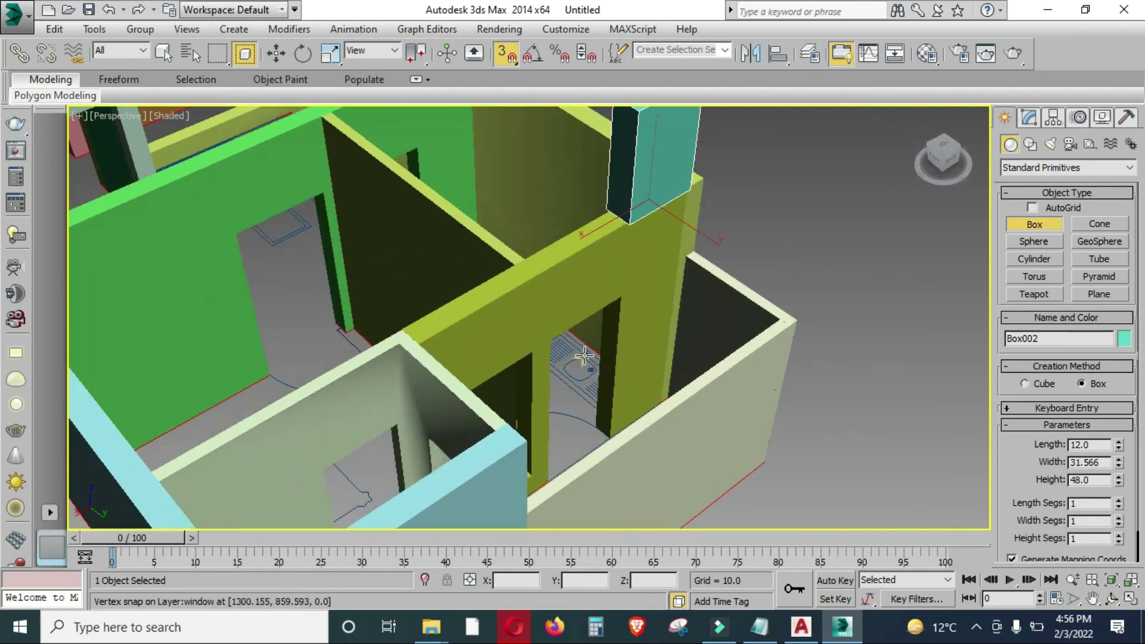
Move the box to Z 36 so it sits within the wall.
left_click(278, 53)
double_click(657, 581)
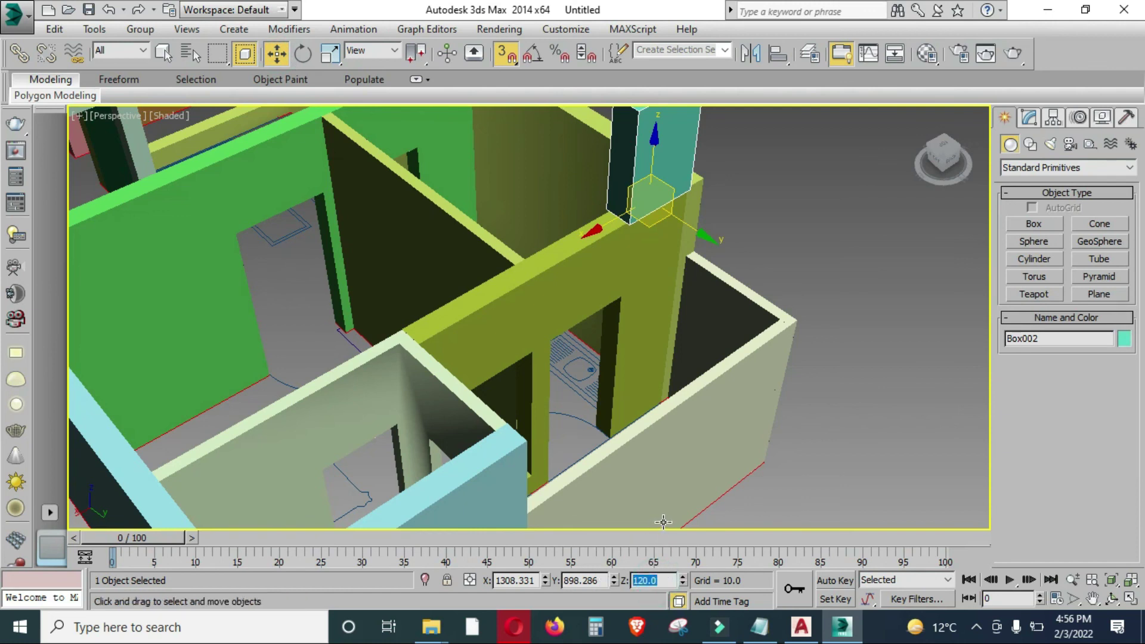
type("48")
key("Return")
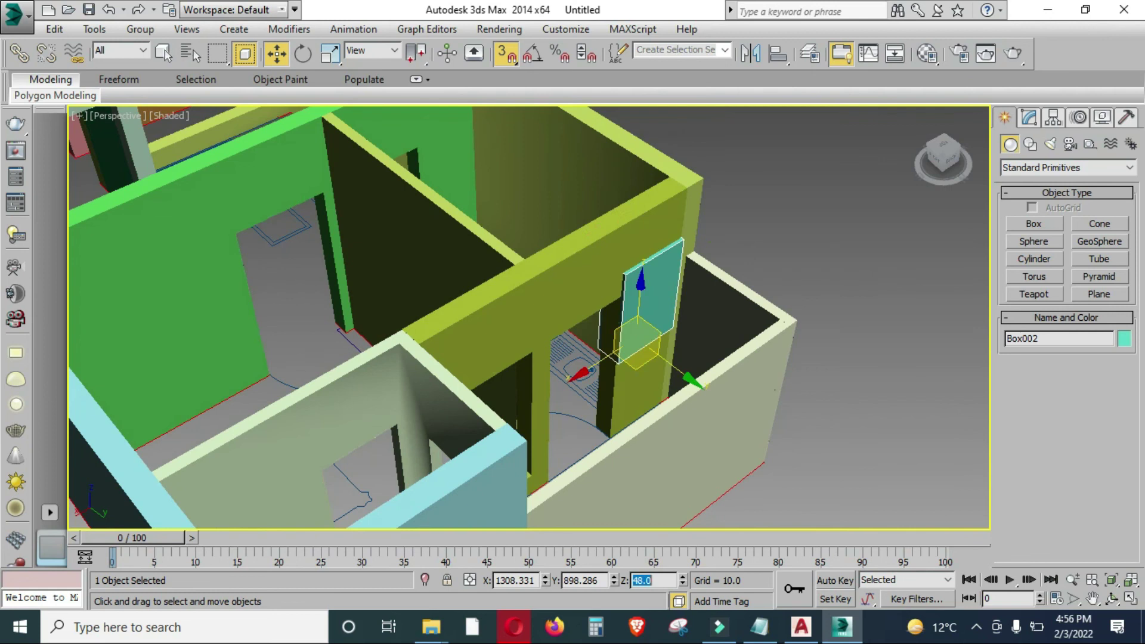
middle_click_drag(599, 453, 626, 549, "alt")
double_click(657, 585)
type("36")
key("Return")
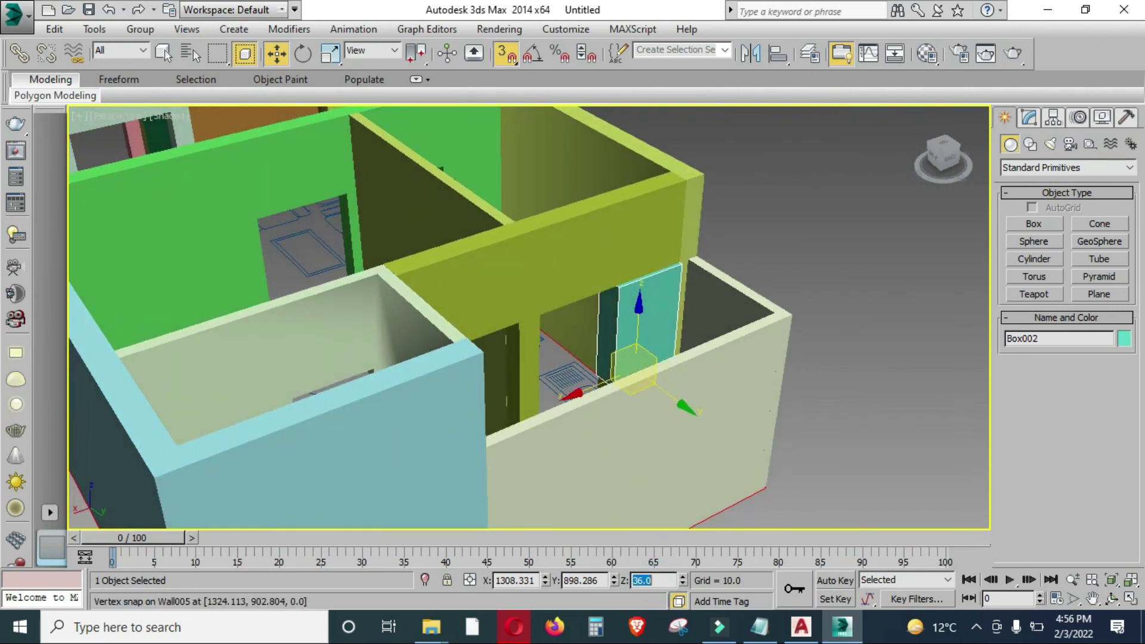
Inspect the teal box in the wall and select the wall holding it.
mouse_move(606, 456)
middle_mouse_down("alt")
mouse_move(613, 340)
mouse_move(620, 367)
middle_mouse_up("alt")
scroll(612, 340, "up", 5)
scroll(621, 366, "down", 5)
scroll(621, 366, "down", 2)
scroll(620, 367, "down", 2)
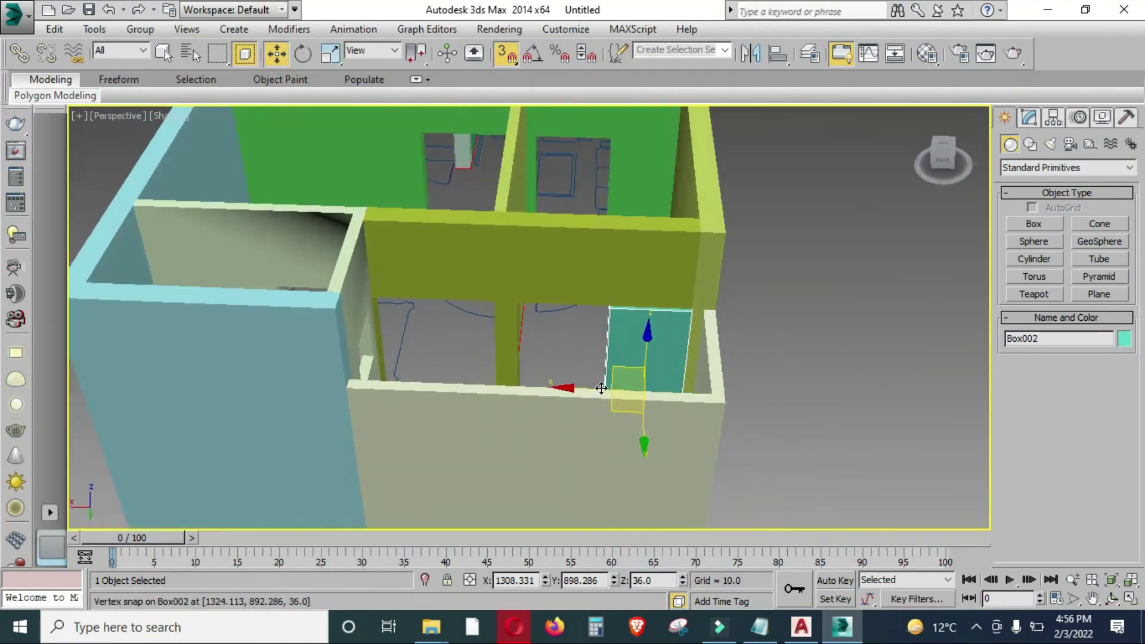
scroll(620, 366, "up", 3)
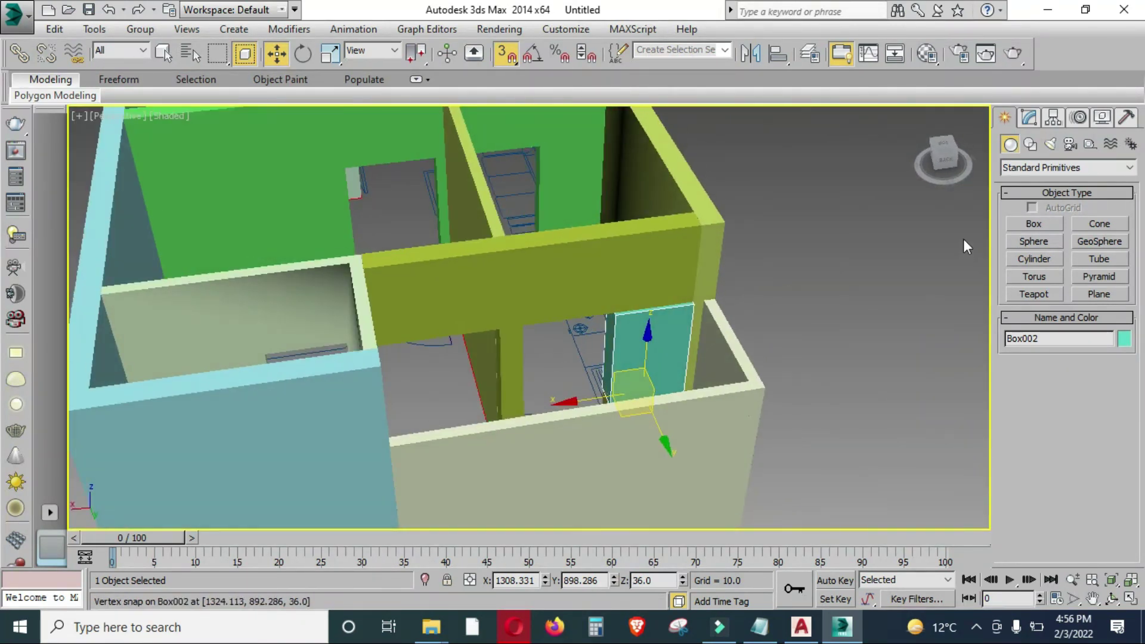
left_click(577, 261)
Turn off snapping and switch the creation category to Compound Objects.
left_click(1059, 169)
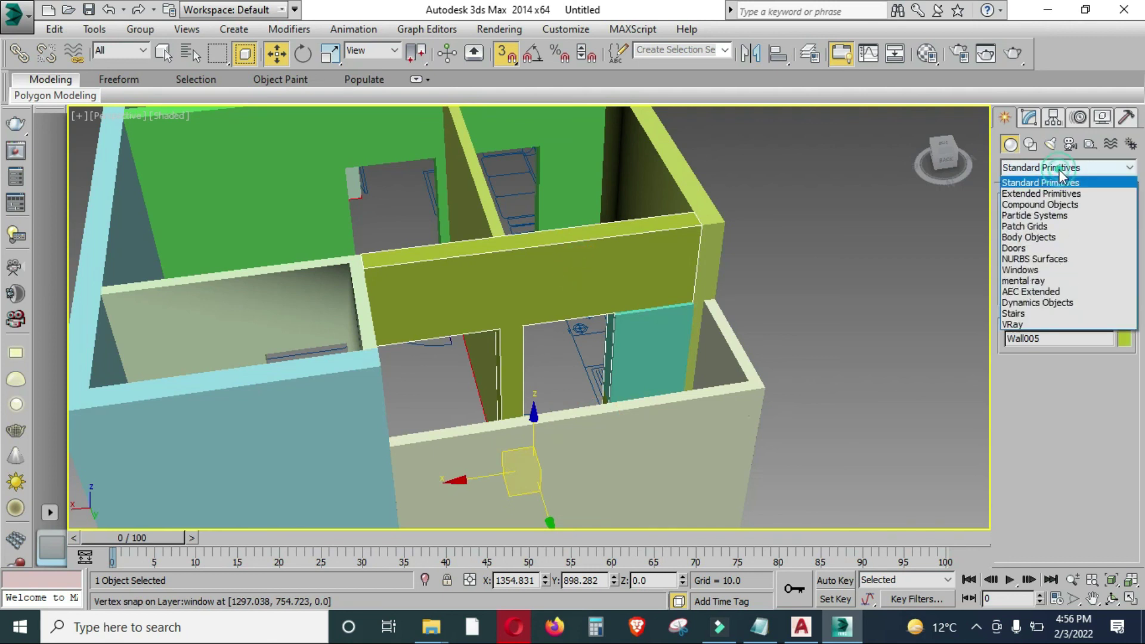
left_click(512, 54)
left_click(506, 51)
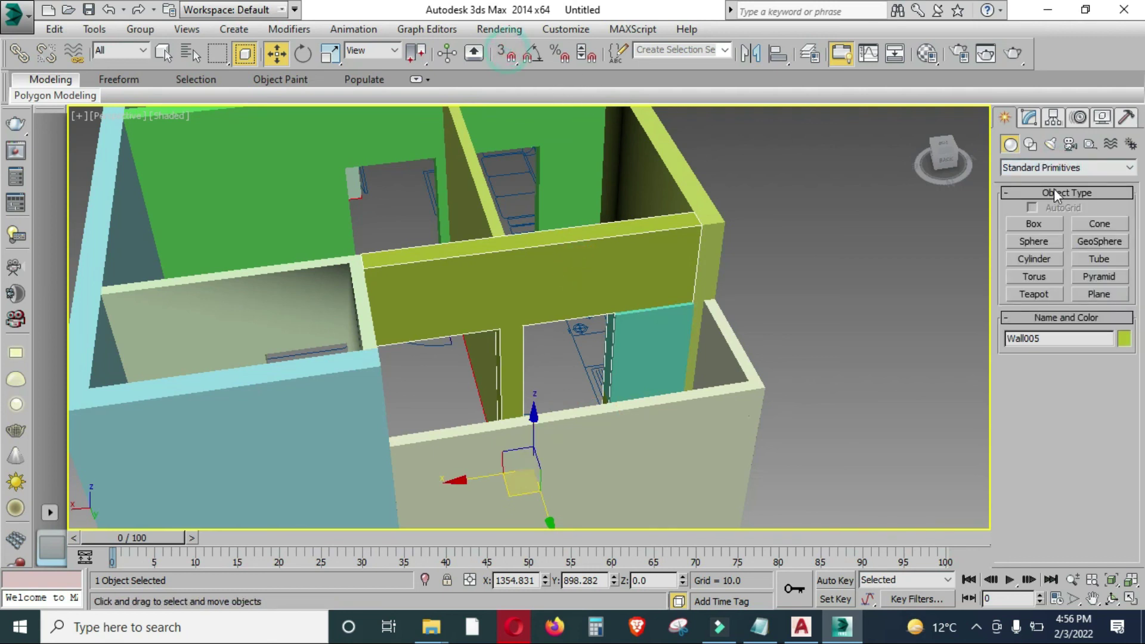
left_click(1043, 168)
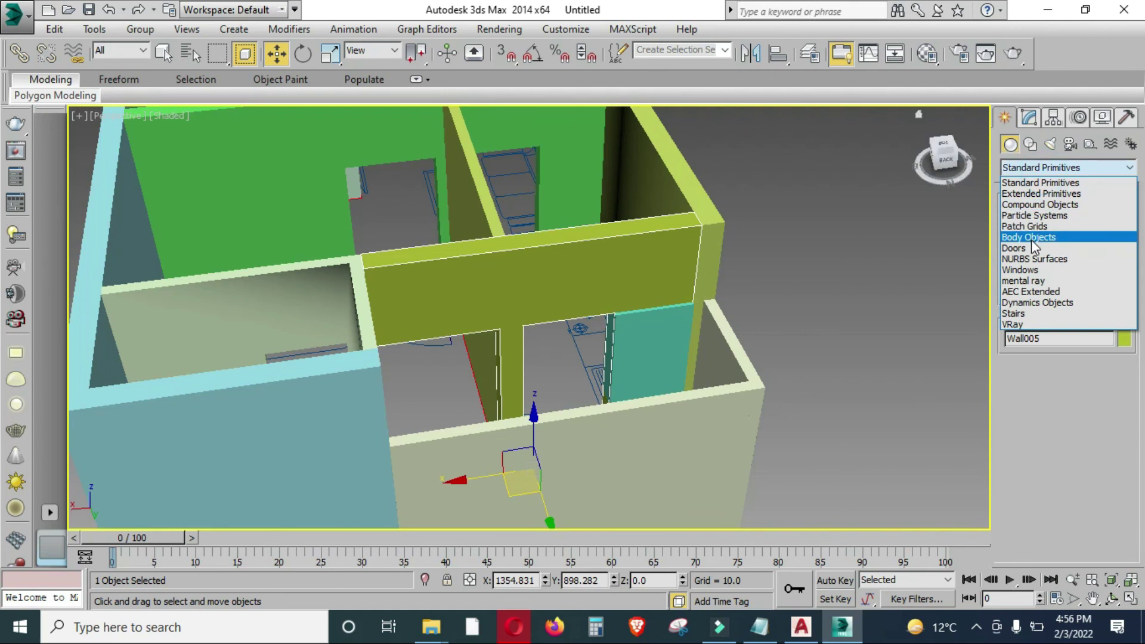
left_click(1040, 205)
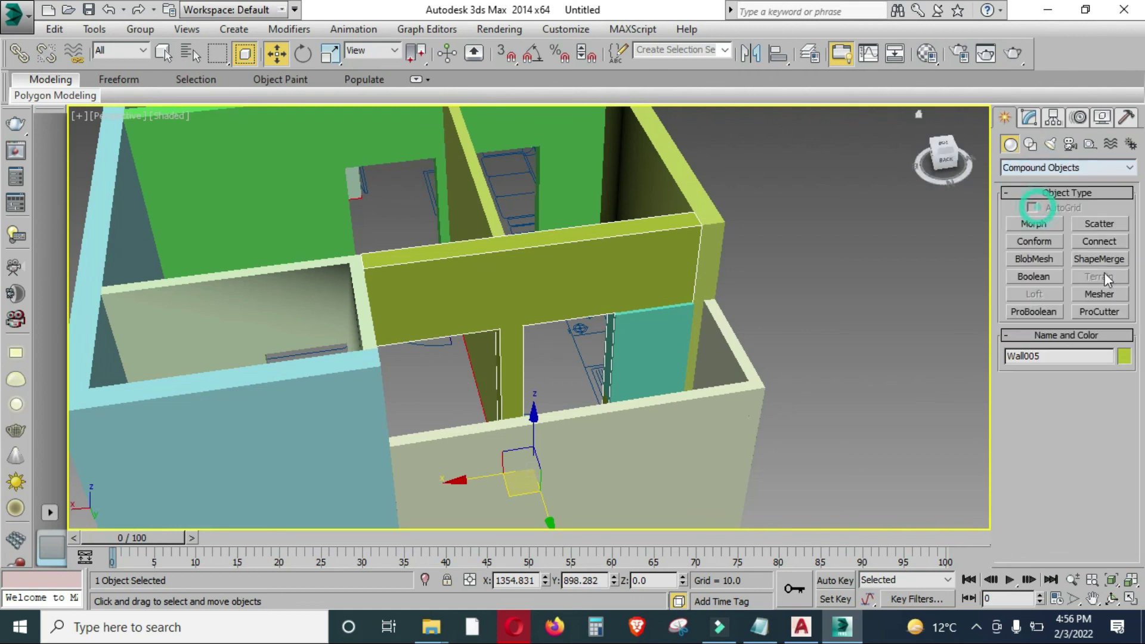
Make Wall005 a ProBoolean and pick the teal box to subtract the window opening.
left_click(1043, 310)
left_click(1068, 398)
middle_click_drag(842, 427, 863, 431, "alt")
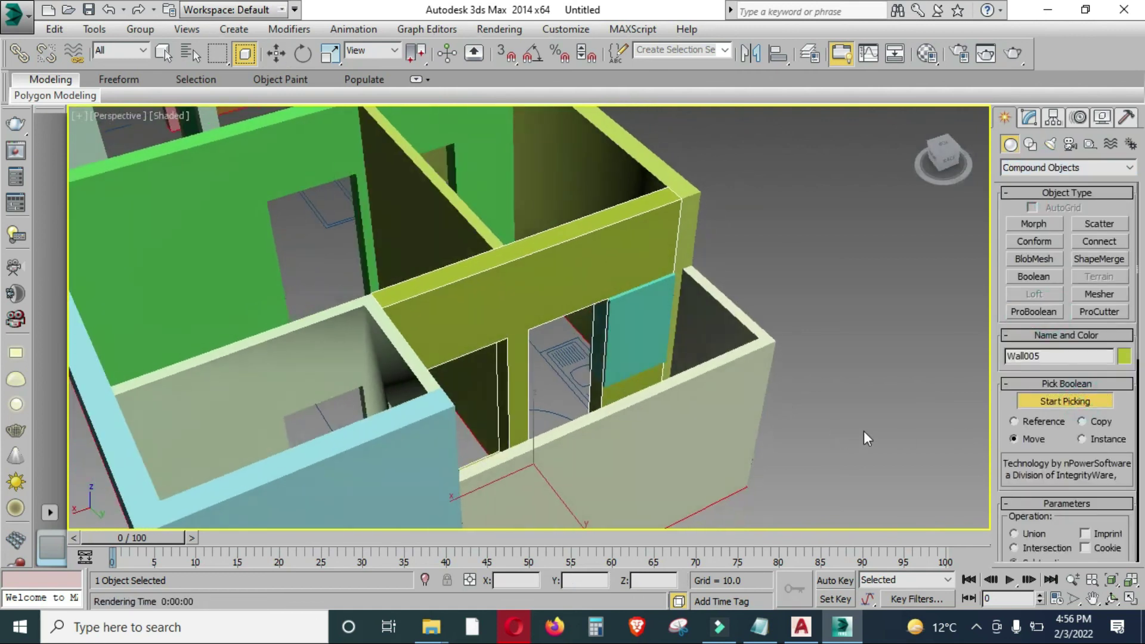
left_click(606, 341)
mouse_move(606, 341)
middle_mouse_down("alt")
mouse_move(461, 362)
mouse_move(410, 343)
mouse_move(606, 356)
mouse_move(601, 368)
mouse_move(656, 350)
middle_mouse_up("alt")
scroll(461, 361, "down", 5)
scroll(607, 356, "down", 4)
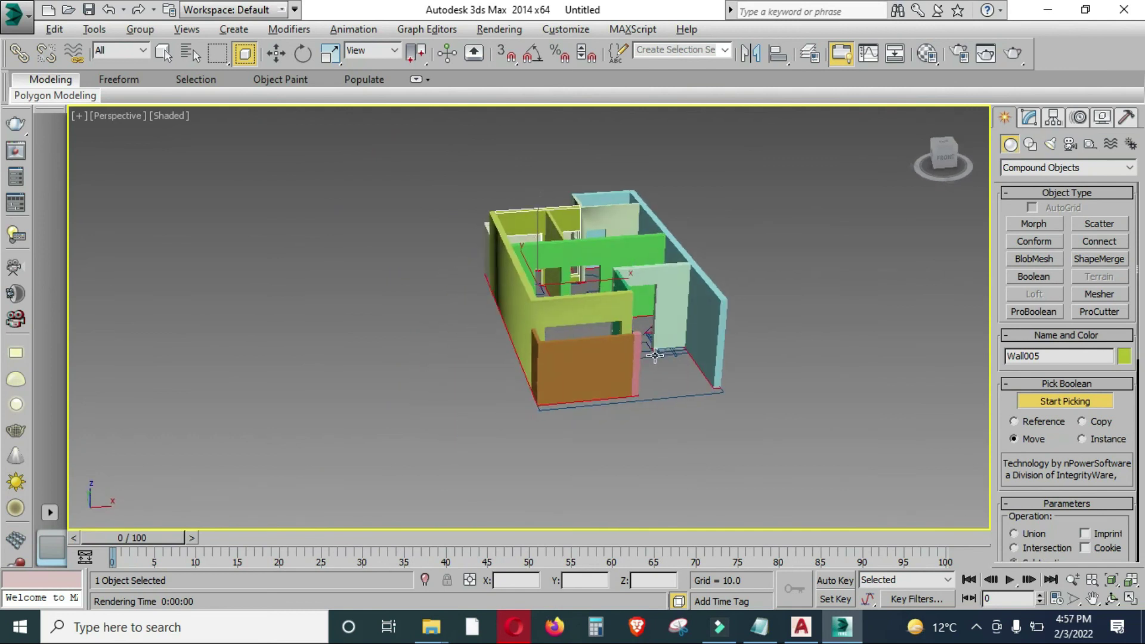
scroll(656, 344, "down", 3)
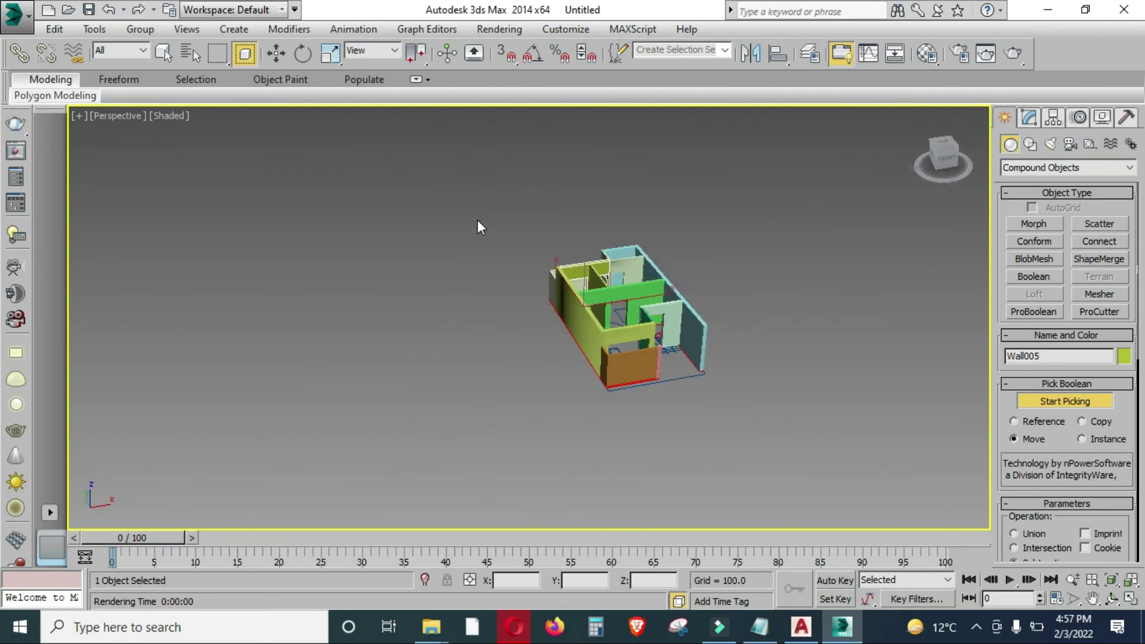
Return to Standard Primitives, select all the walls and colour them blue.
left_click(1025, 169)
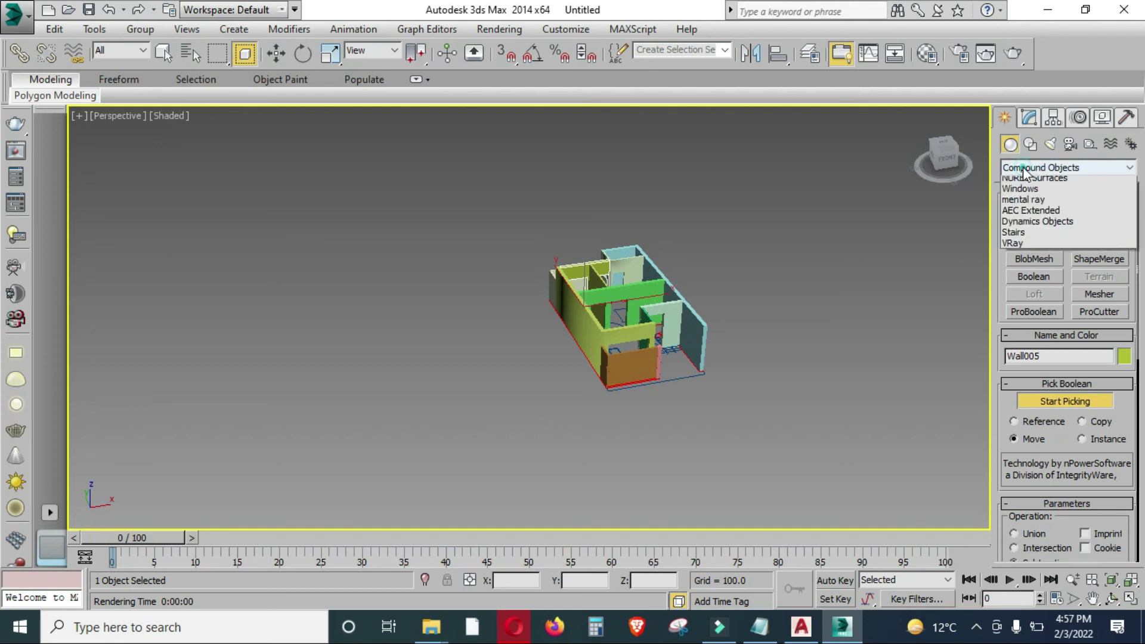
left_click(1025, 181)
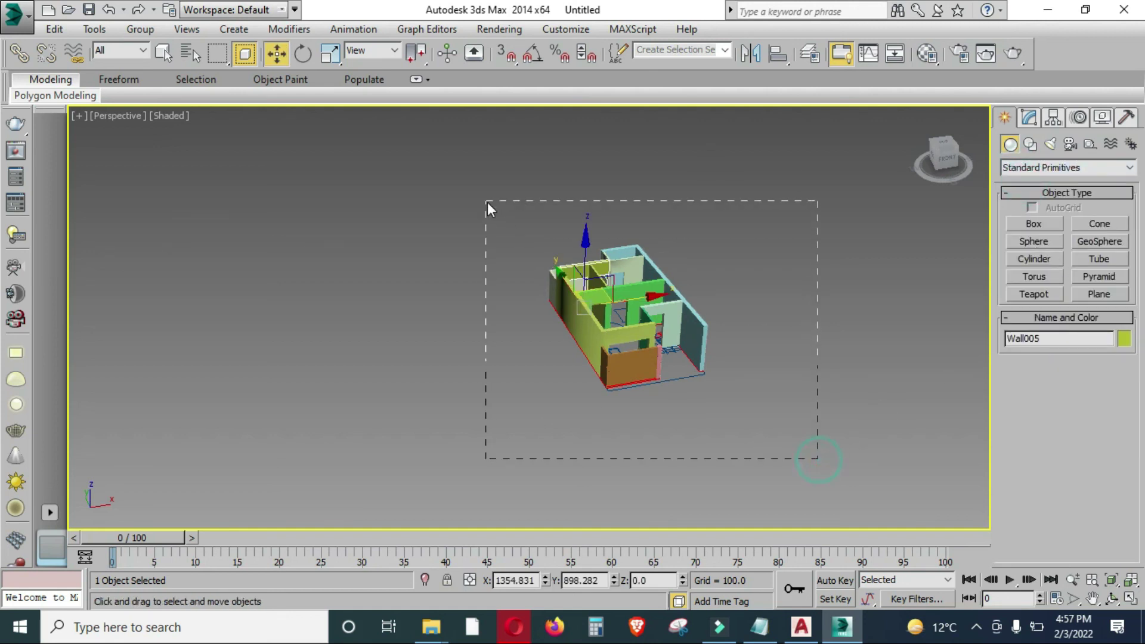
left_click_drag(488, 203, 489, 204)
left_click(1124, 339)
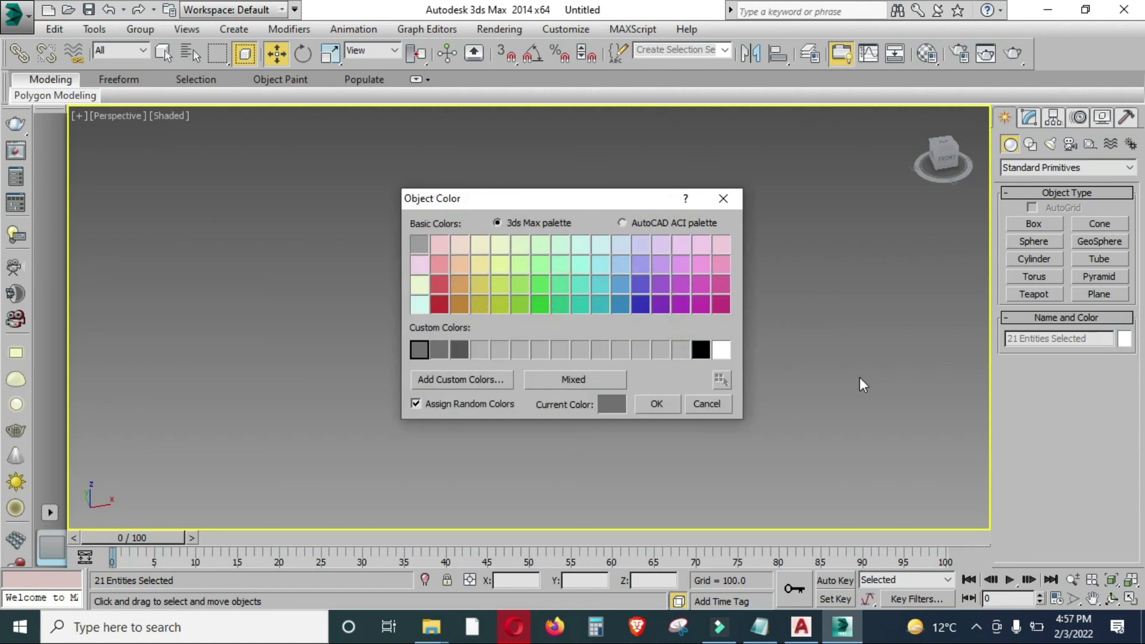
left_click(642, 285)
left_click(657, 403)
mouse_move(661, 355)
middle_mouse_down("alt")
mouse_move(656, 388)
mouse_move(1086, 353)
middle_mouse_up("alt")
Change the colour of all selected walls to pale green.
left_click(1123, 339)
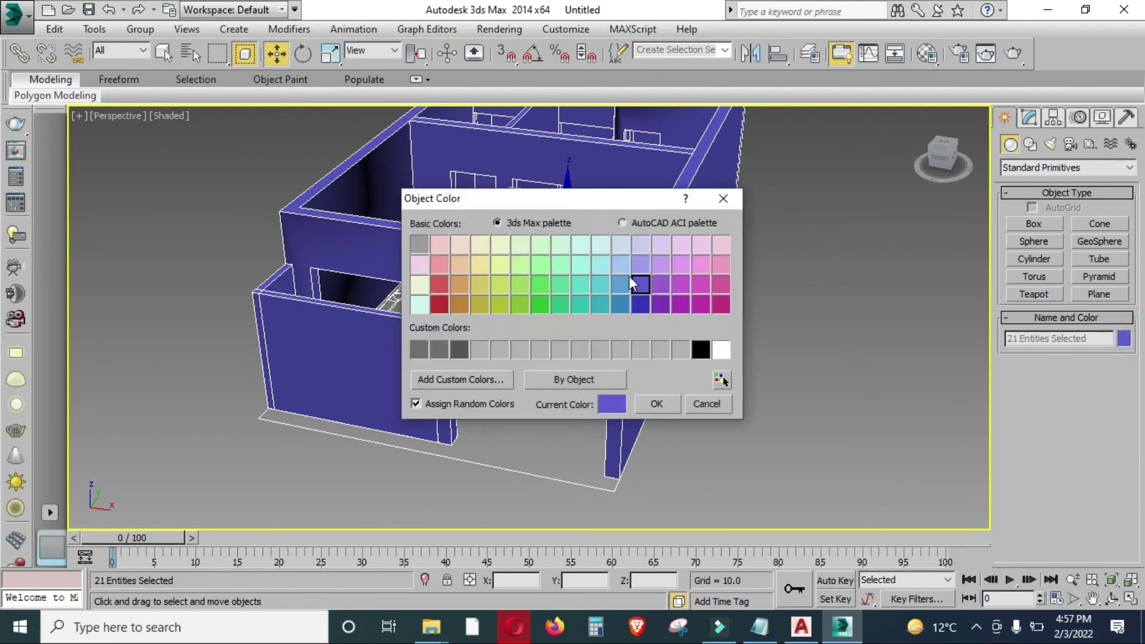
left_click(523, 244)
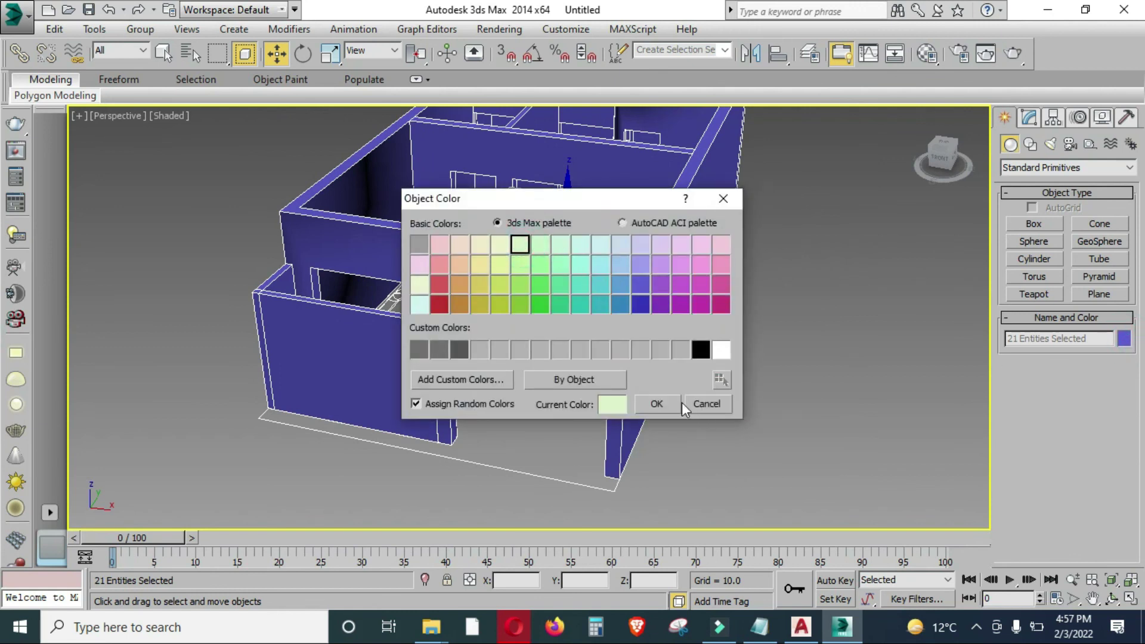
left_click(656, 403)
mouse_move(716, 391)
middle_mouse_down("alt")
mouse_move(643, 374)
mouse_move(700, 378)
mouse_move(703, 467)
mouse_move(628, 388)
middle_mouse_up("alt")
Draw a large ground plane under the house and colour it light peach.
left_click(1100, 294)
scroll(627, 388, "down", 3)
mouse_move(548, 415)
left_mouse_down()
mouse_move(588, 332)
mouse_move(761, 250)
mouse_move(797, 251)
left_mouse_up()
scroll(676, 345, "up", 5)
middle_click_drag(676, 346, 691, 331, "alt")
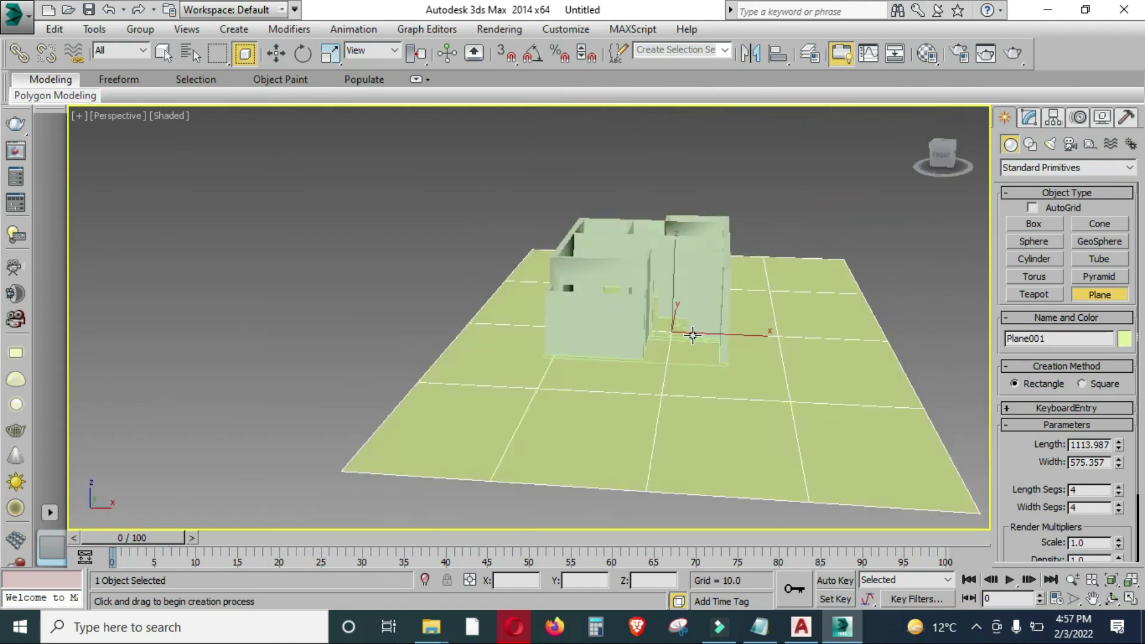
left_click(1124, 339)
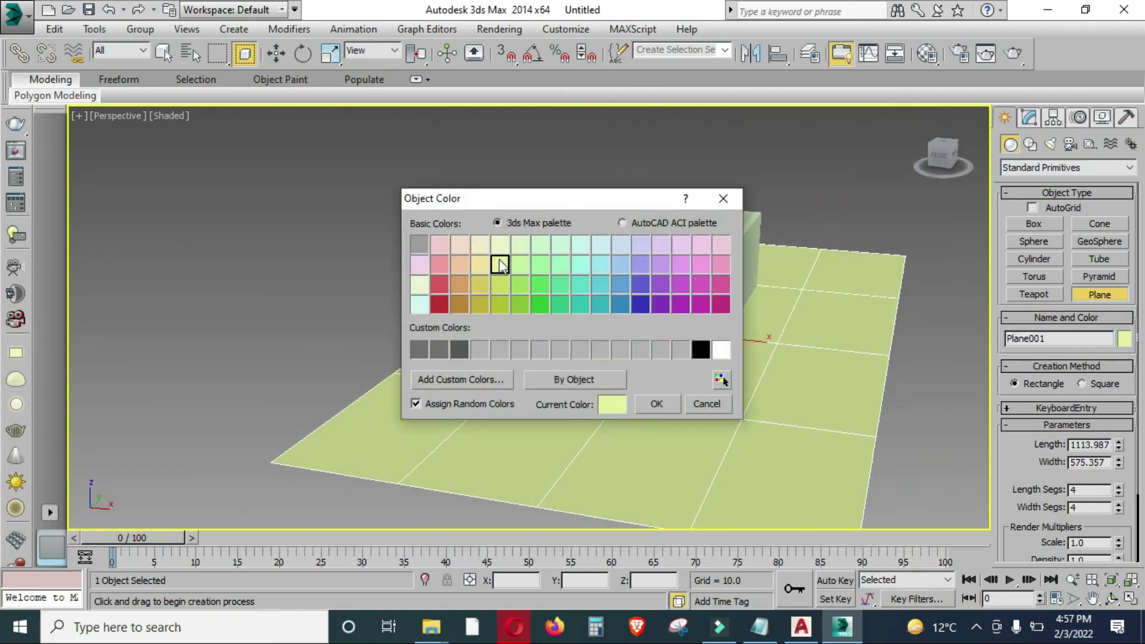
left_click(469, 245)
left_click(656, 404)
mouse_move(664, 381)
middle_mouse_down("alt")
mouse_move(646, 447)
mouse_move(710, 421)
mouse_move(637, 476)
mouse_move(655, 398)
mouse_move(674, 481)
mouse_move(677, 412)
middle_mouse_up("alt")
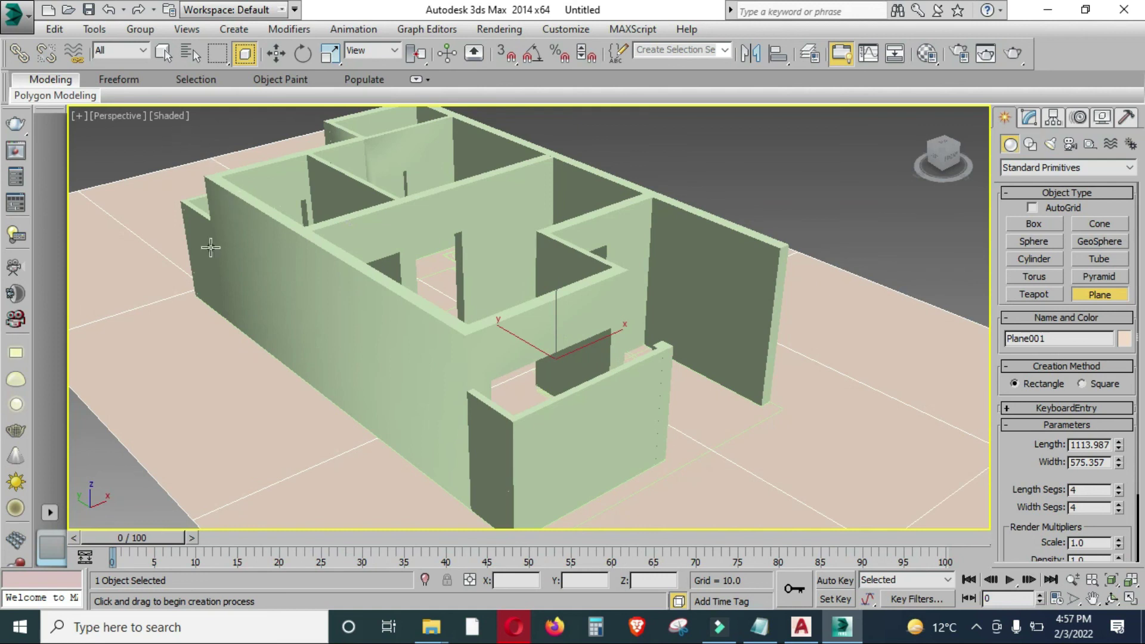
Set the viewport shading to Edged Faces.
left_click(159, 114)
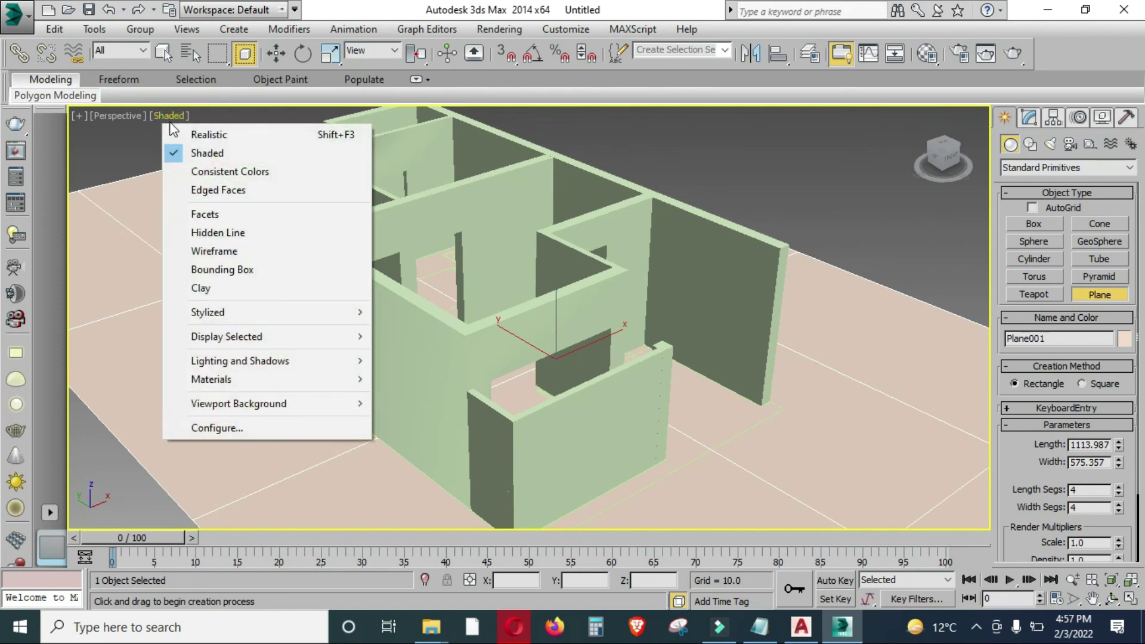
left_click(227, 190)
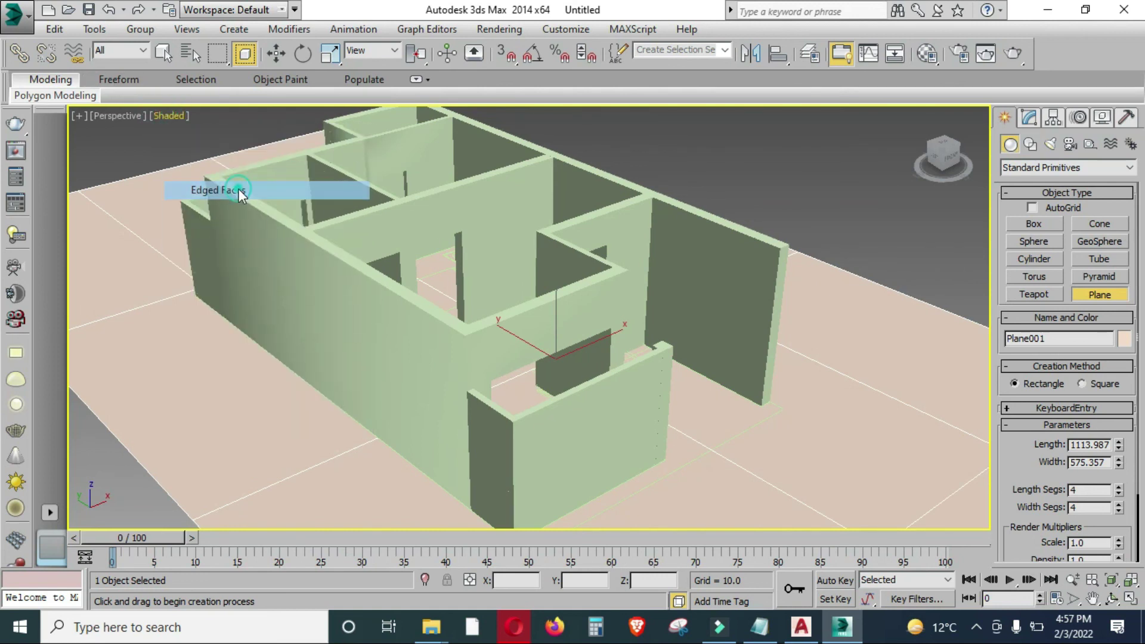
scroll(395, 321, "down", 3)
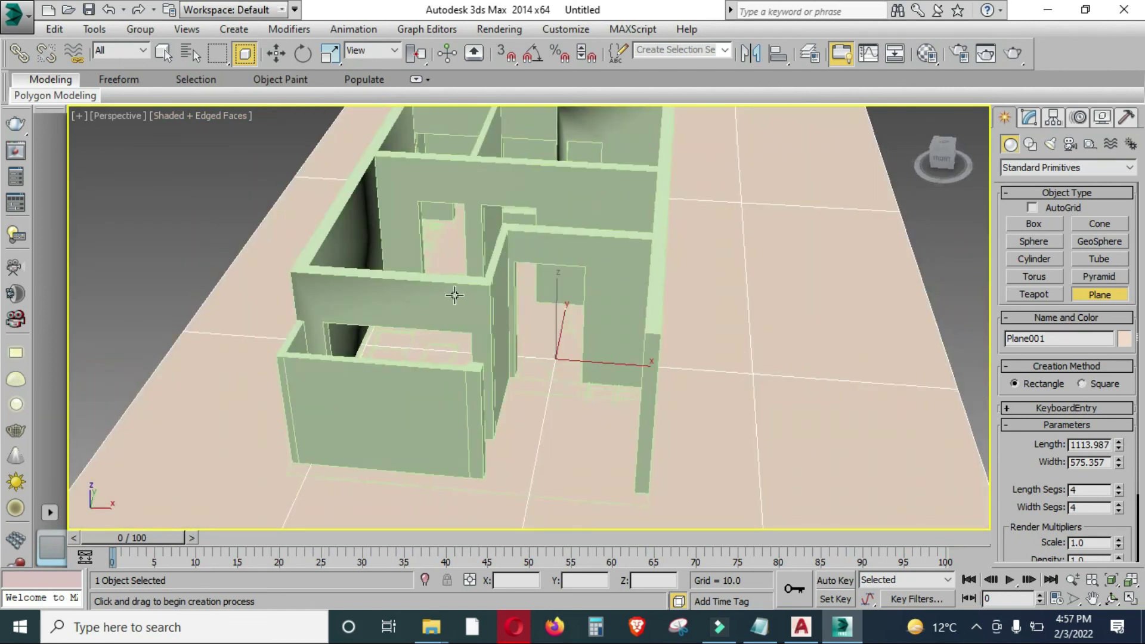